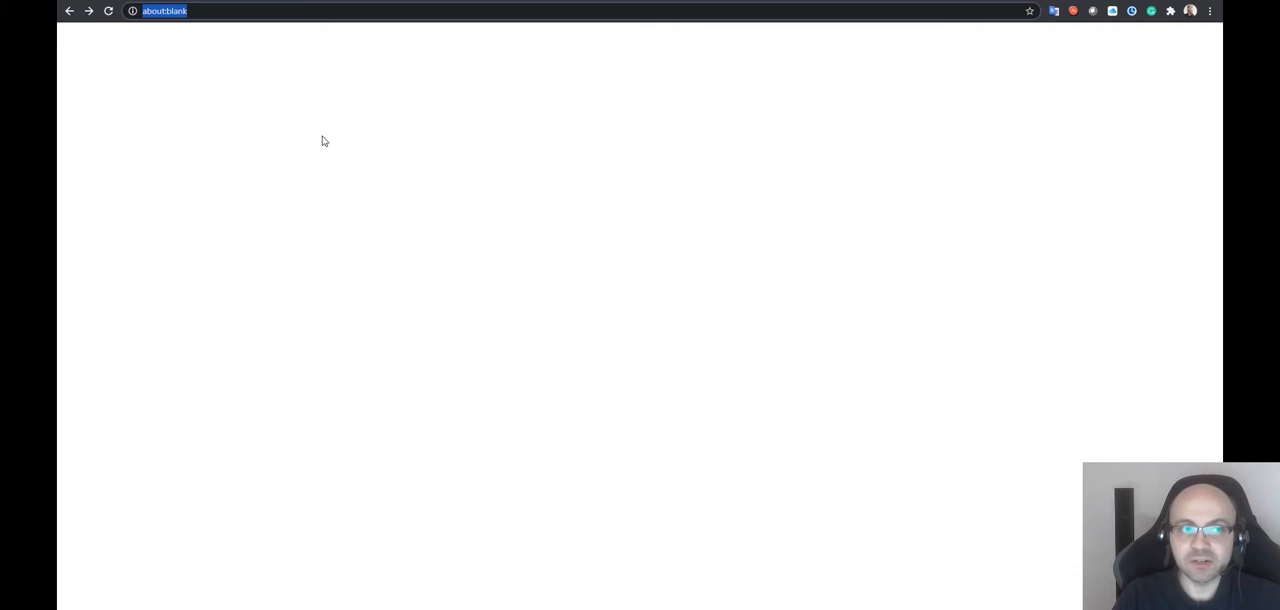
text(https://172.24.213.212/)
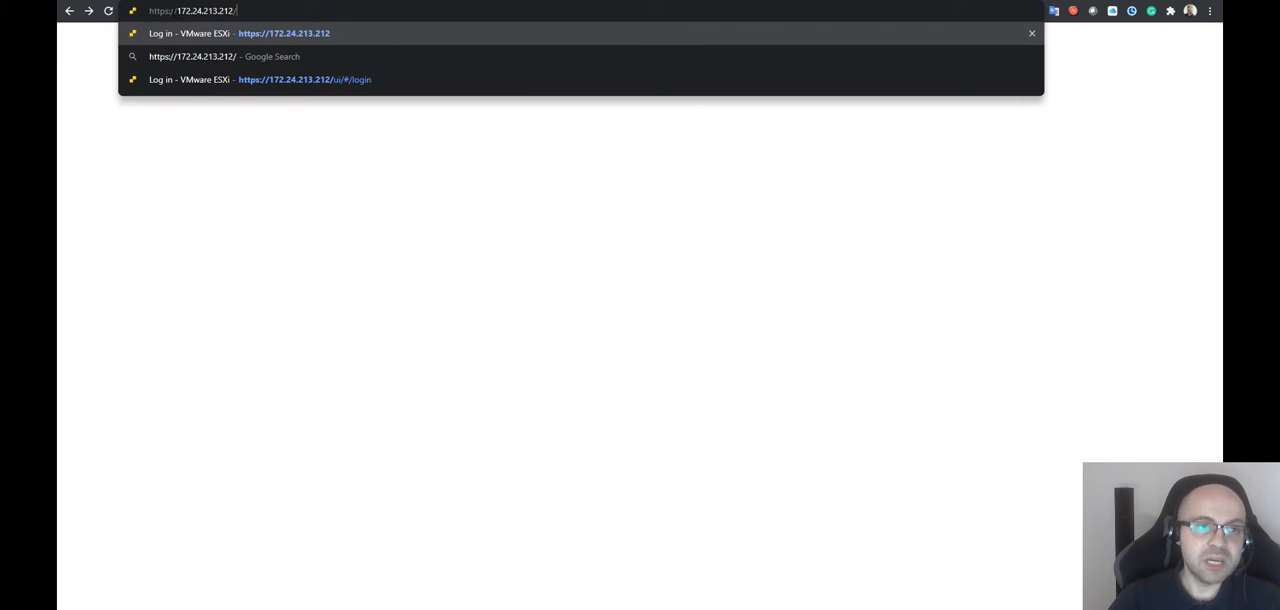
double_click(160, 10)
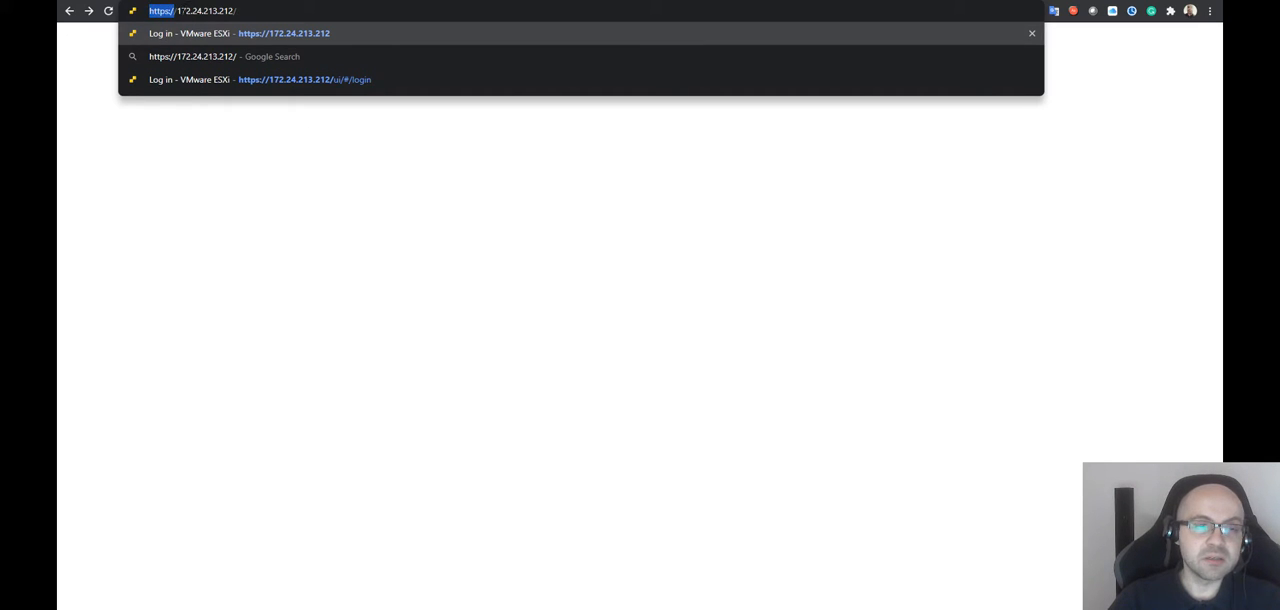
click(180, 10)
drag(178, 10, 240, 10)
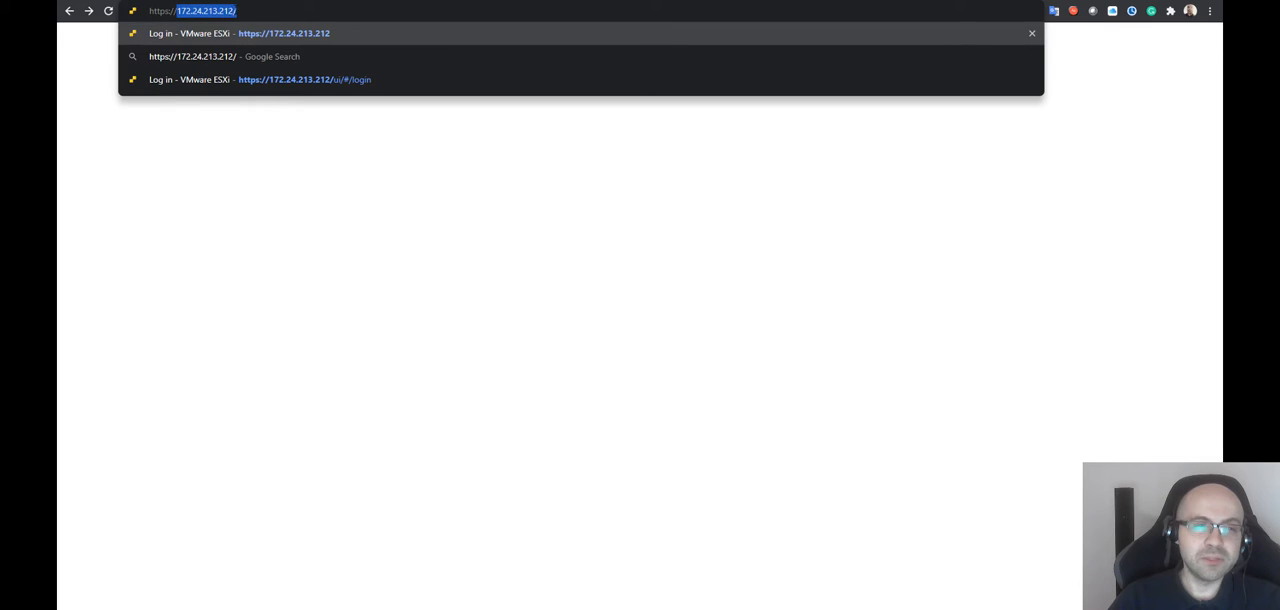
click(240, 10)
key(Return)
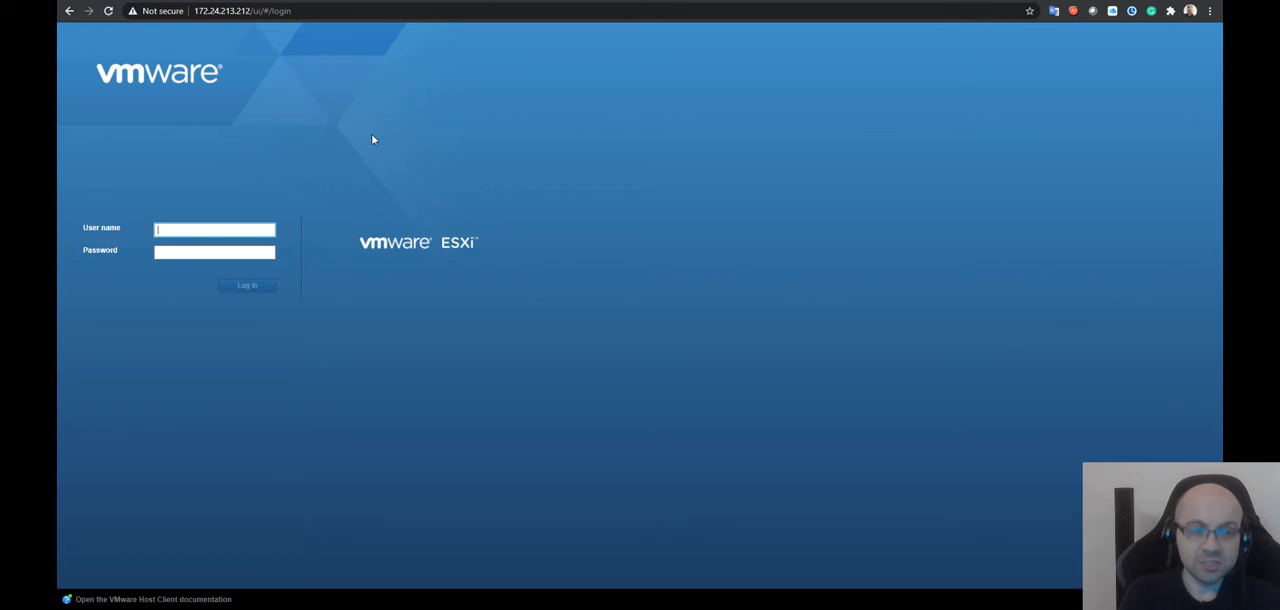
Log in to the ESXi host client as root with the account password
text(root)
key(Tab)
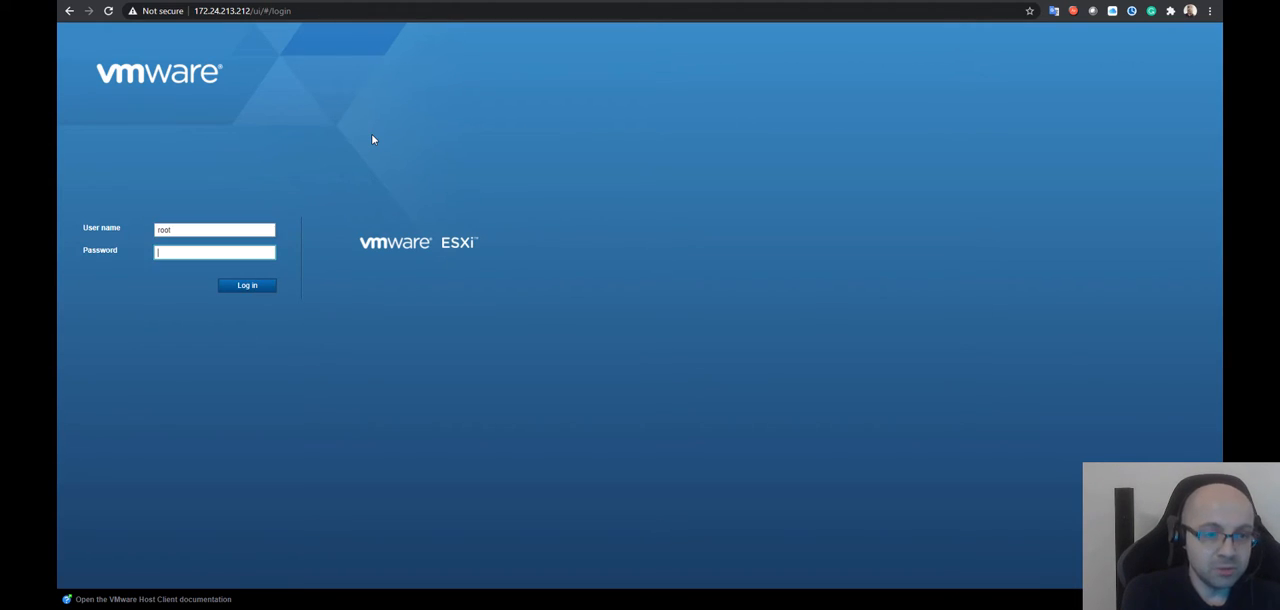
text(•••••)
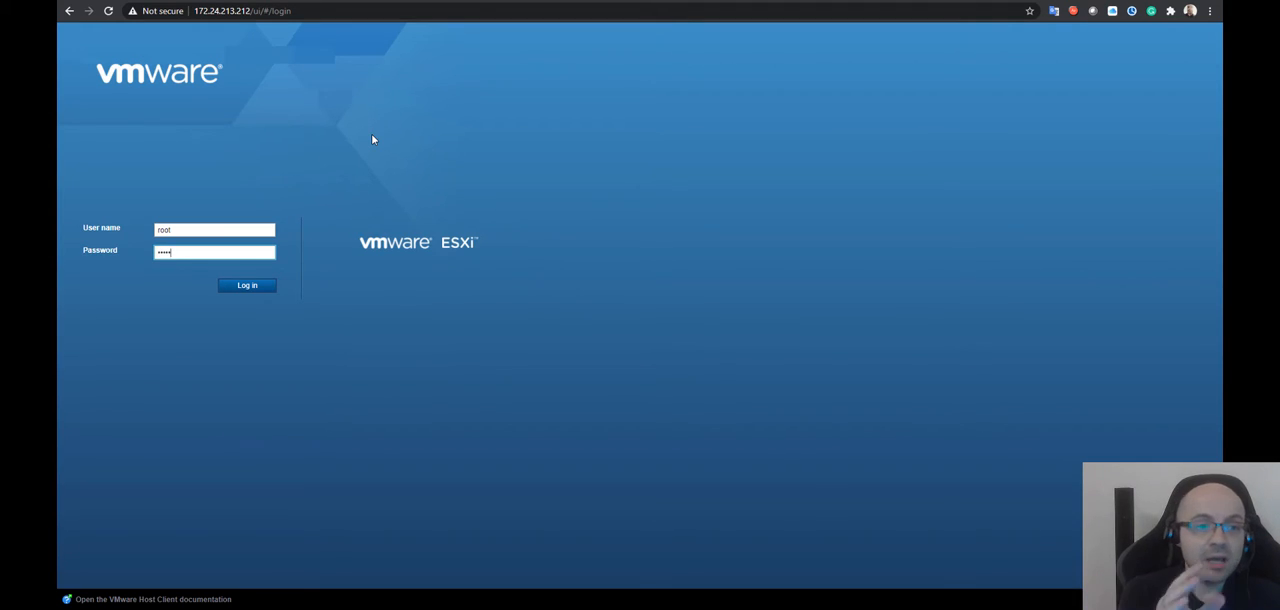
key(Return)
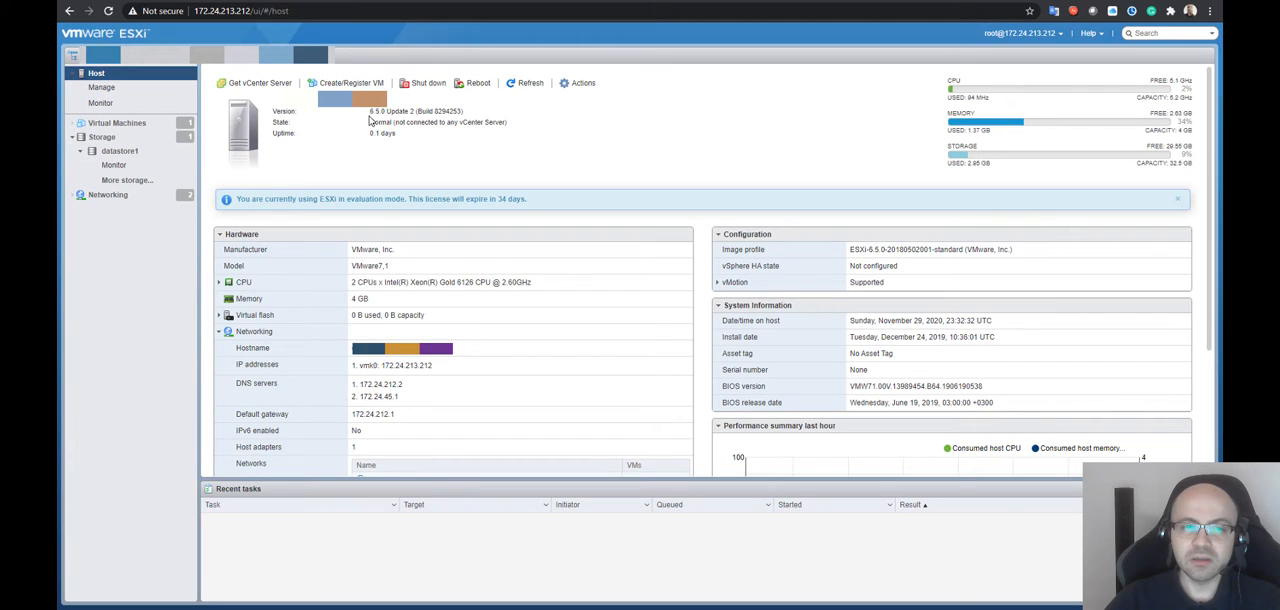
Examine the host's state and its CPU, memory and storage capacity on the overview page
drag(370, 122, 487, 122)
click(440, 122)
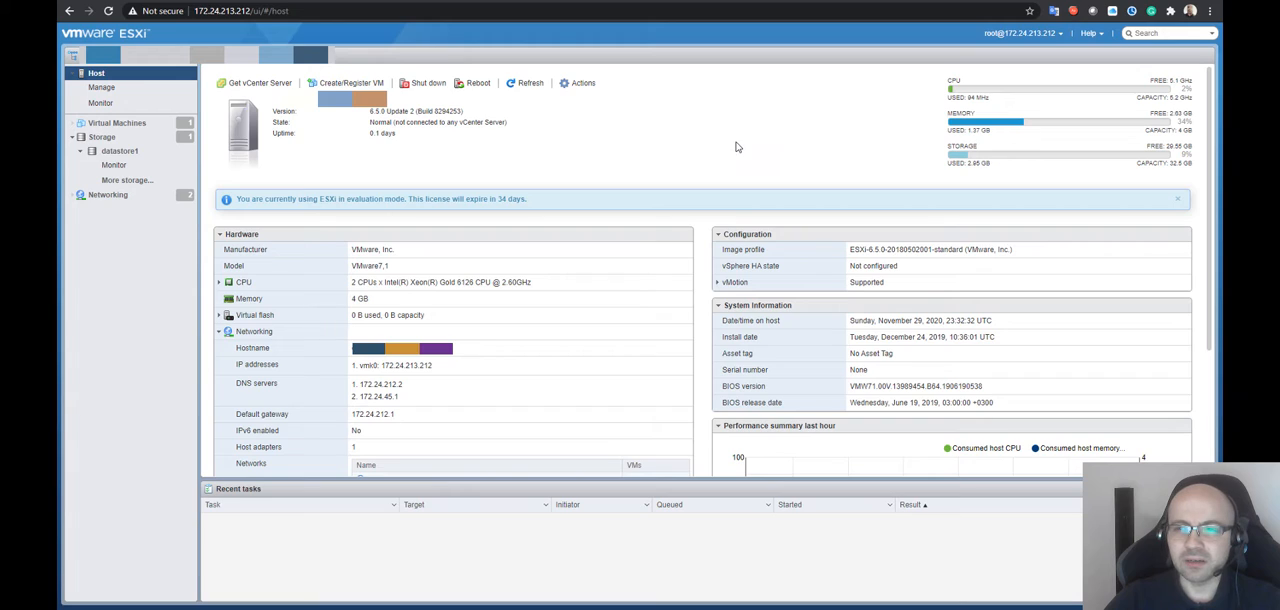
drag(1197, 131, 1168, 96)
click(1191, 108)
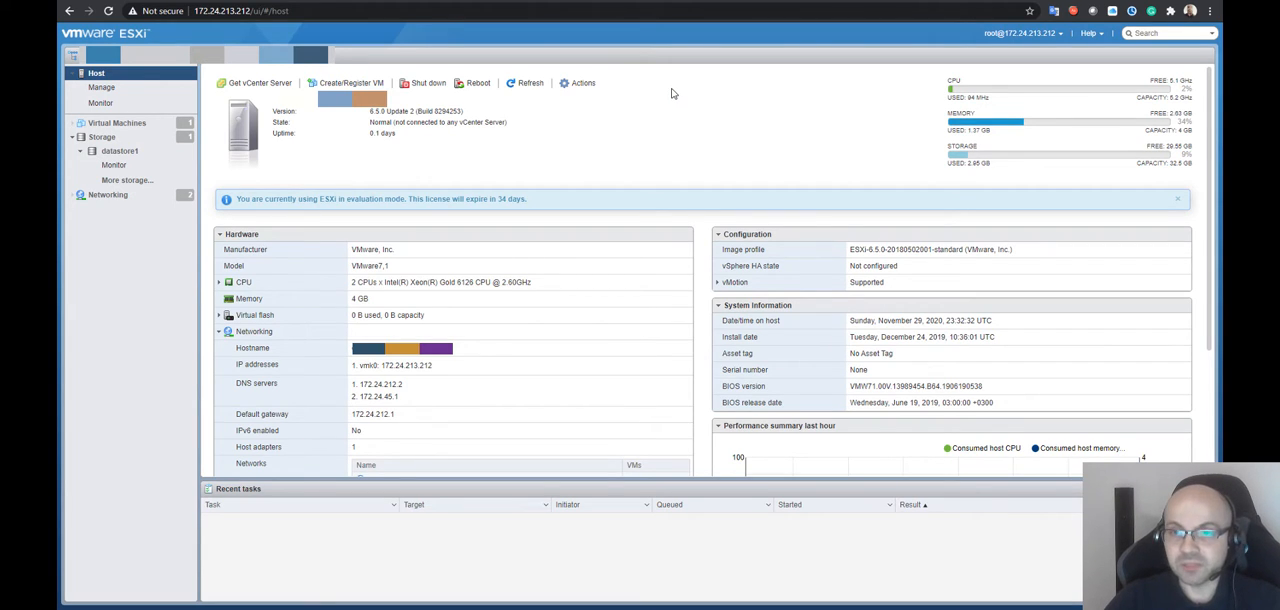
drag(1192, 156, 1128, 150)
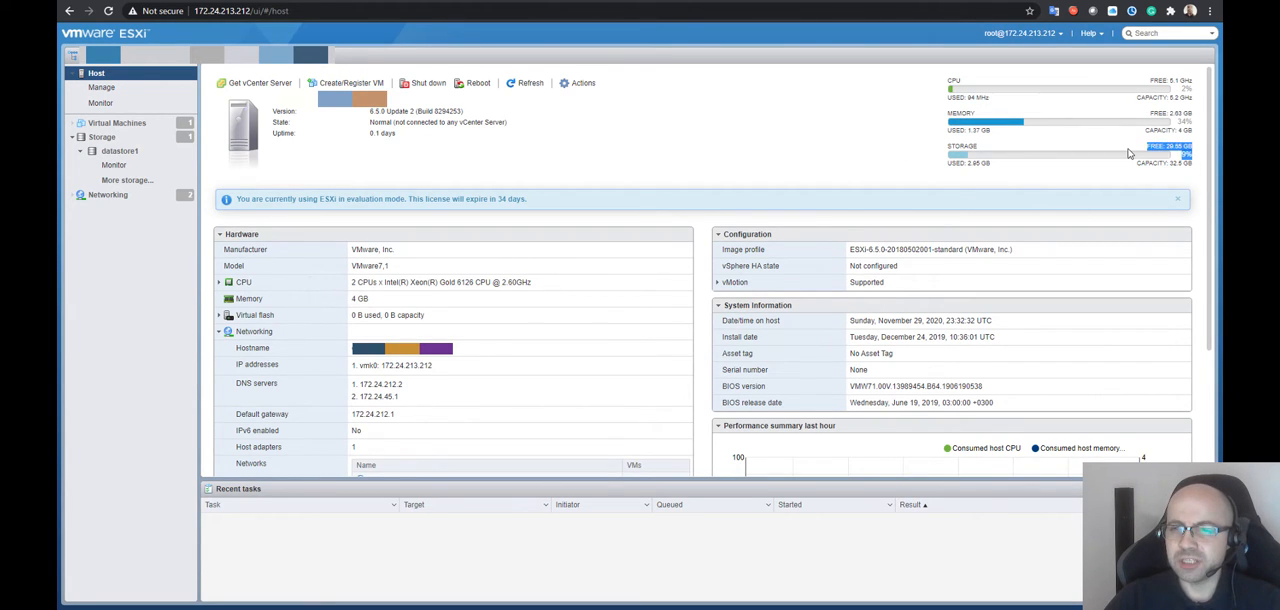
click(1171, 176)
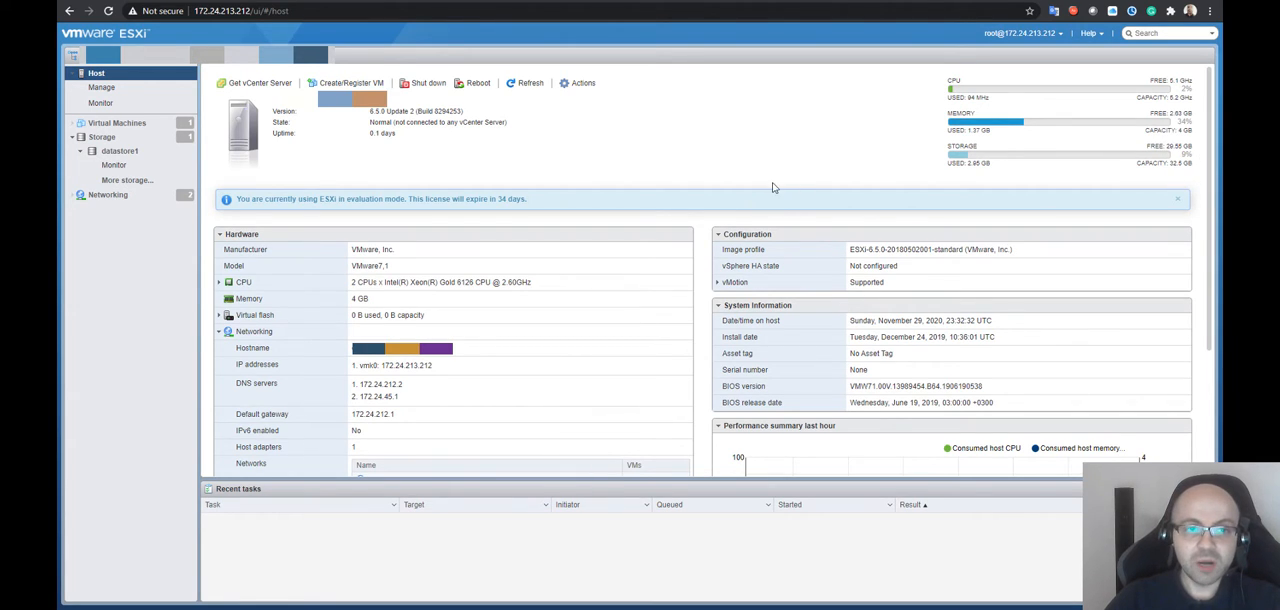
Display the host's virtual machines and inspect the memory and storage of TestVM
click(155, 153)
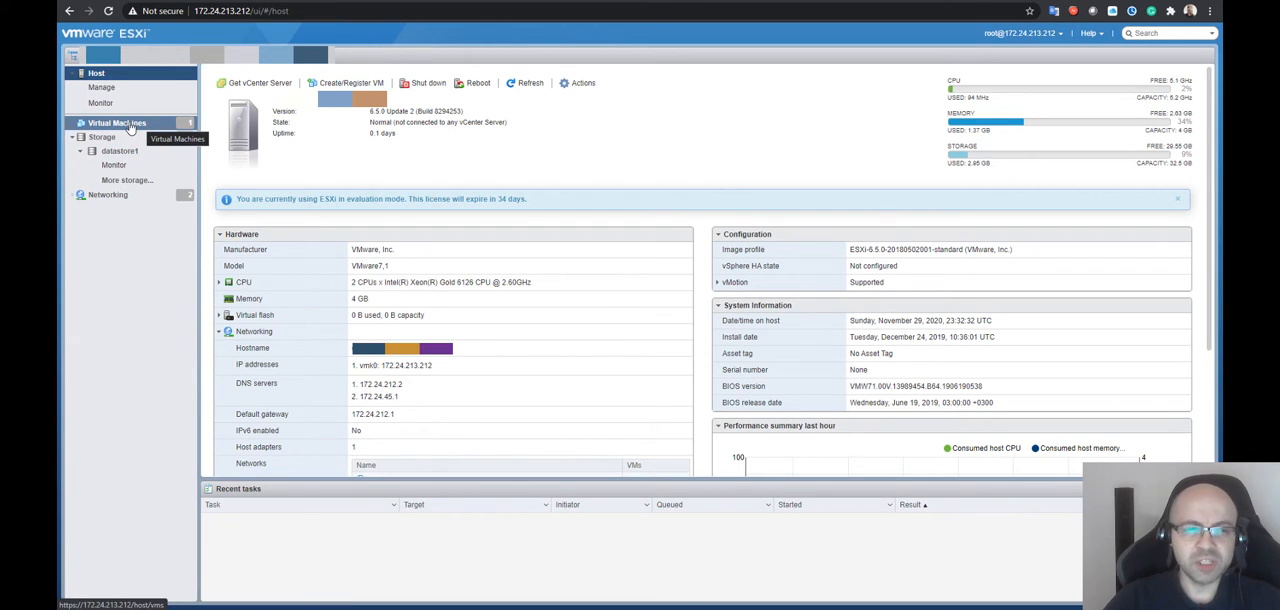
click(100, 124)
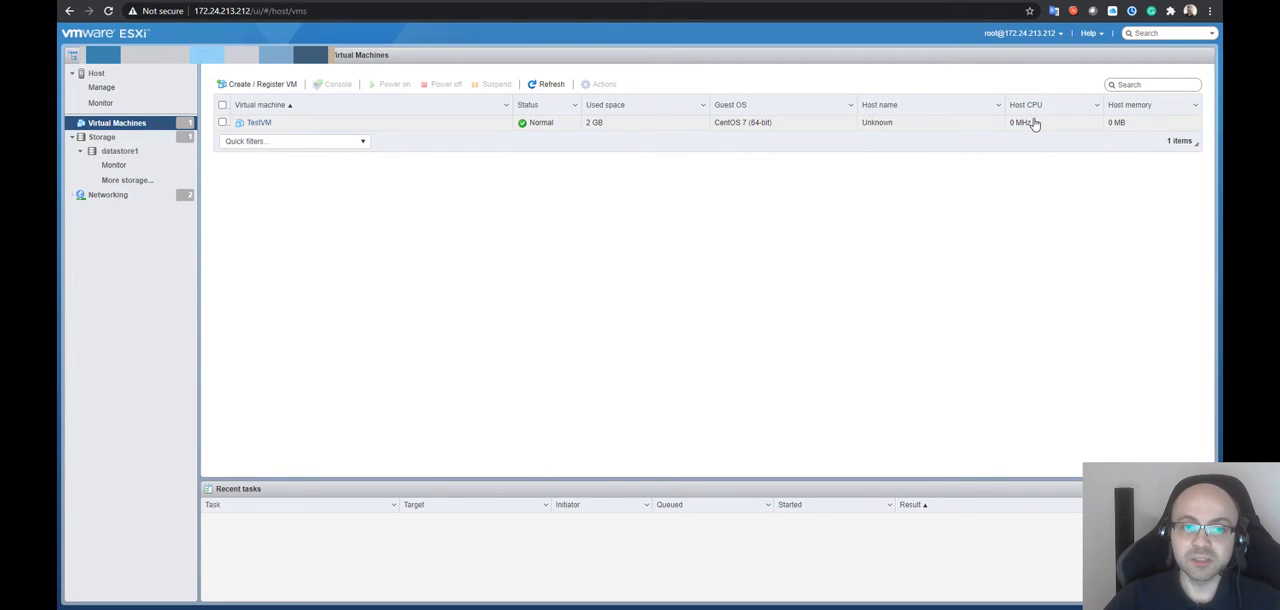
click(643, 128)
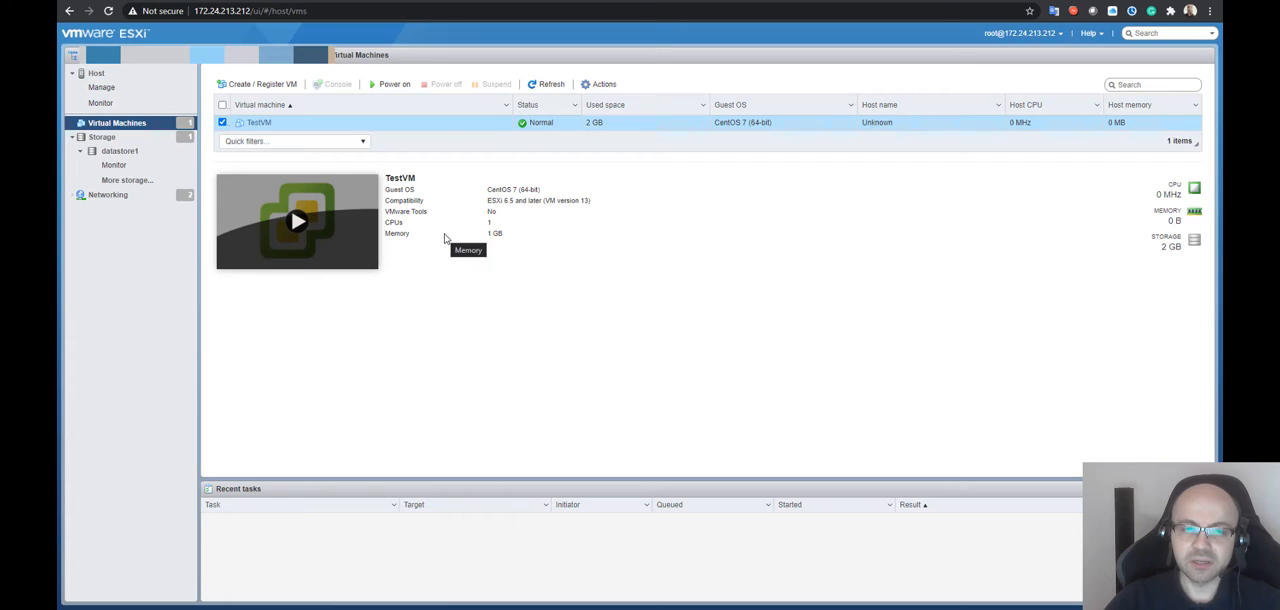
drag(492, 225, 508, 238)
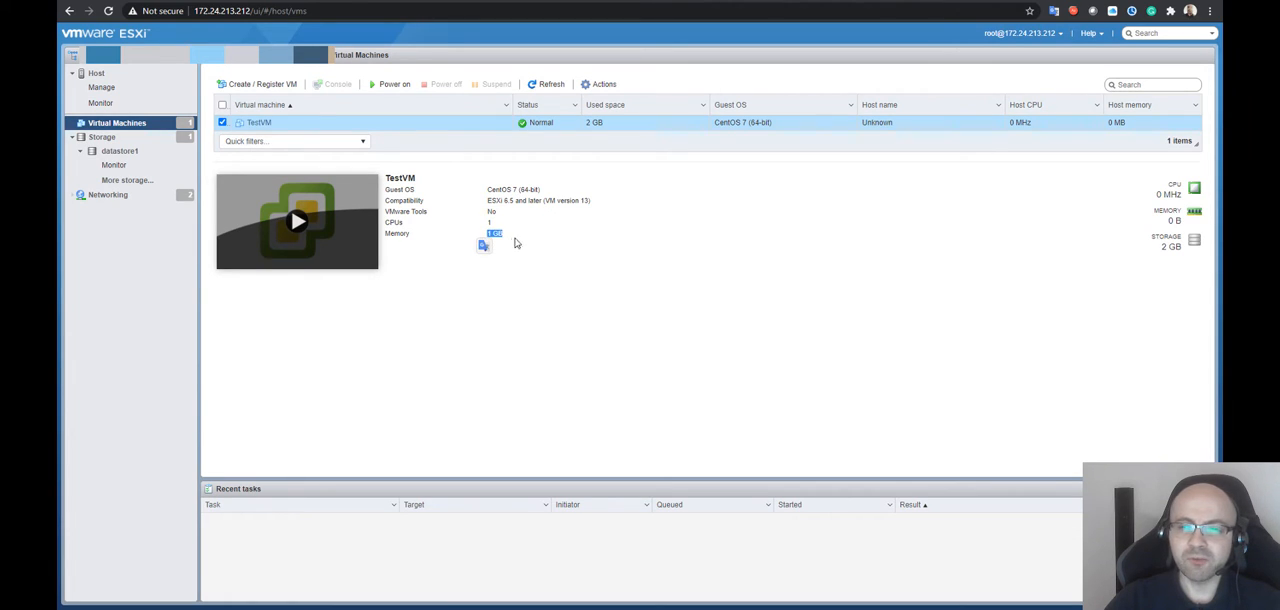
click(525, 240)
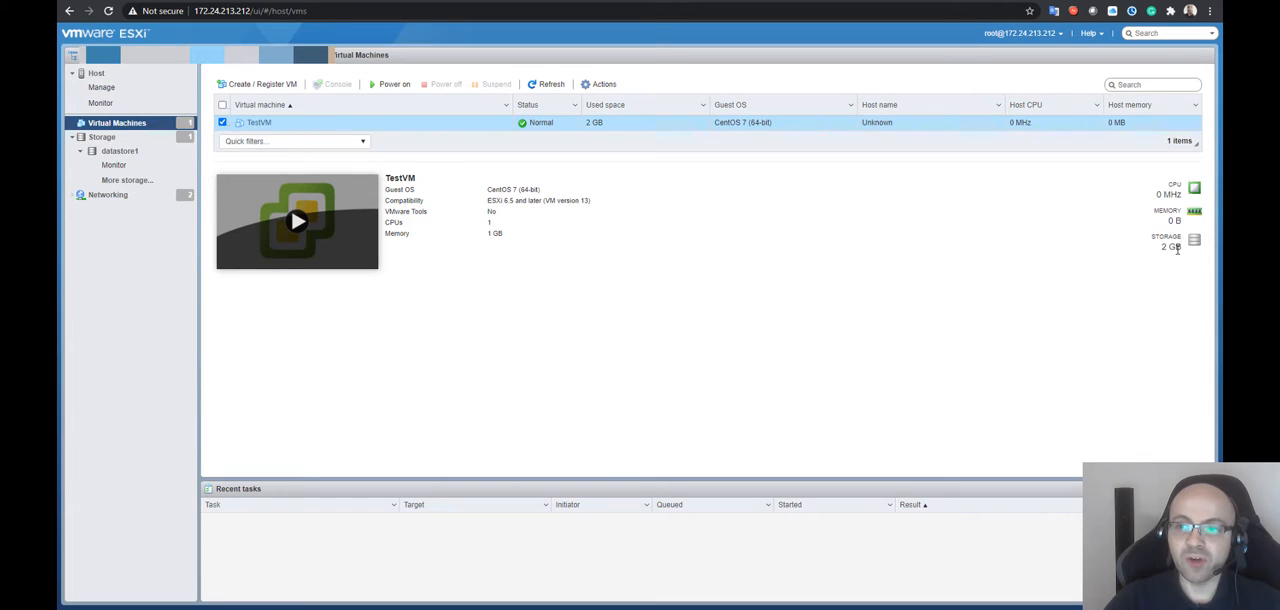
drag(1163, 248, 1181, 249)
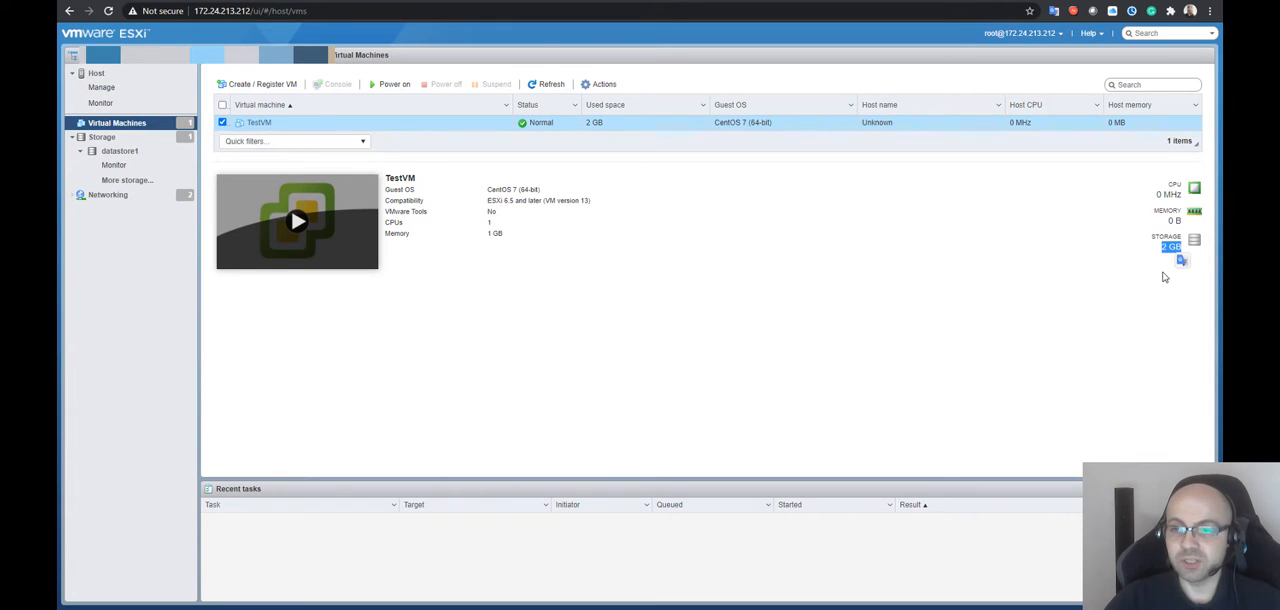
click(1163, 271)
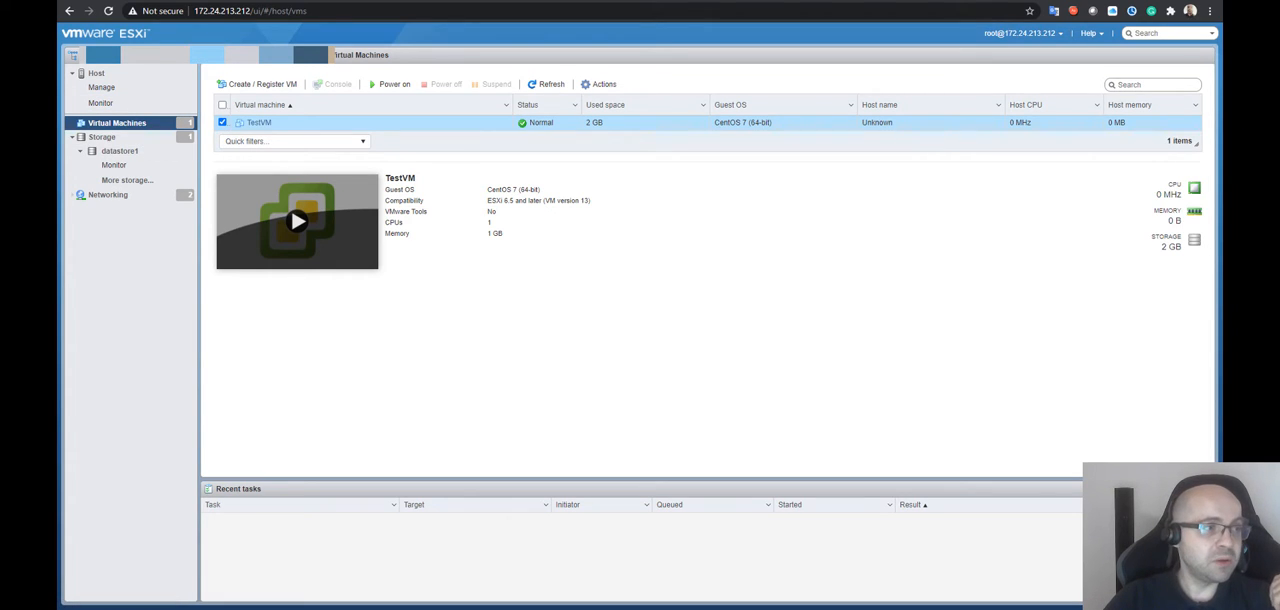
Switch to PuTTY and enter 172.24.213.212 as the host name for an SSH session on port 22
drag(58, 190, 790, 202)
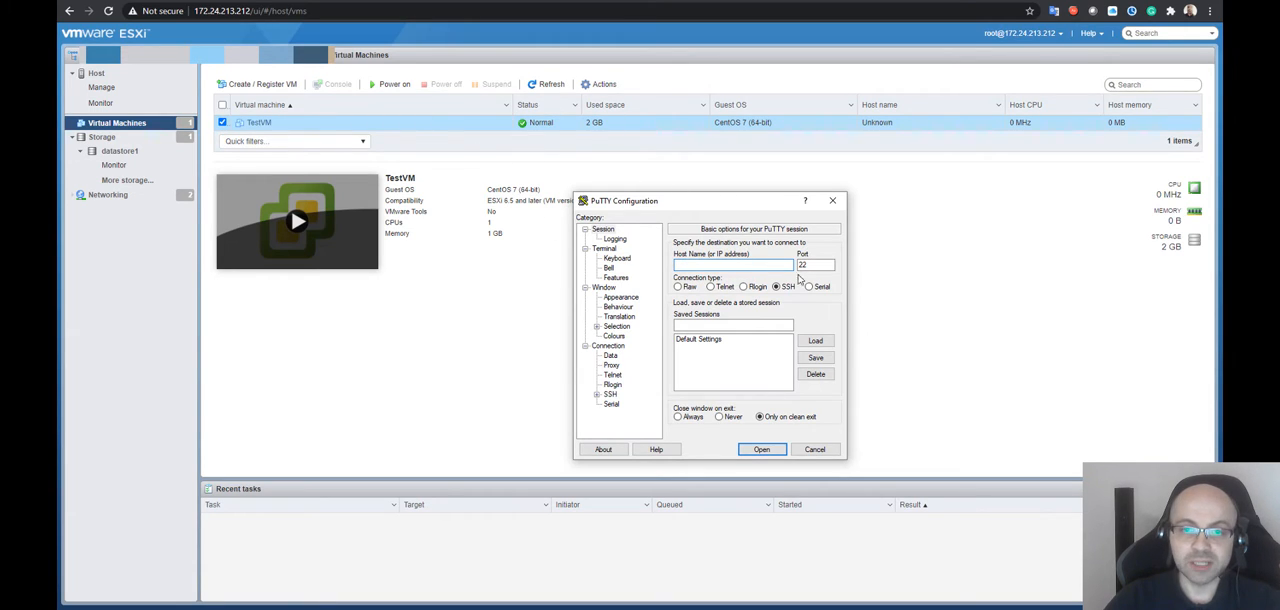
mouse_move(814, 266)
mouse_down()
mouse_move(782, 266)
mouse_move(825, 267)
mouse_move(792, 267)
mouse_up()
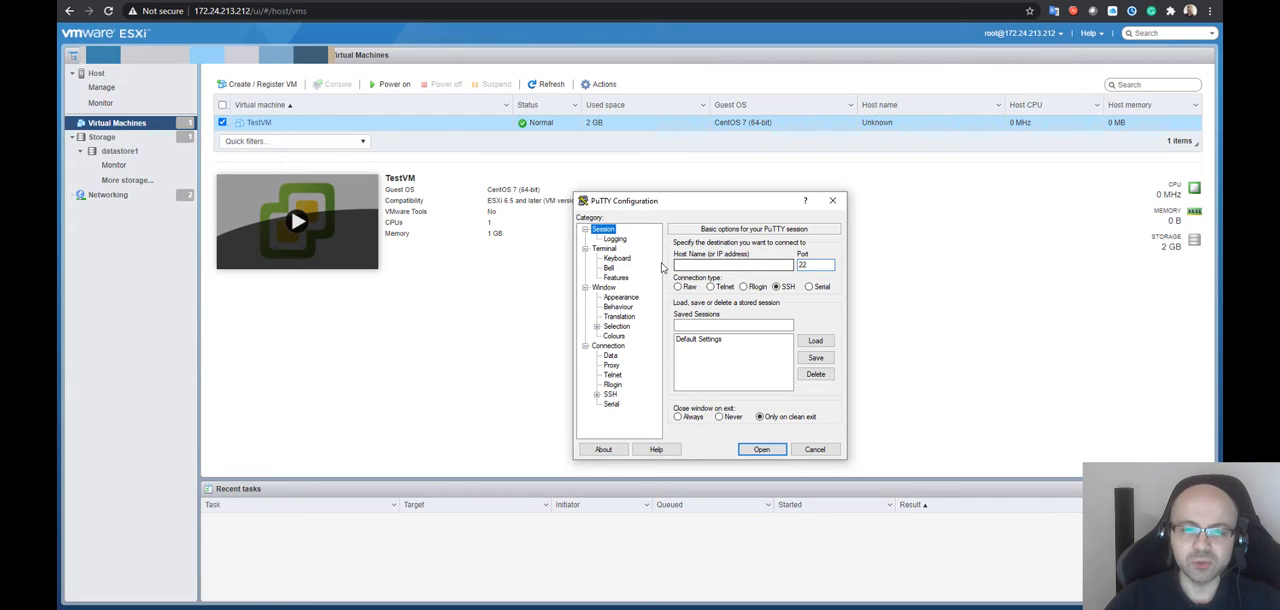
click(706, 263)
text(https://172.24.213.212/)
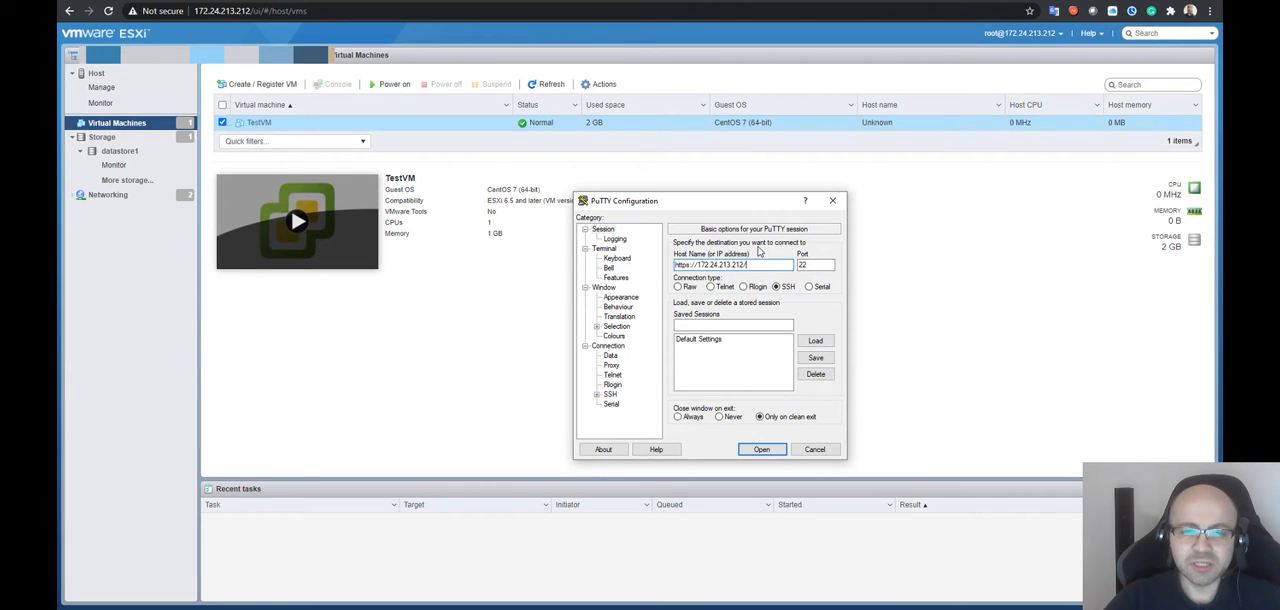
drag(702, 264, 632, 264)
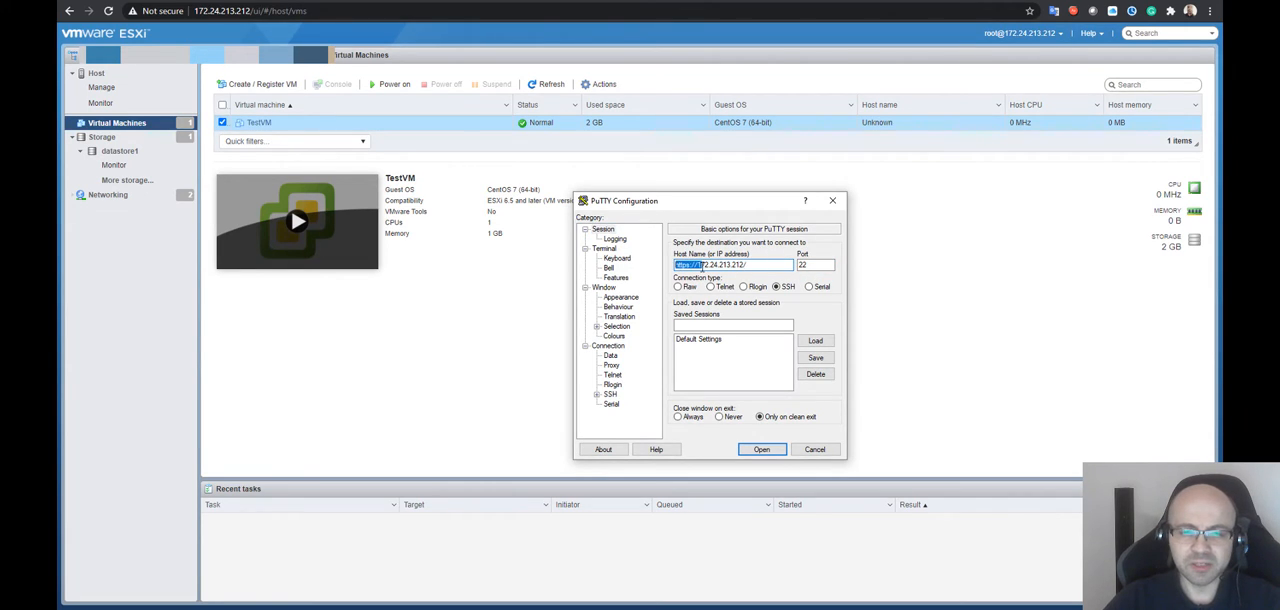
text(1)
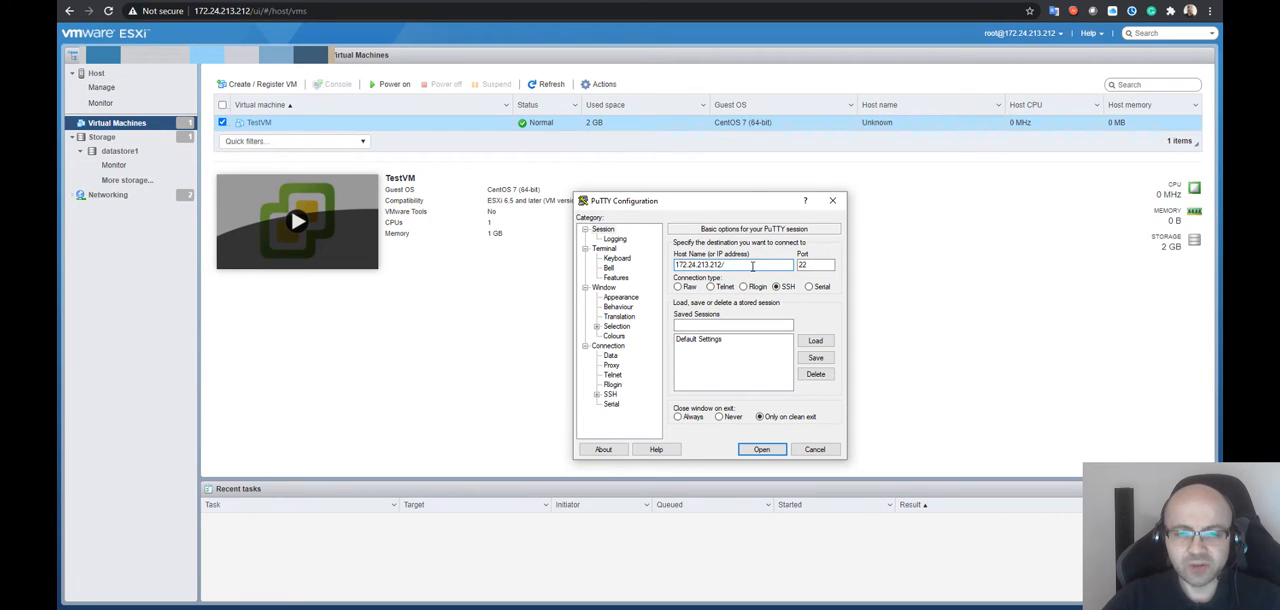
drag(642, 205, 678, 200)
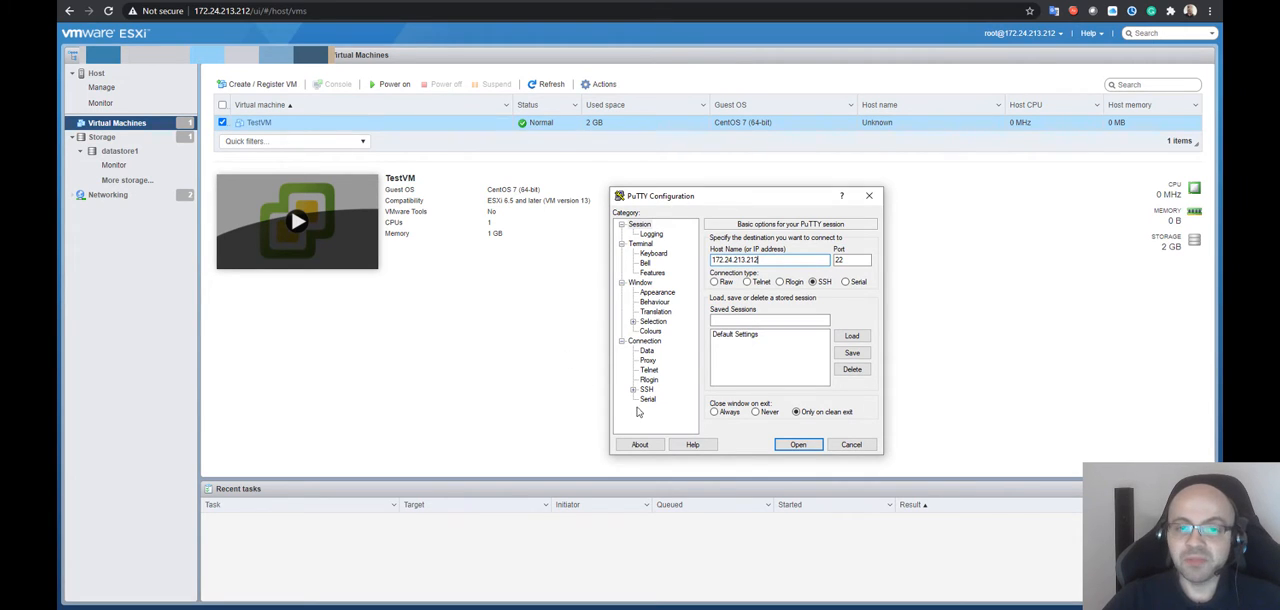
drag(679, 201, 627, 158)
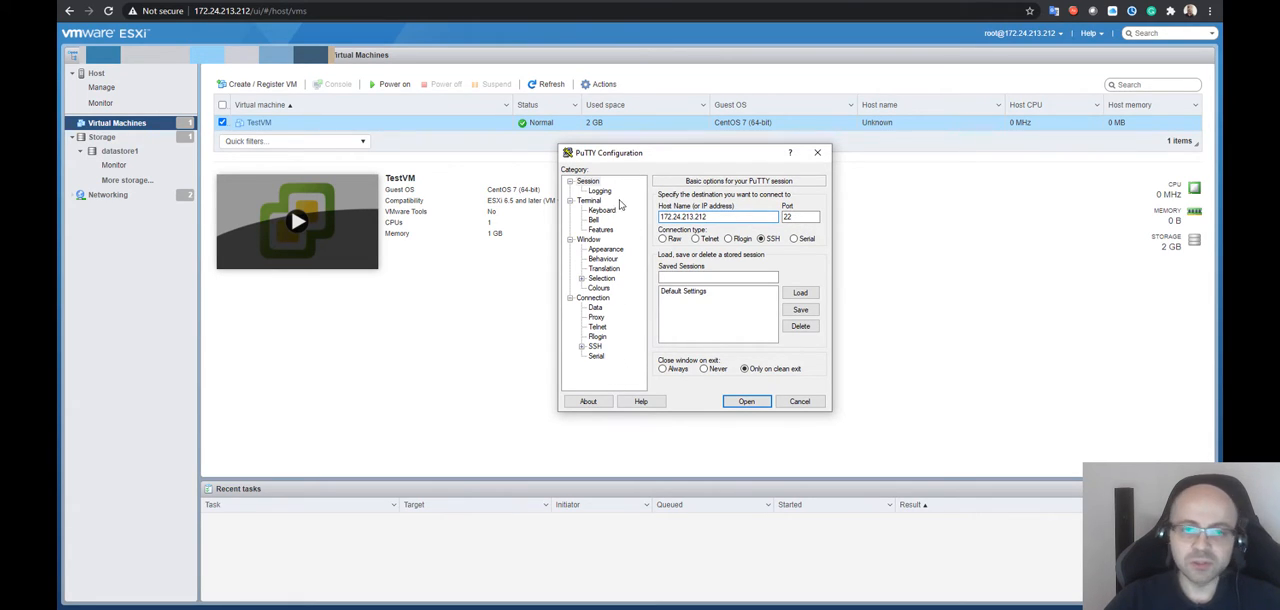
drag(673, 153, 695, 163)
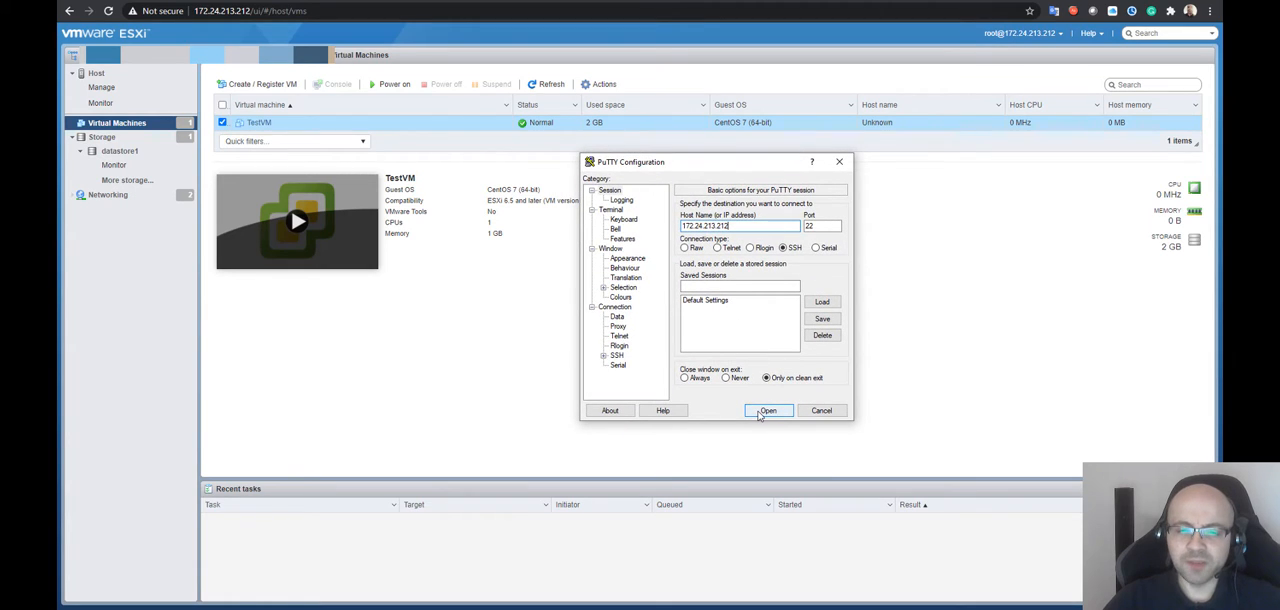
Try to open the SSH connection to the ESXi host on port 22, then close the terminal window
double_click(812, 226)
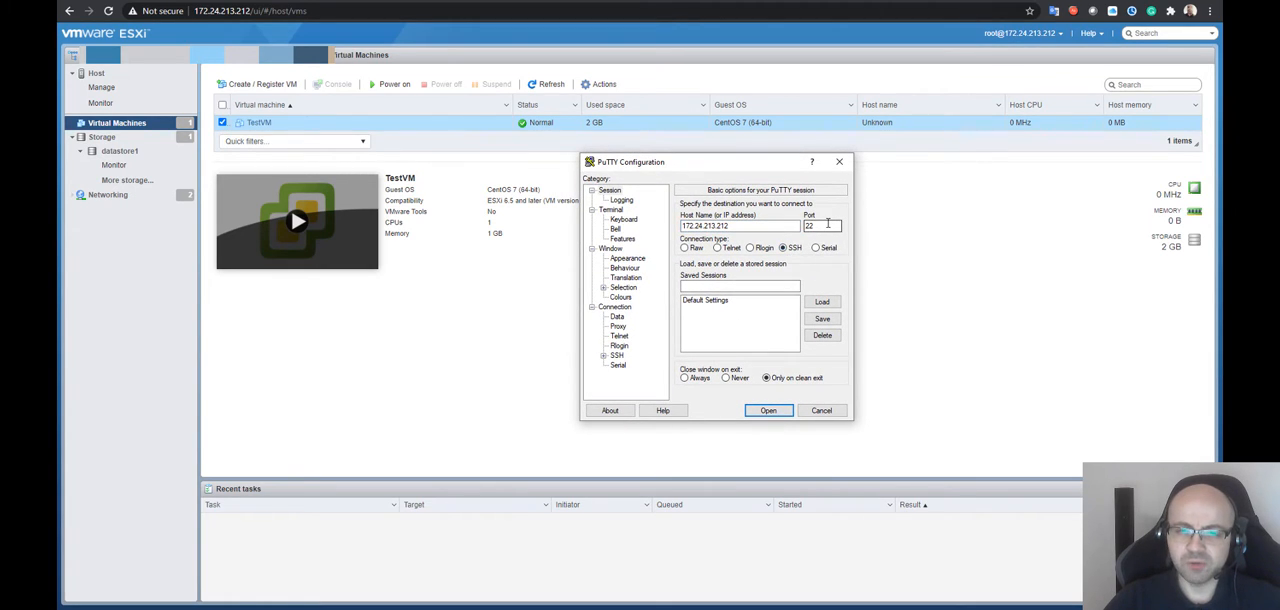
click(765, 411)
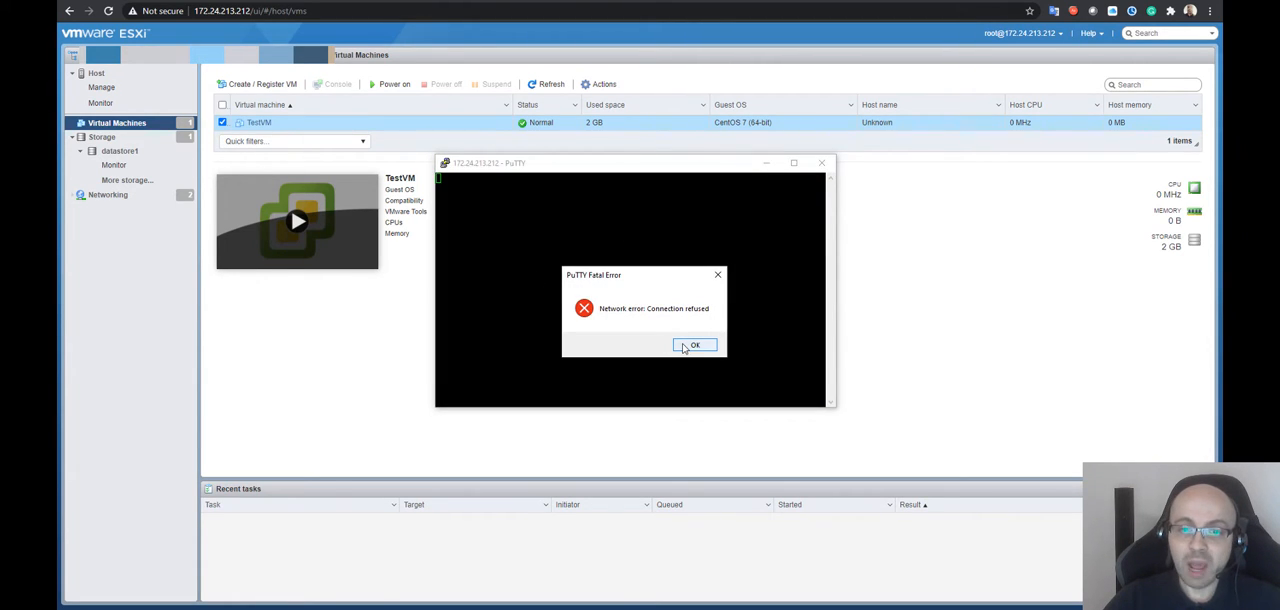
click(694, 345)
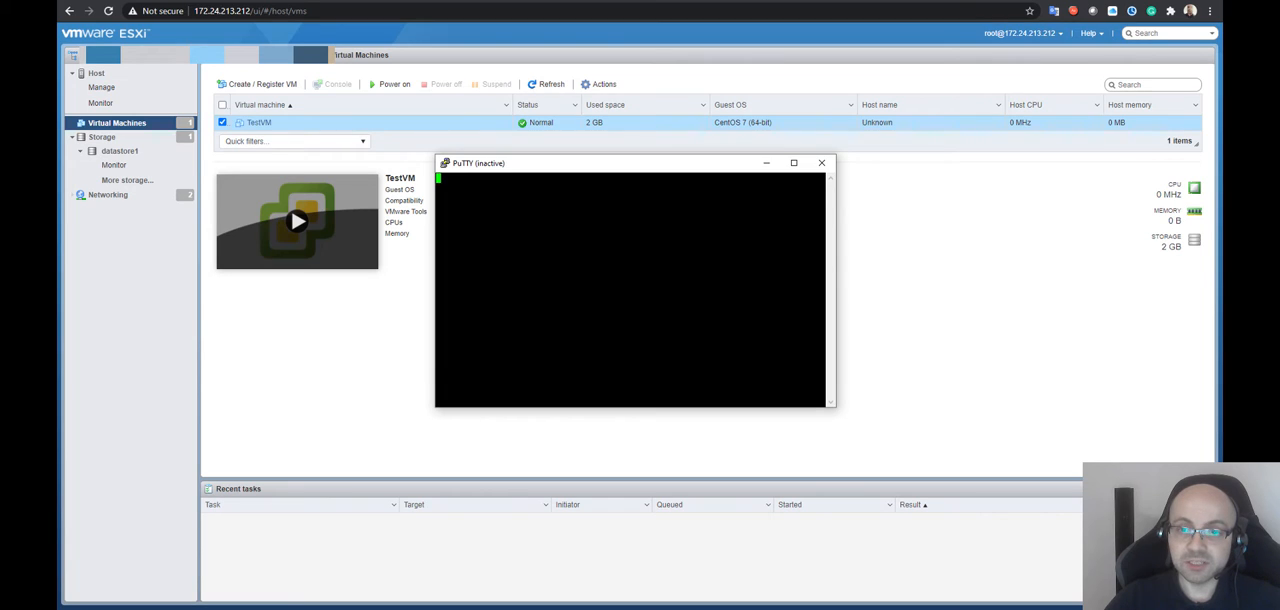
click(821, 162)
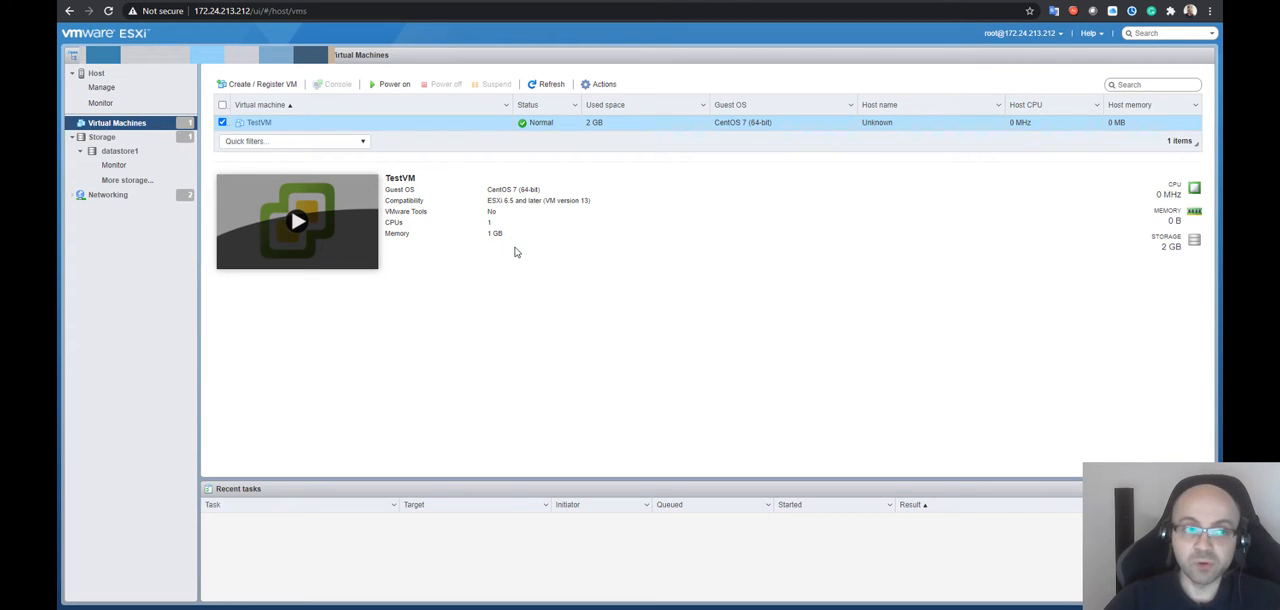
Start the TSM-SSH service in the ESXi host's service management
click(134, 88)
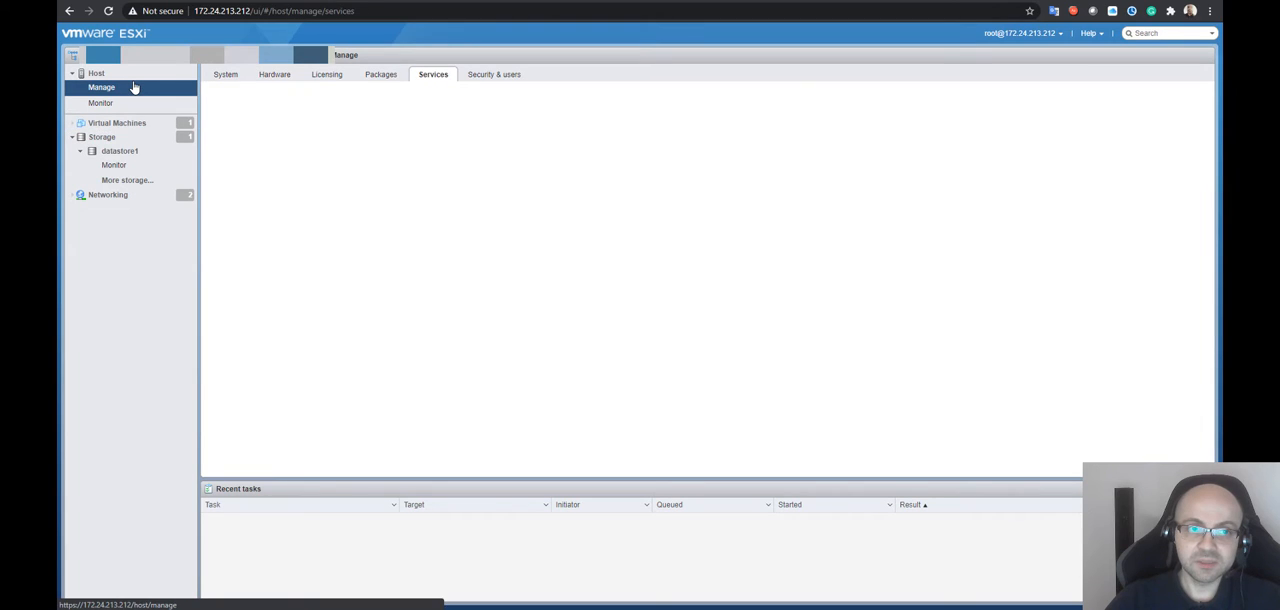
click(214, 77)
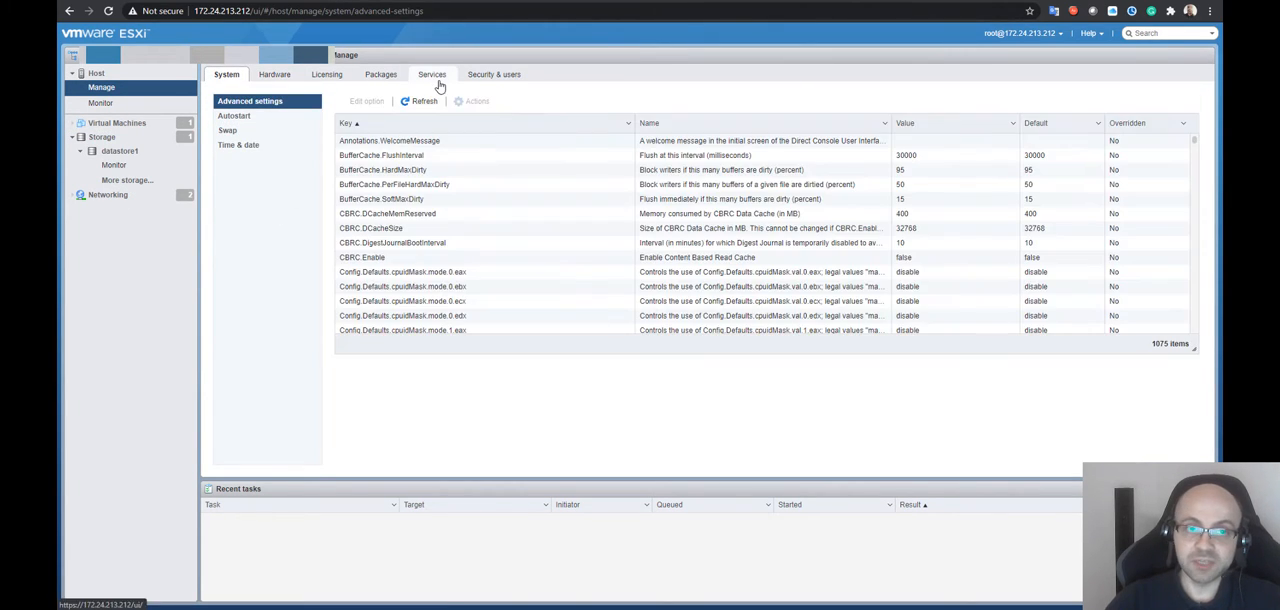
click(436, 80)
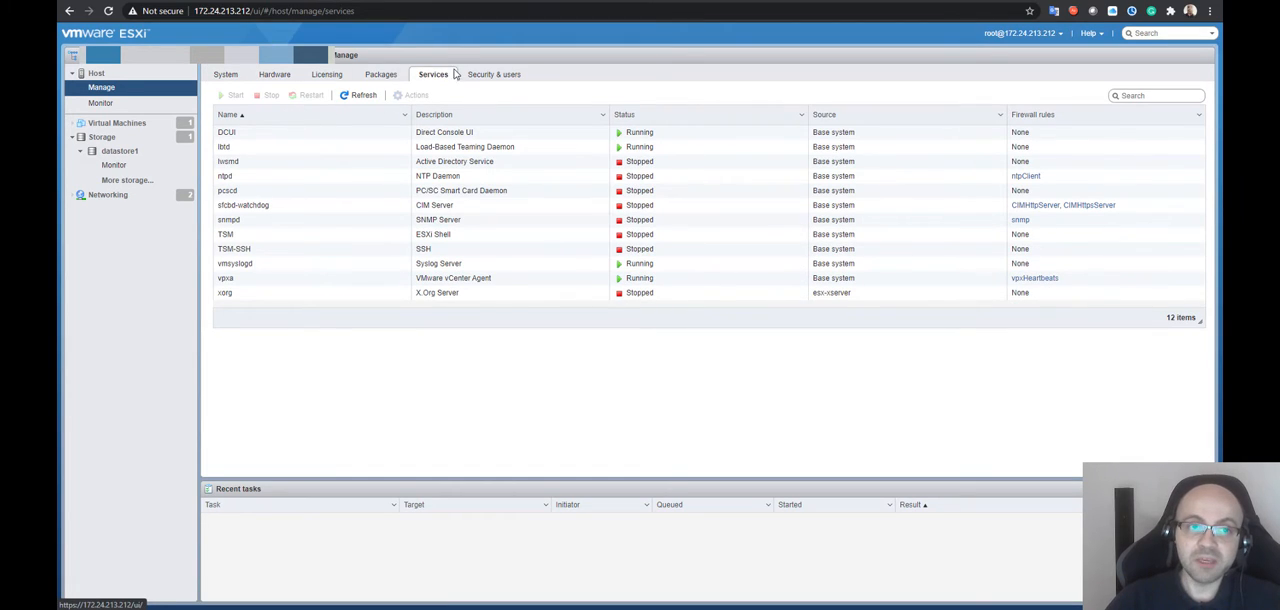
click(259, 135)
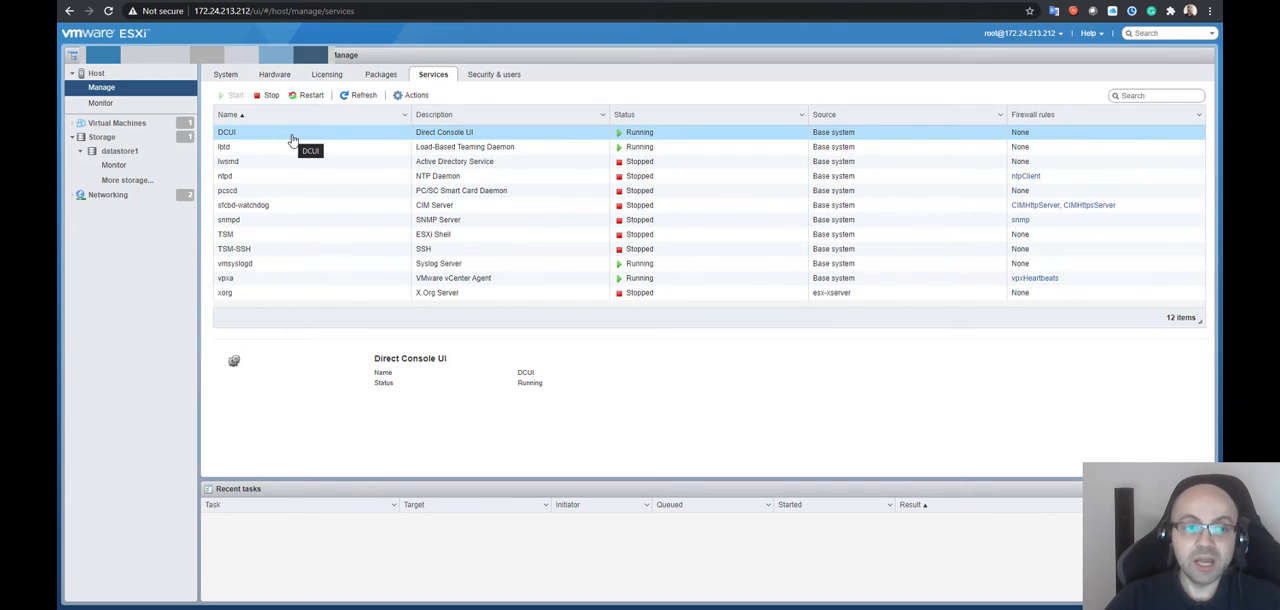
click(246, 250)
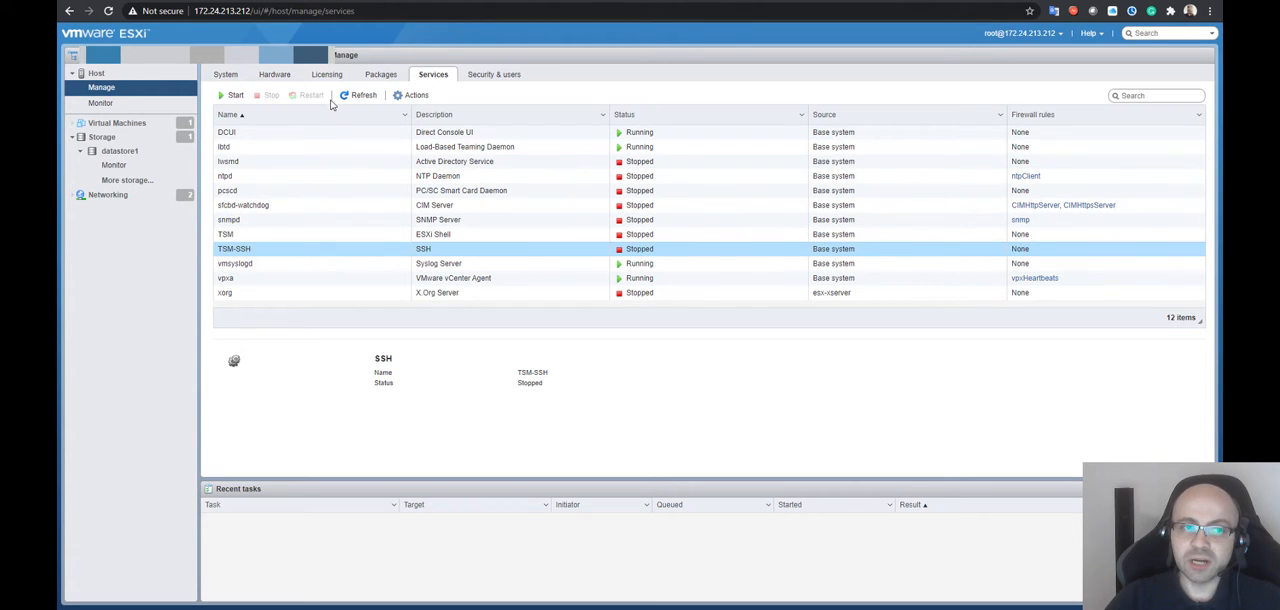
click(232, 95)
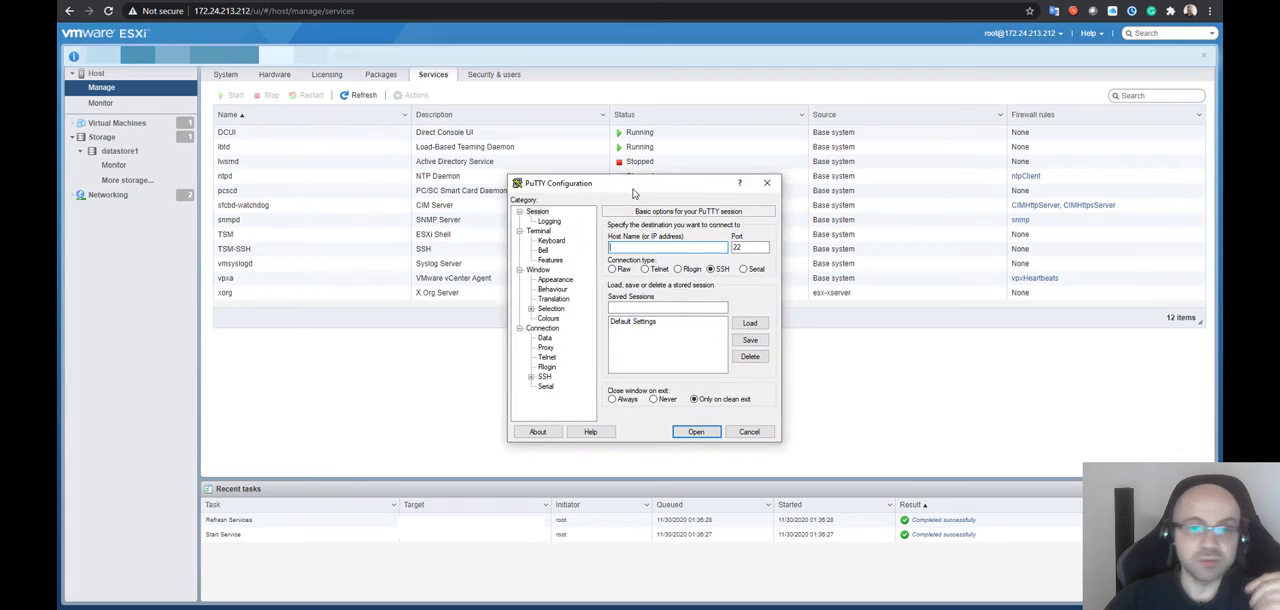
Switch to PuTTY and open an SSH session on port 22 with 172.24.213.212 as the host name
text(https://172.24.213.212/)
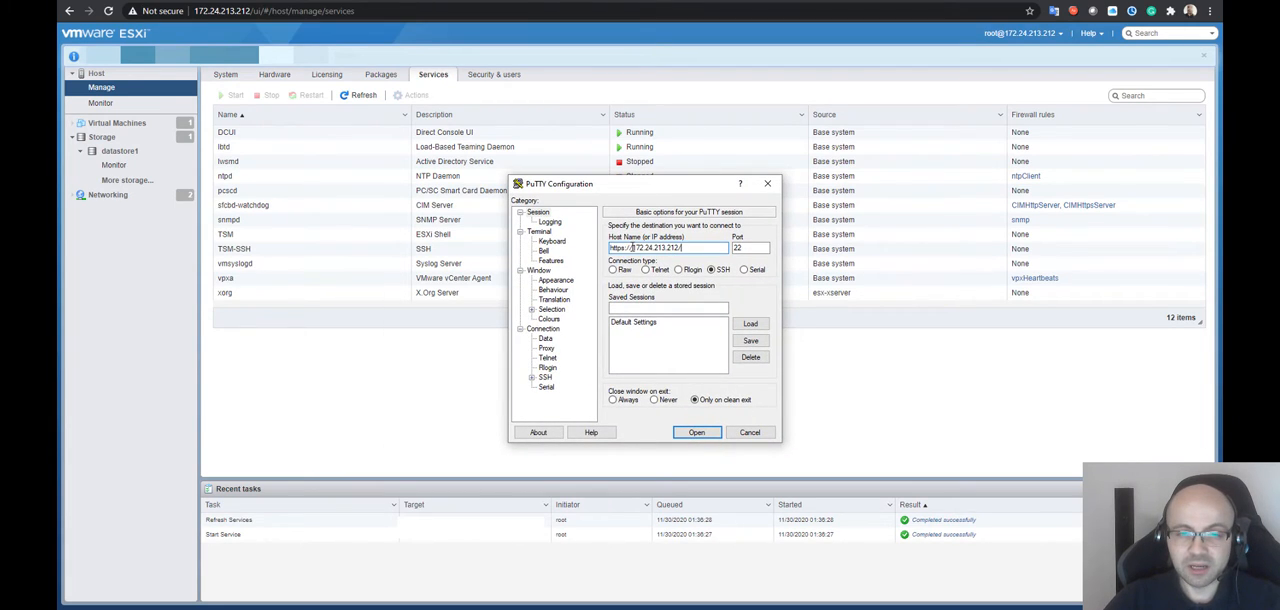
click(631, 247)
key(shift+Home)
key(BackSpace)
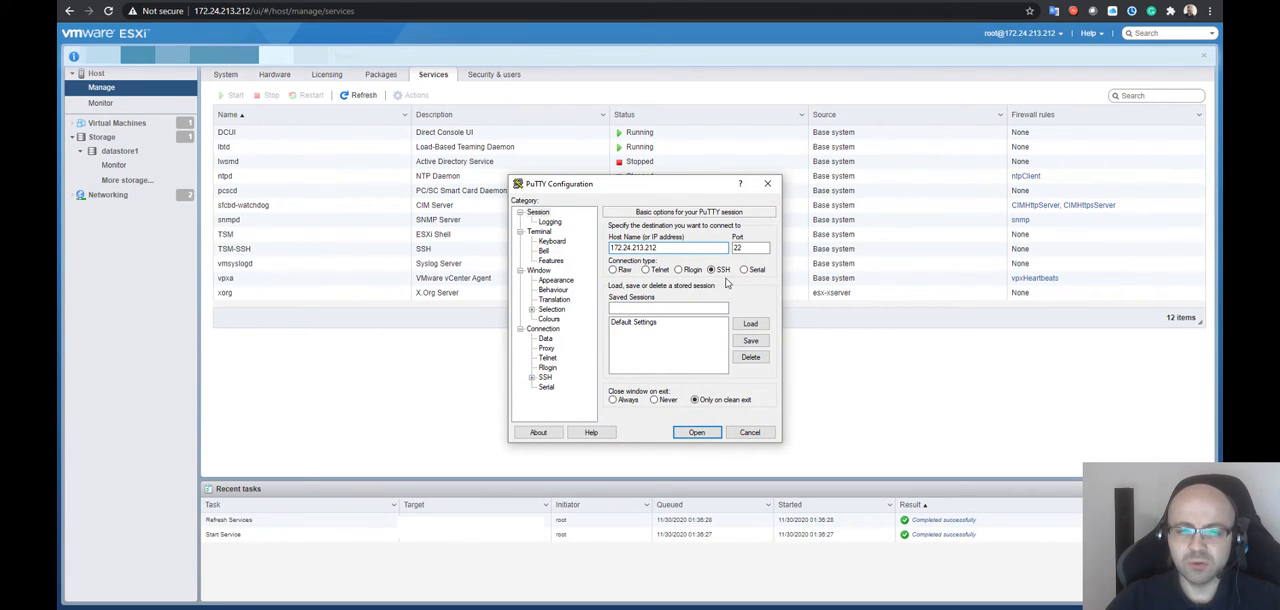
key(BackSpace)
click(712, 432)
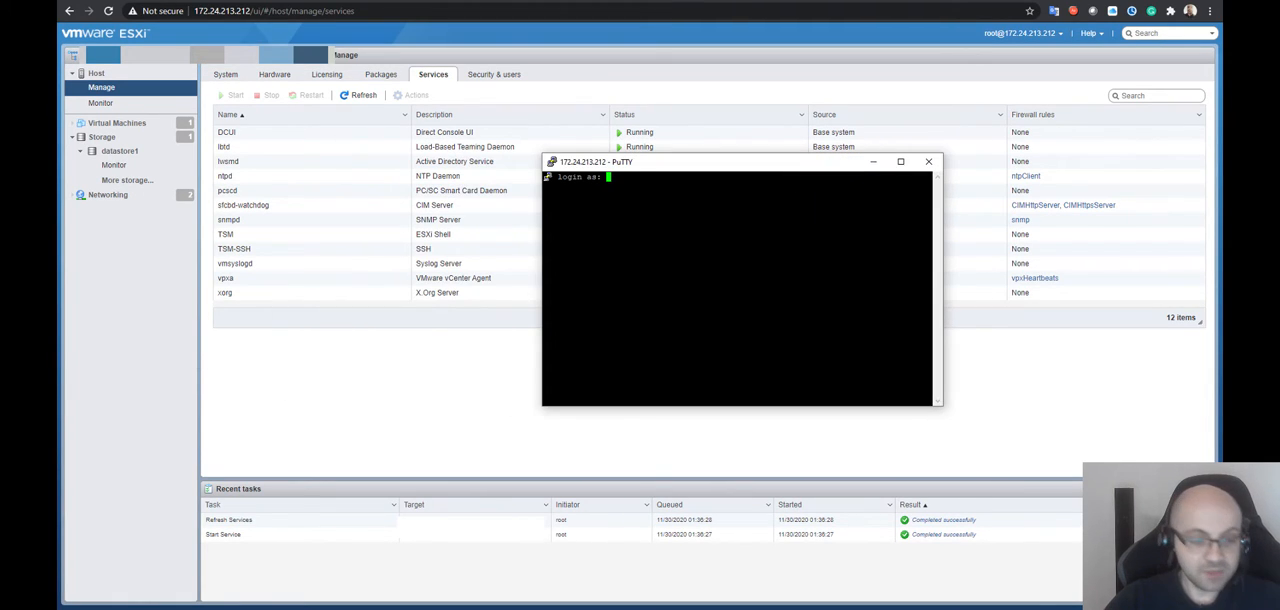
Log in to the ESXi shell as root with the account password
text(root)
key(Return)
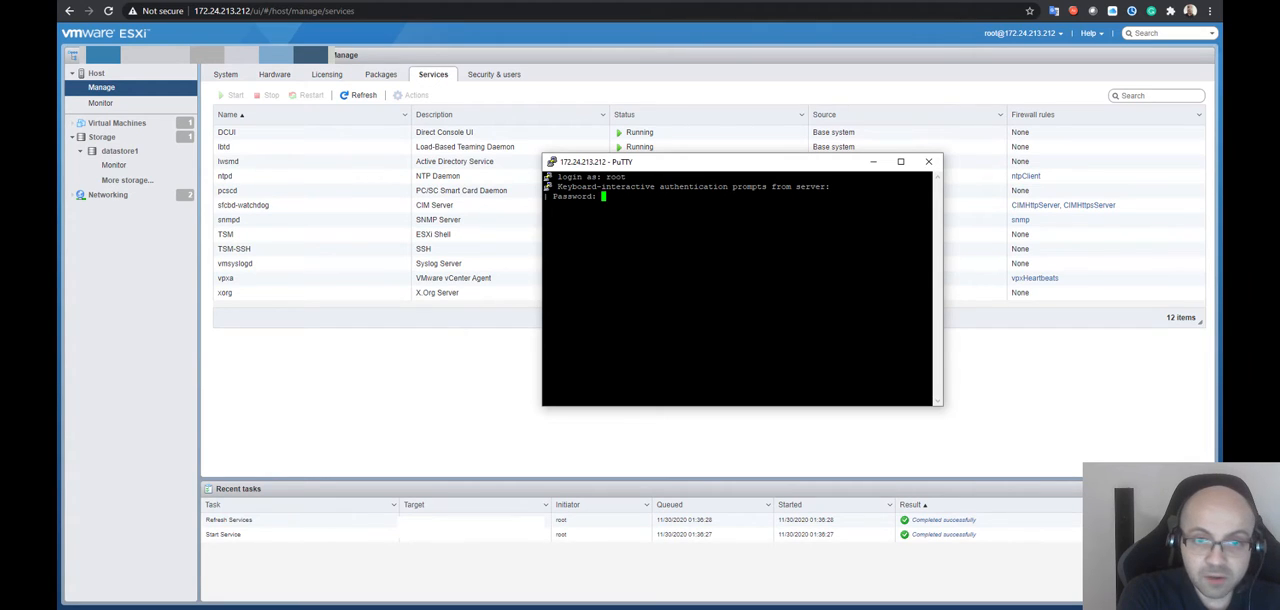
key(Return)
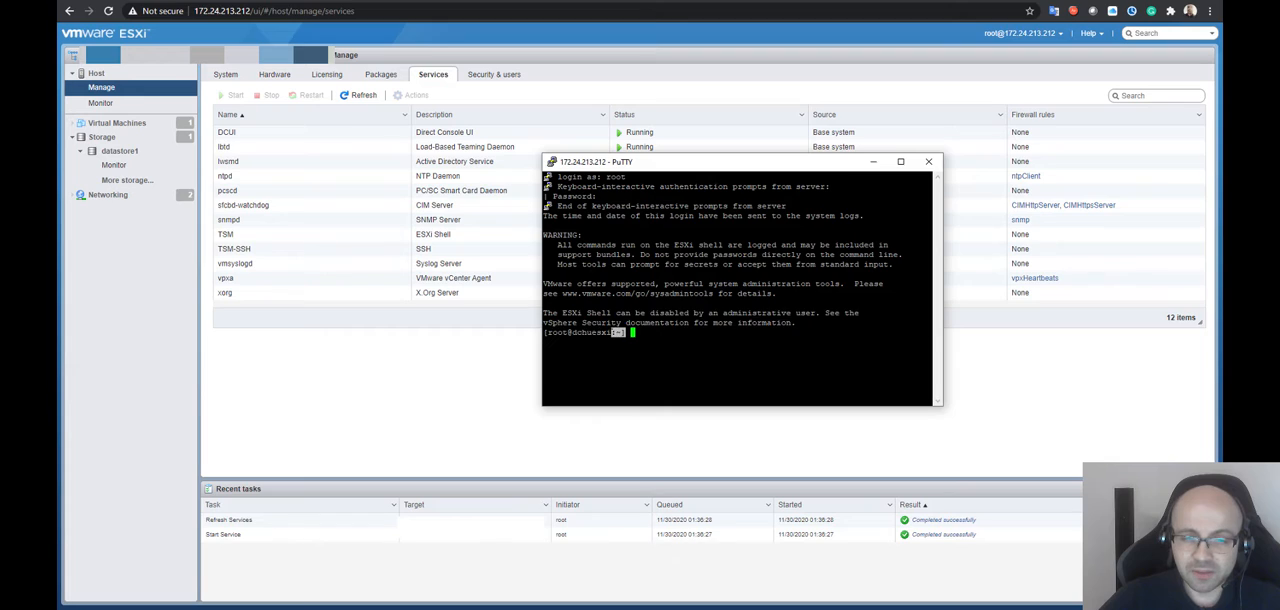
double_click(832, 333)
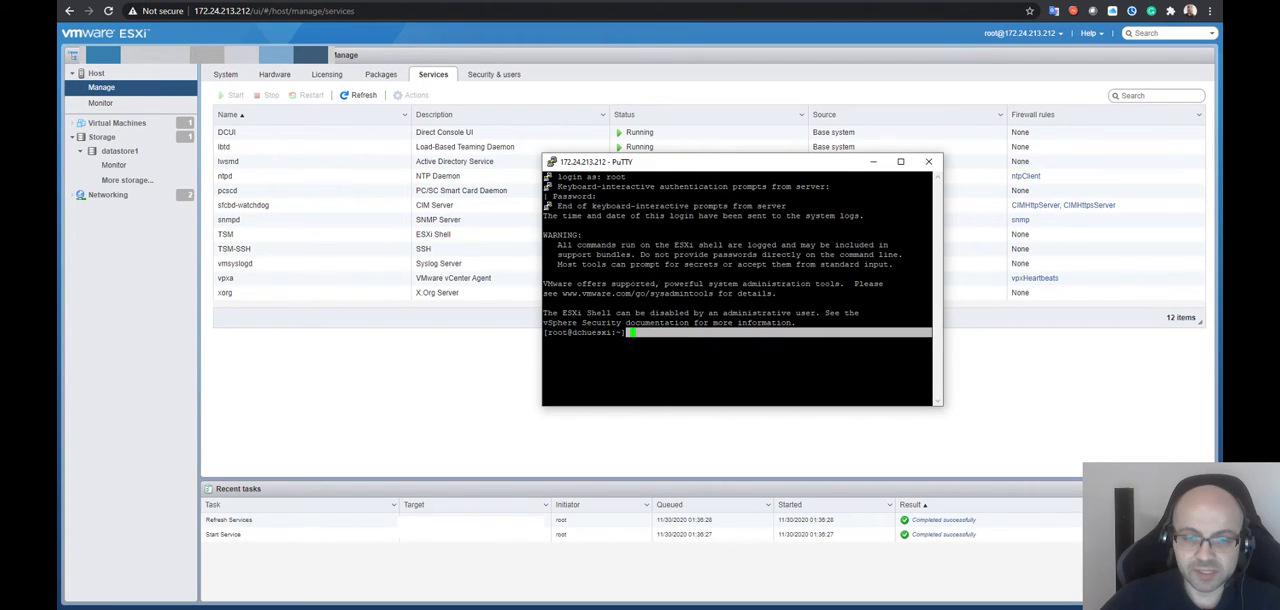
double_click(832, 352)
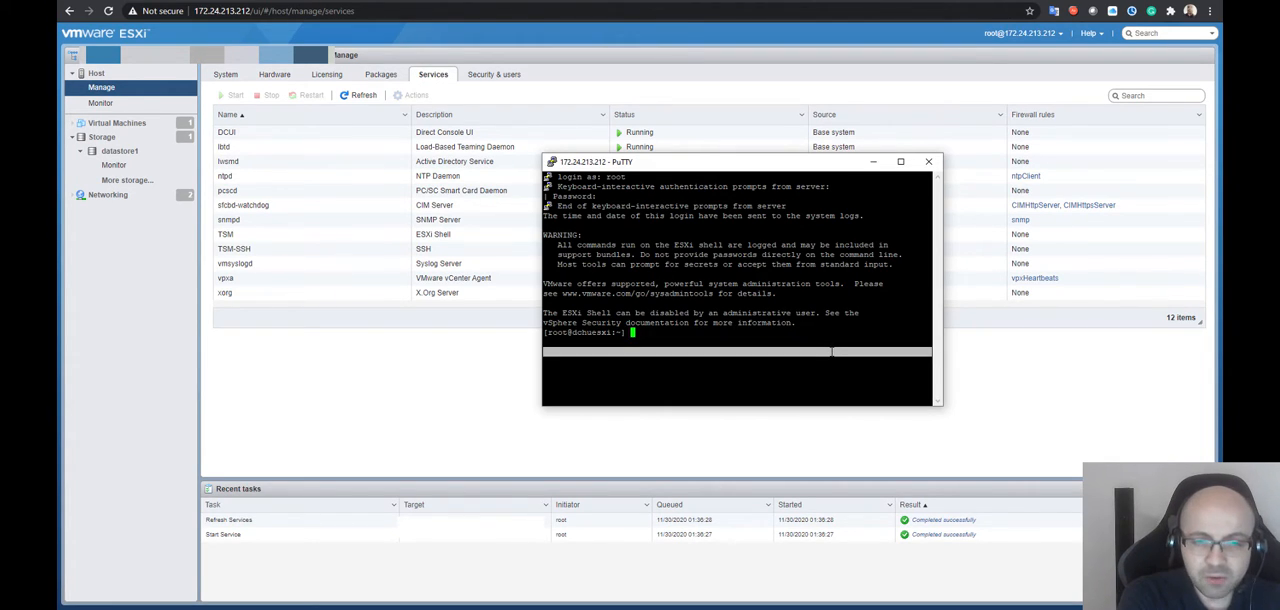
Change to the root directory with cd / and list its contents with ls to examine the system directories
text(cd )
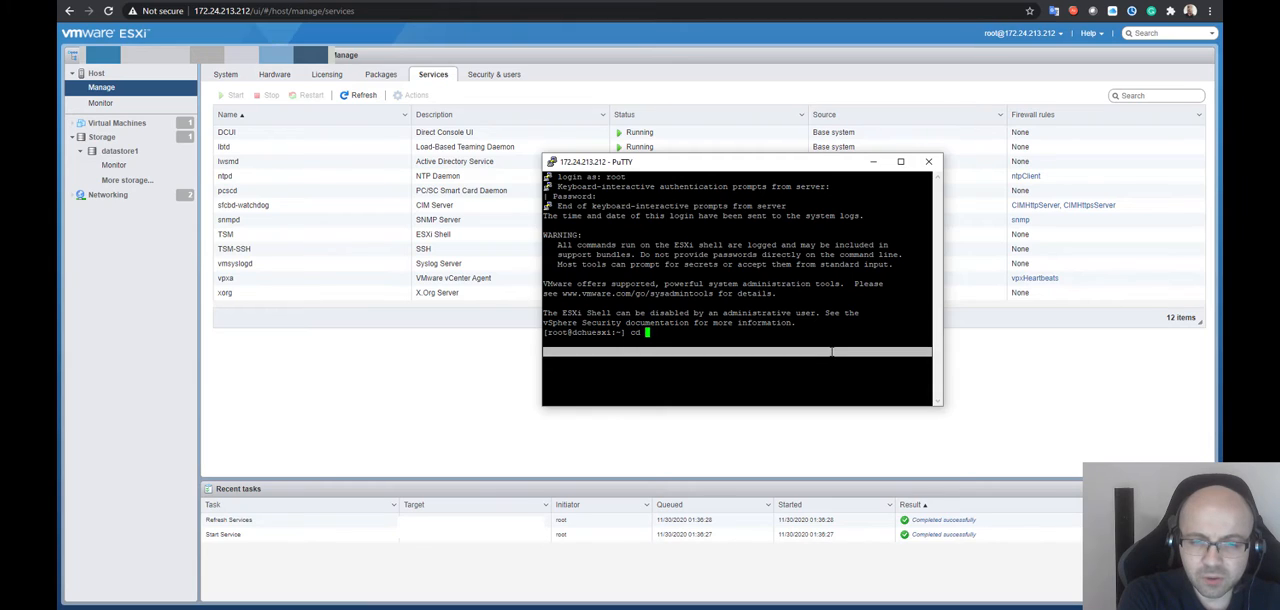
text(/)
key(Return)
text(ls)
key(Return)
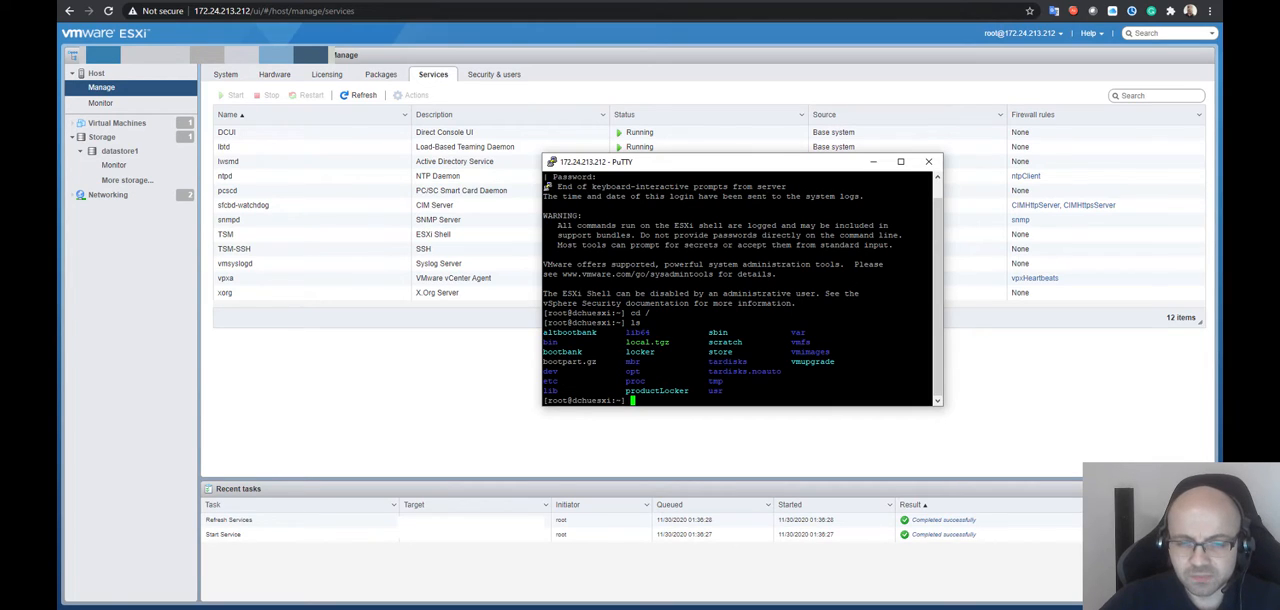
drag(728, 391, 704, 381)
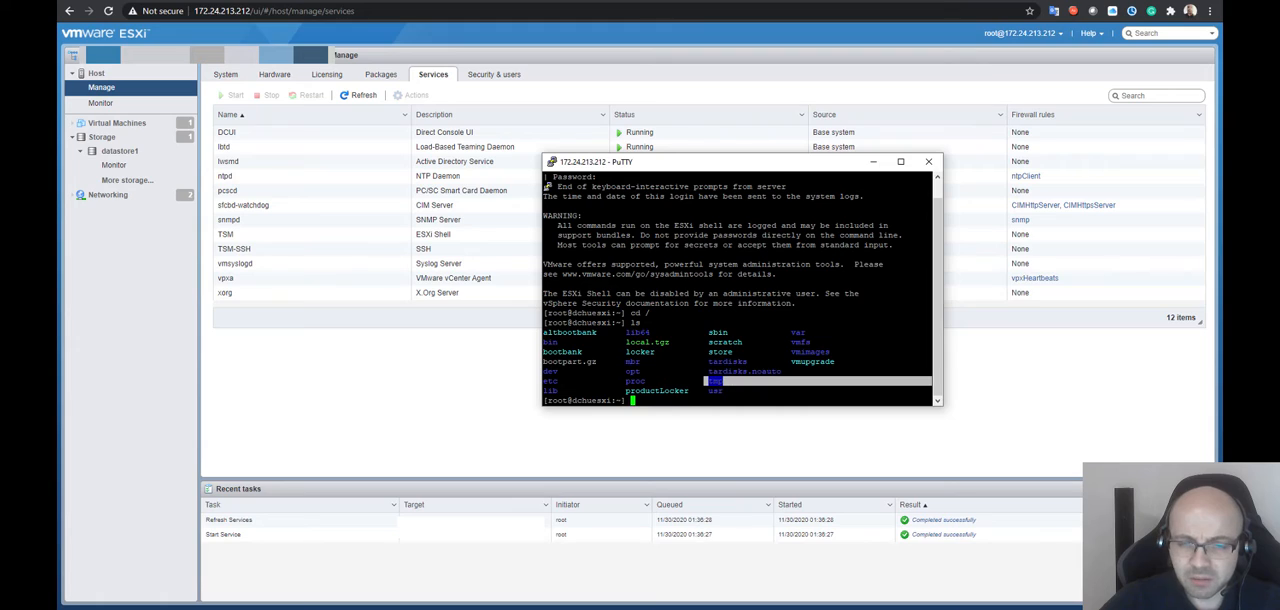
drag(623, 391, 649, 391)
drag(628, 371, 706, 371)
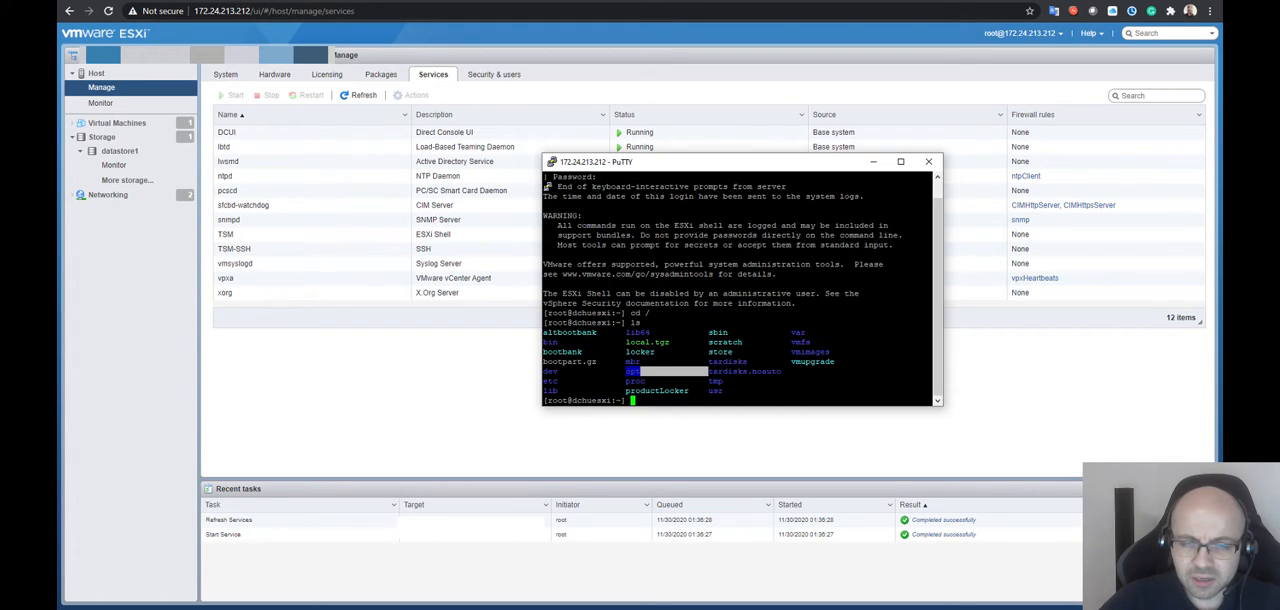
drag(563, 381, 783, 371)
double_click(728, 381)
triple_click(808, 333)
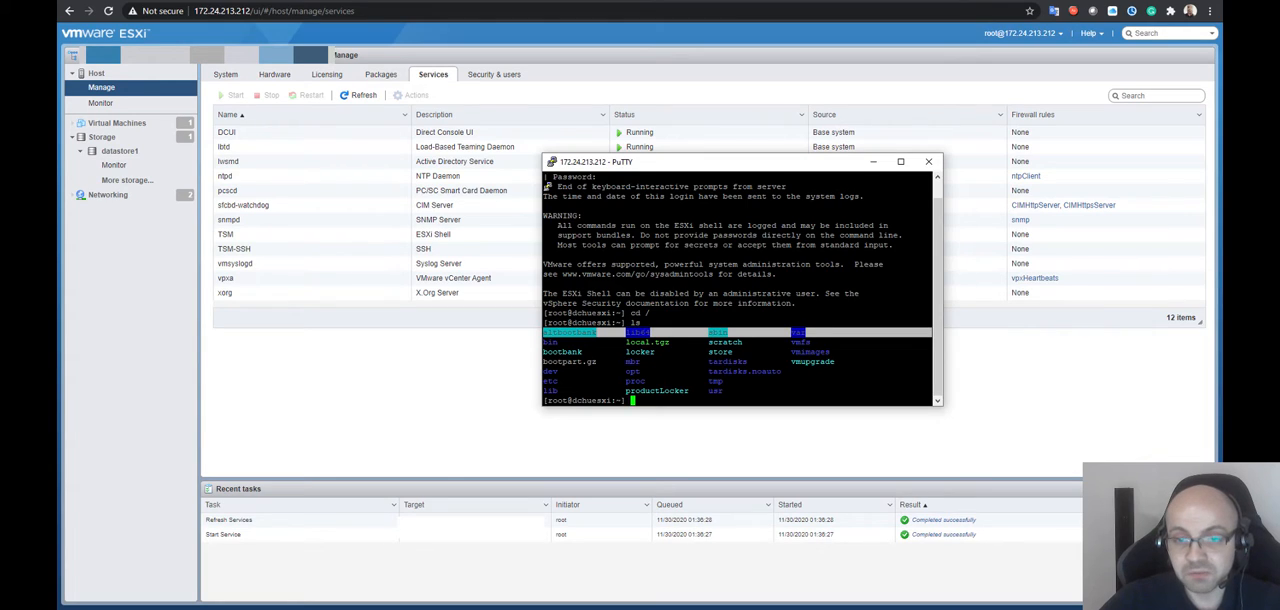
click(808, 335)
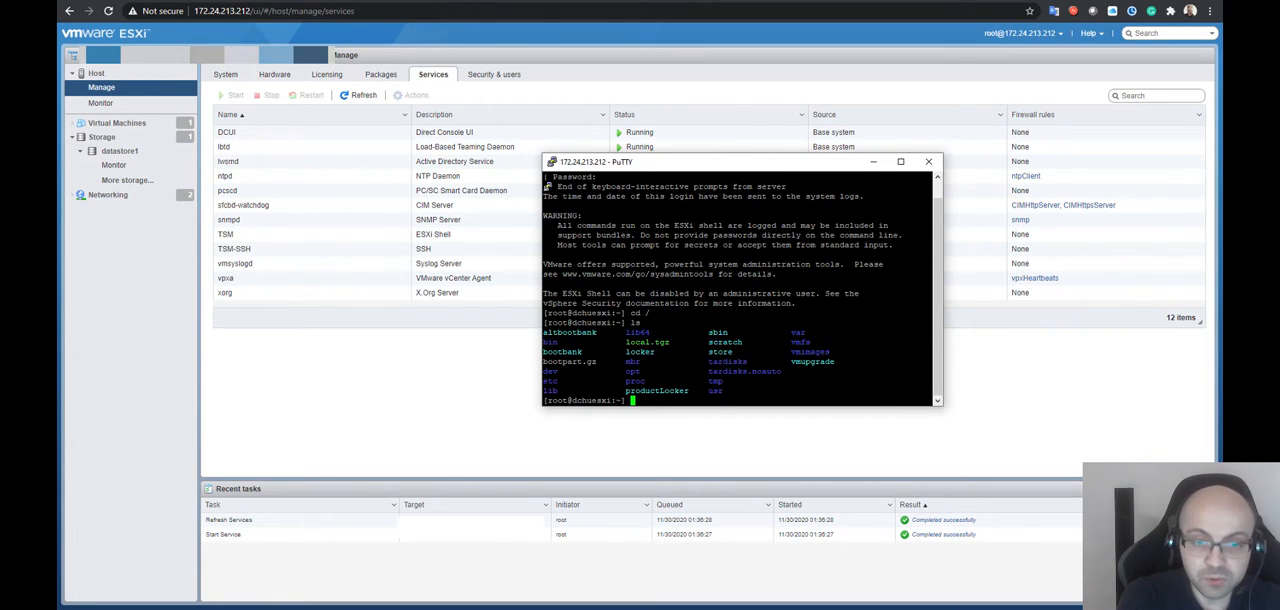
Change to the /var/log directory and list its log files with ls
text(cd /var/l)
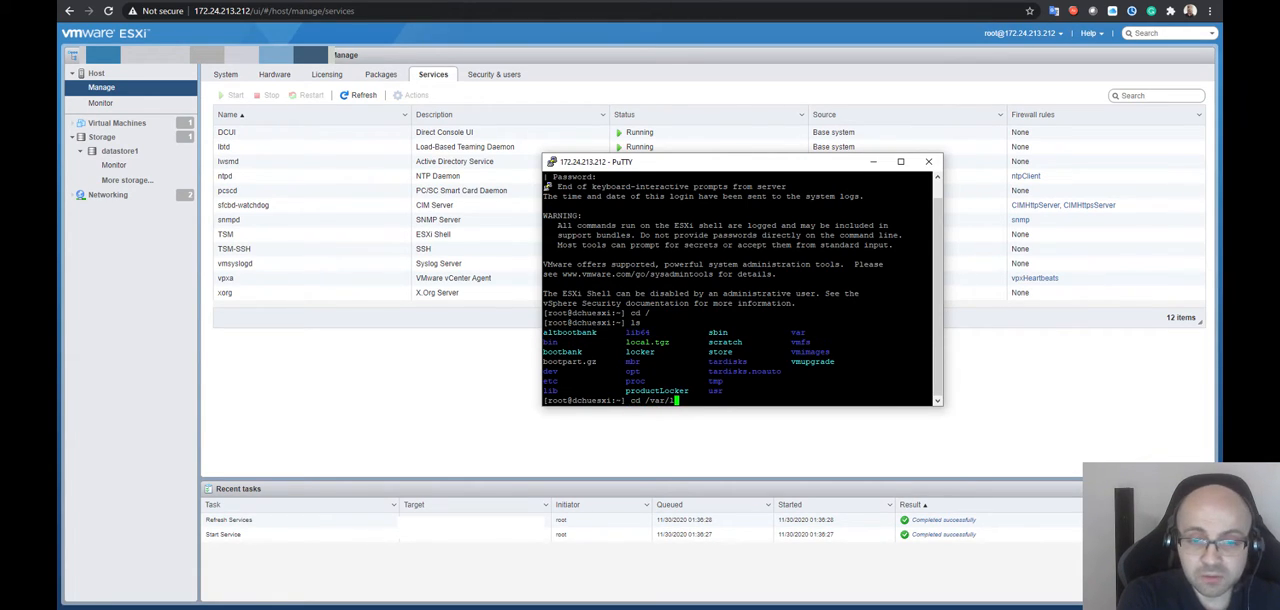
text(og)
key(Return)
text(ls)
key(Return)
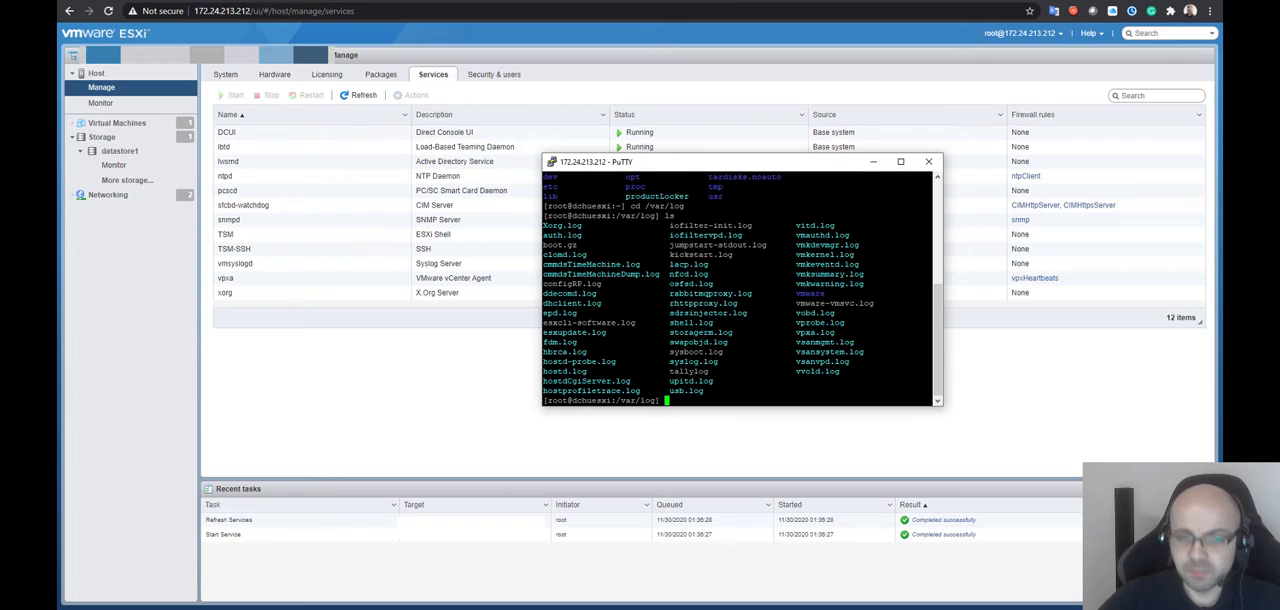
drag(588, 371, 538, 371)
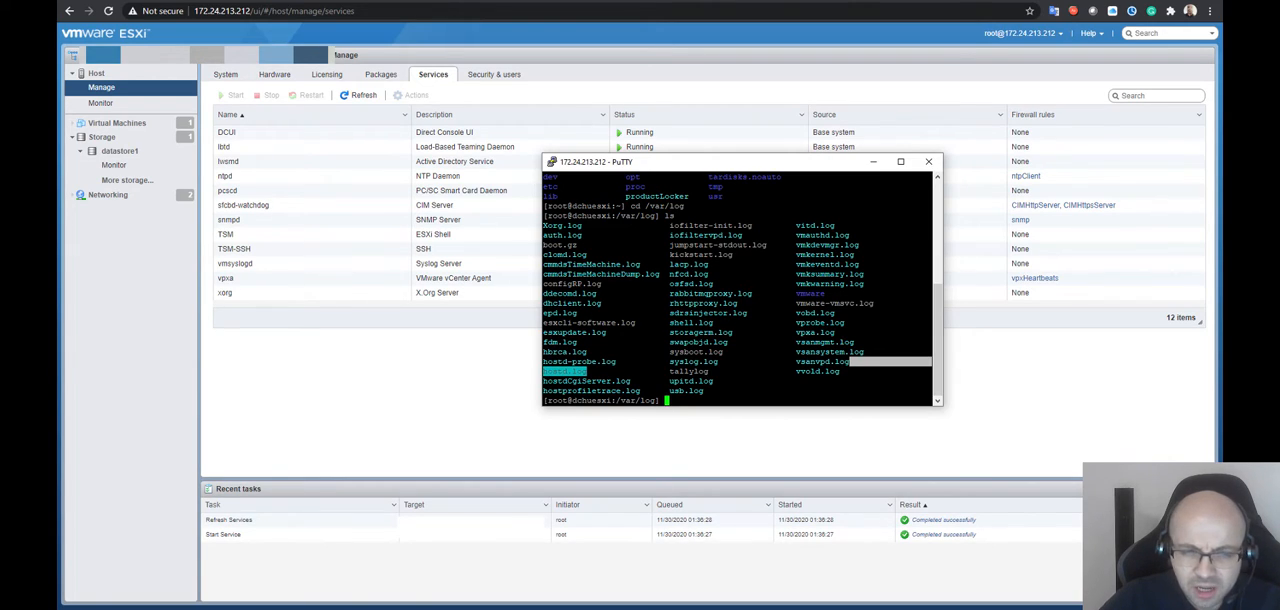
text(cat ,ess)
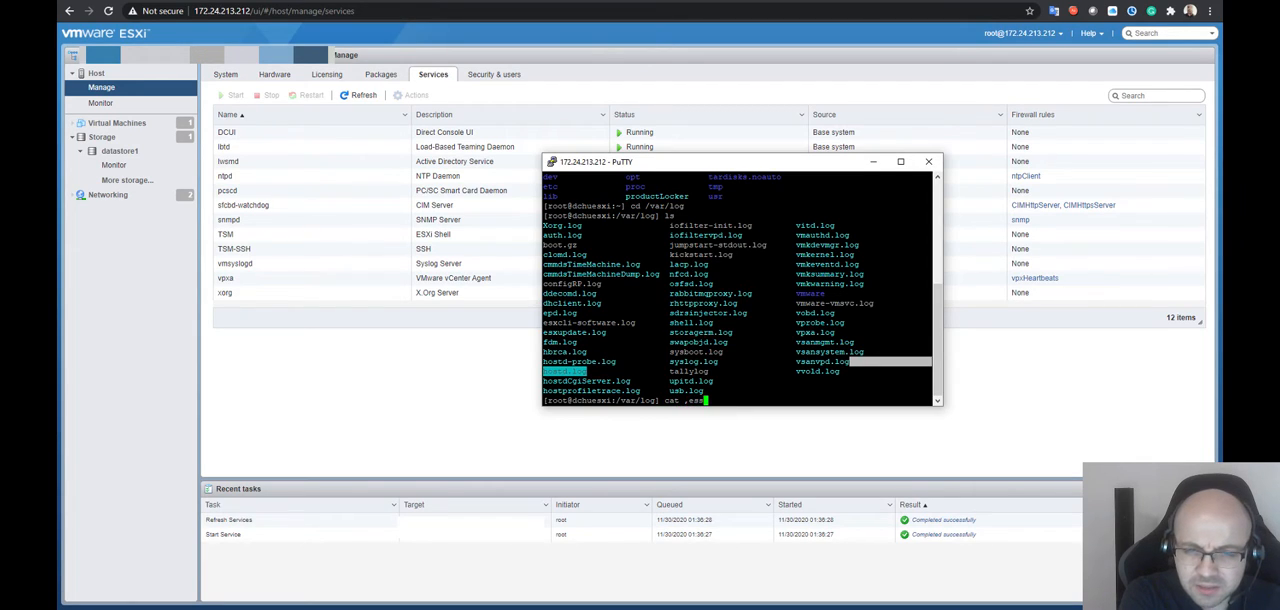
key(BackSpace)
key(BackSpace)
key(BackSpace)
key(BackSpace)
text(mes)
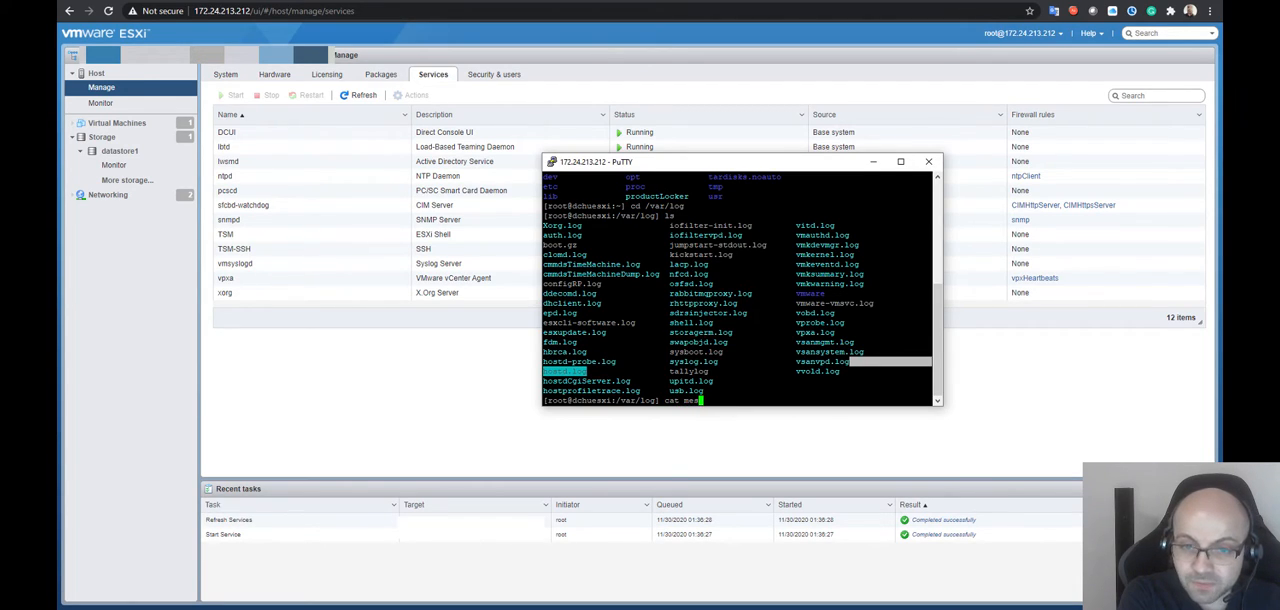
key(BackSpace)
key(BackSpace)
key(BackSpace)
key(BackSpace)
key(BackSpace)
key(BackSpace)
key(BackSpace)
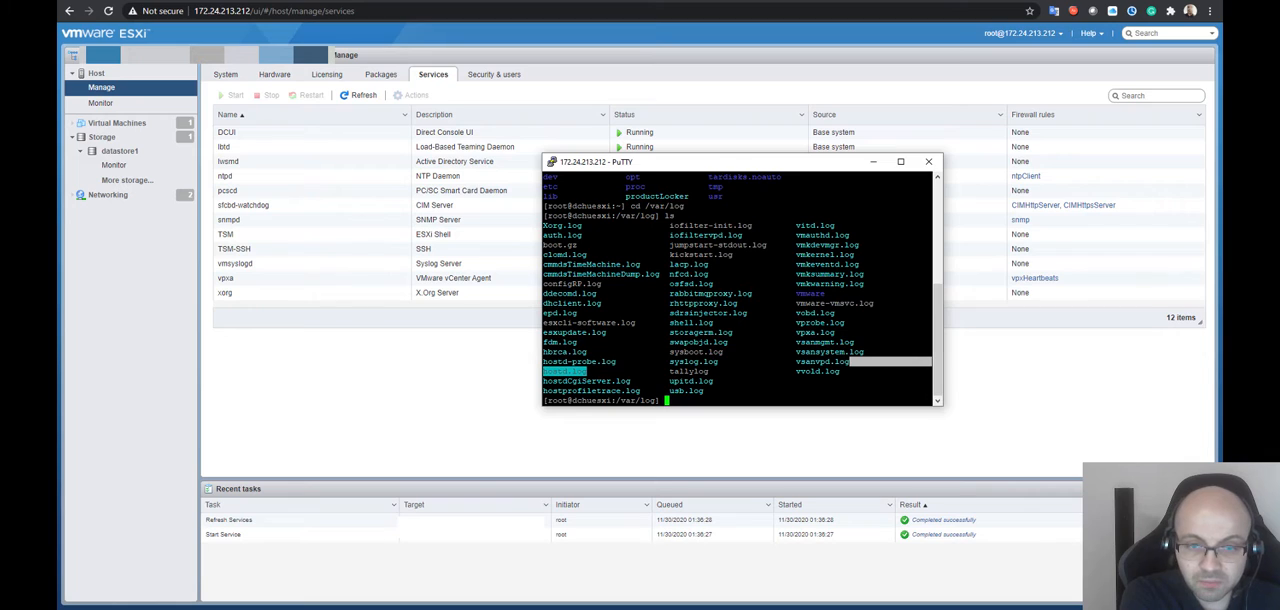
Print hostd.log with cat and look through its entries
text(cat host)
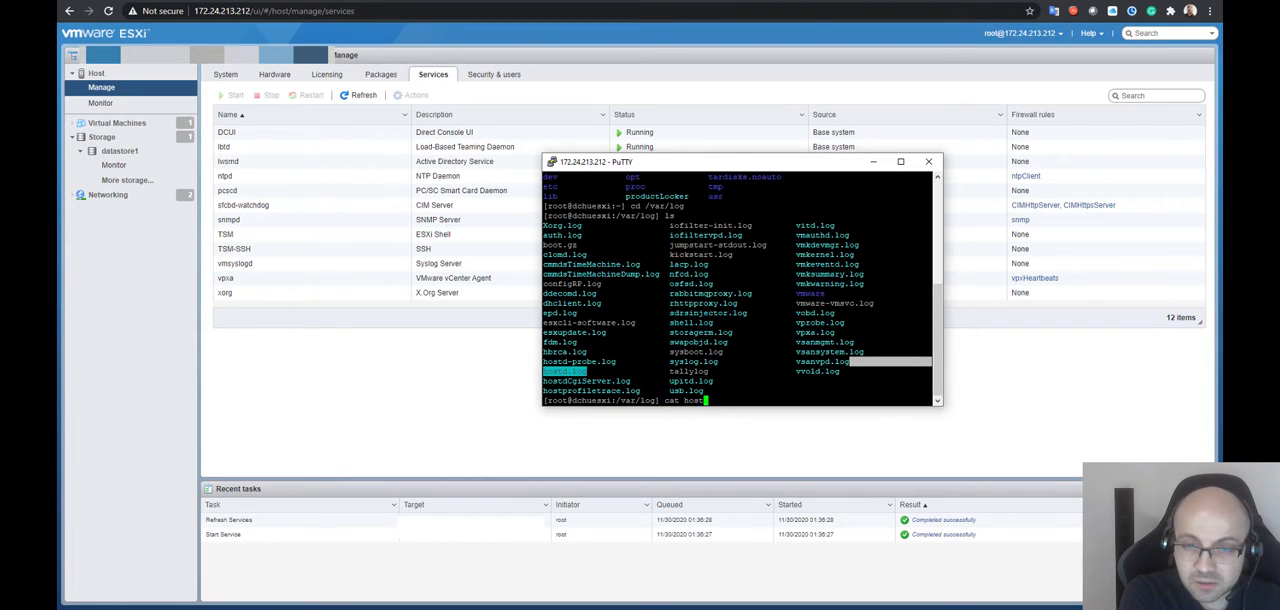
text(d.log)
key(Return)
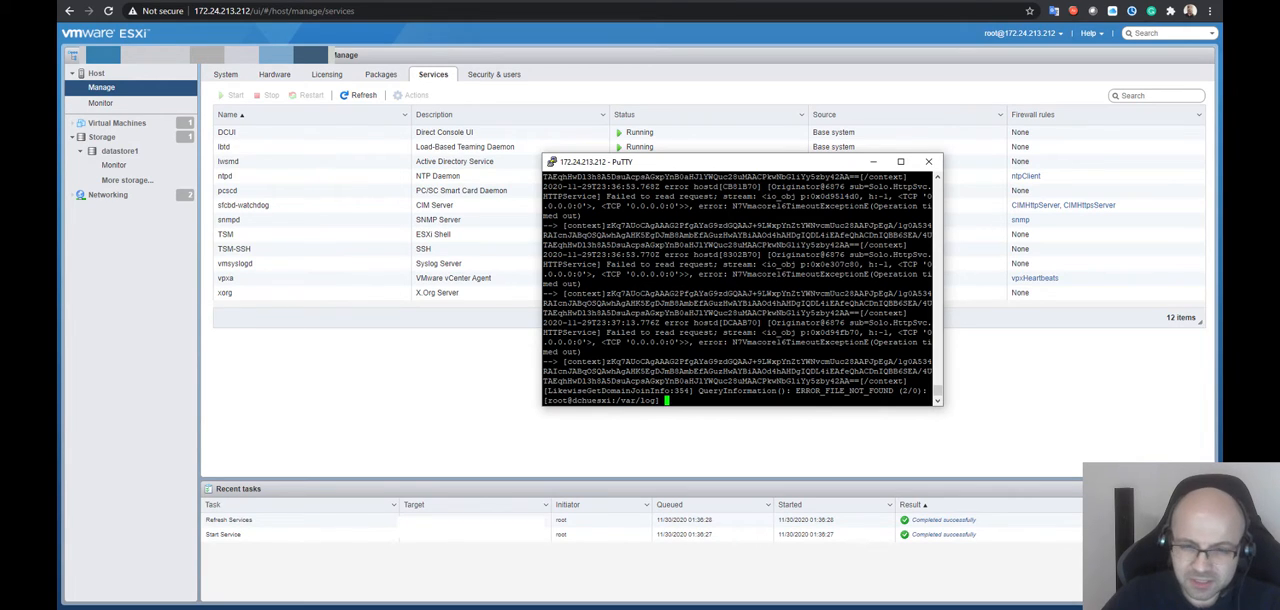
mouse_move(895, 391)
mouse_down()
mouse_move(848, 381)
mouse_move(895, 391)
mouse_up()
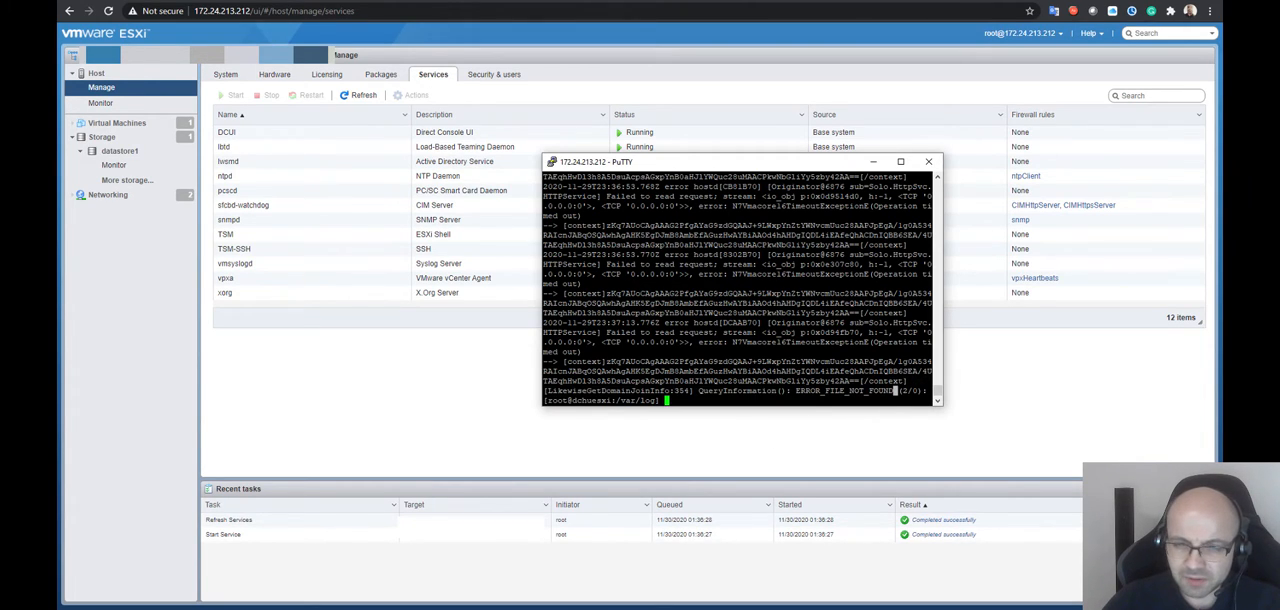
scroll(740, 290, up, 10)
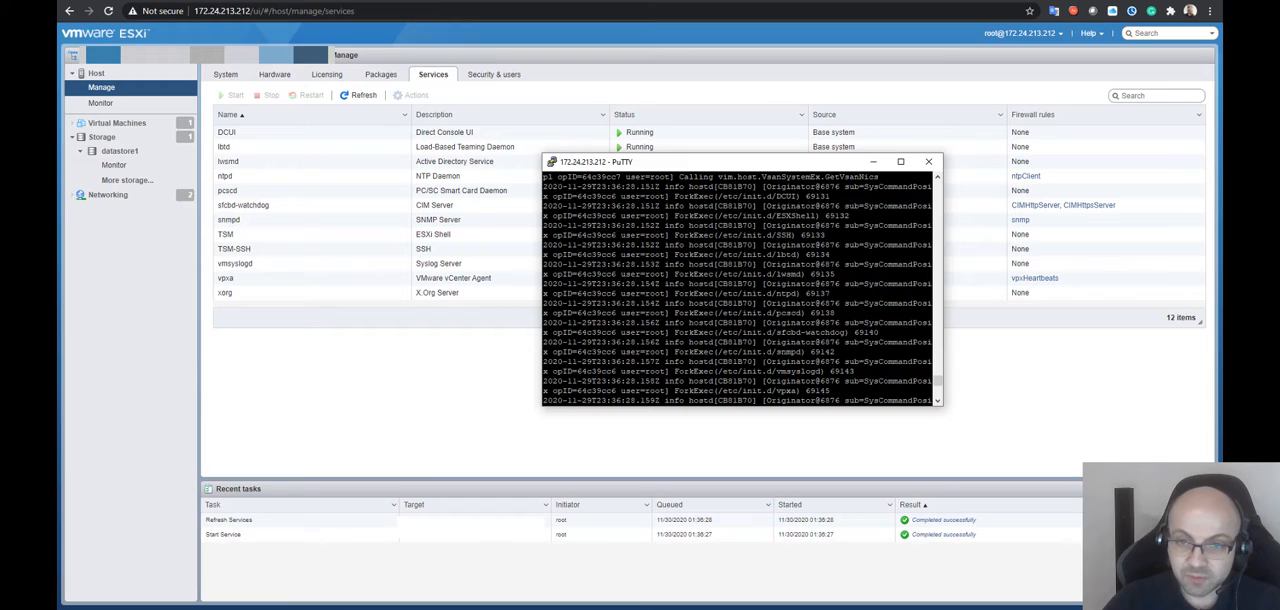
scroll(740, 290, down, 4)
scroll(740, 290, down, 5)
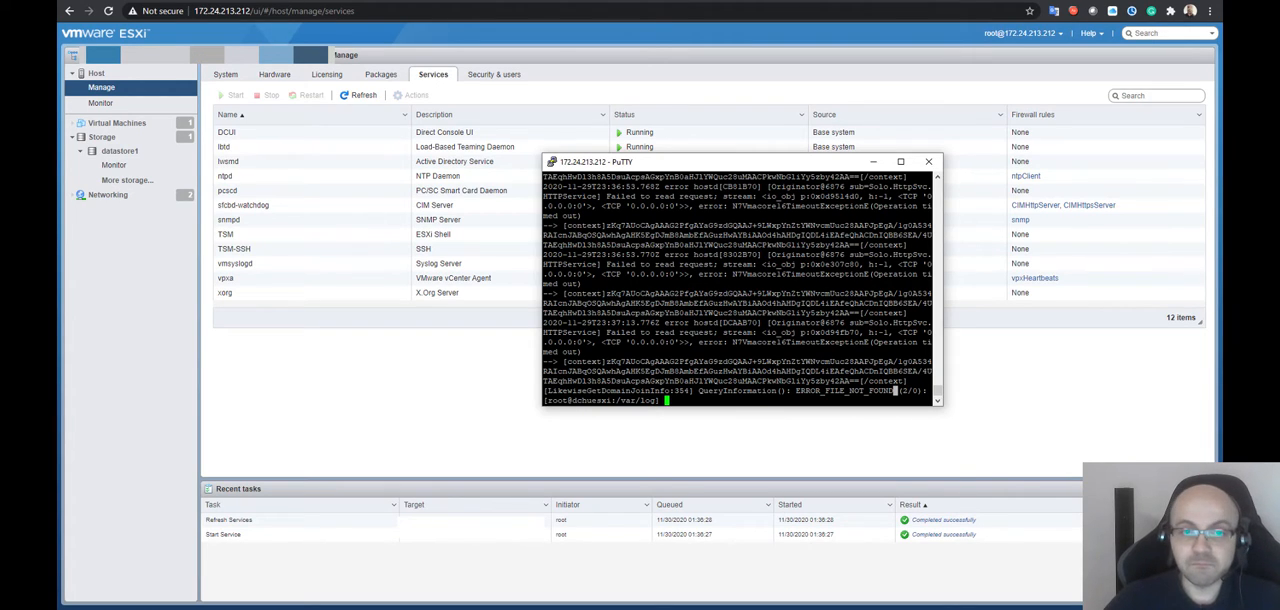
Close the PuTTY session to the ESXi host and confirm ending the connection
drag(662, 162, 686, 194)
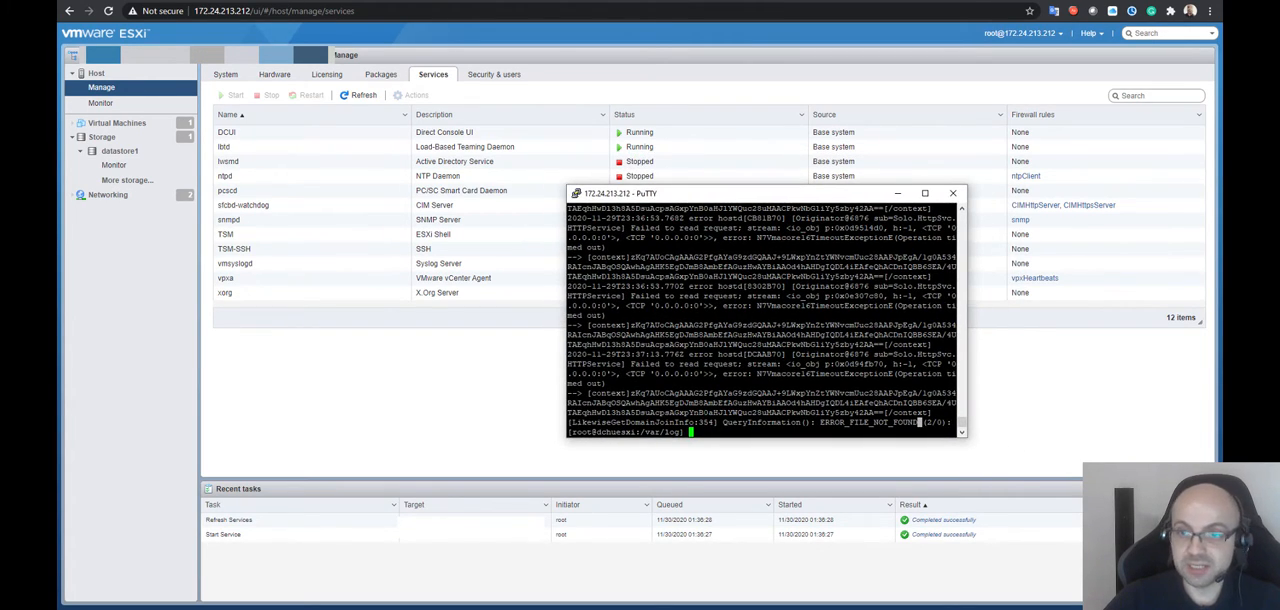
click(953, 194)
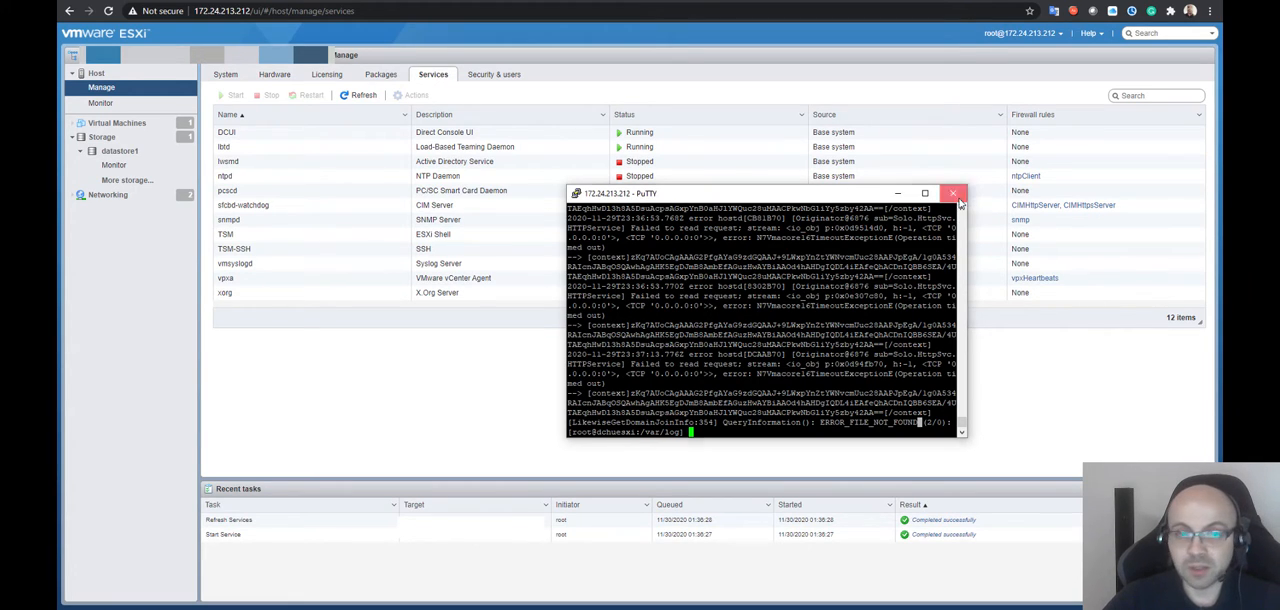
click(658, 344)
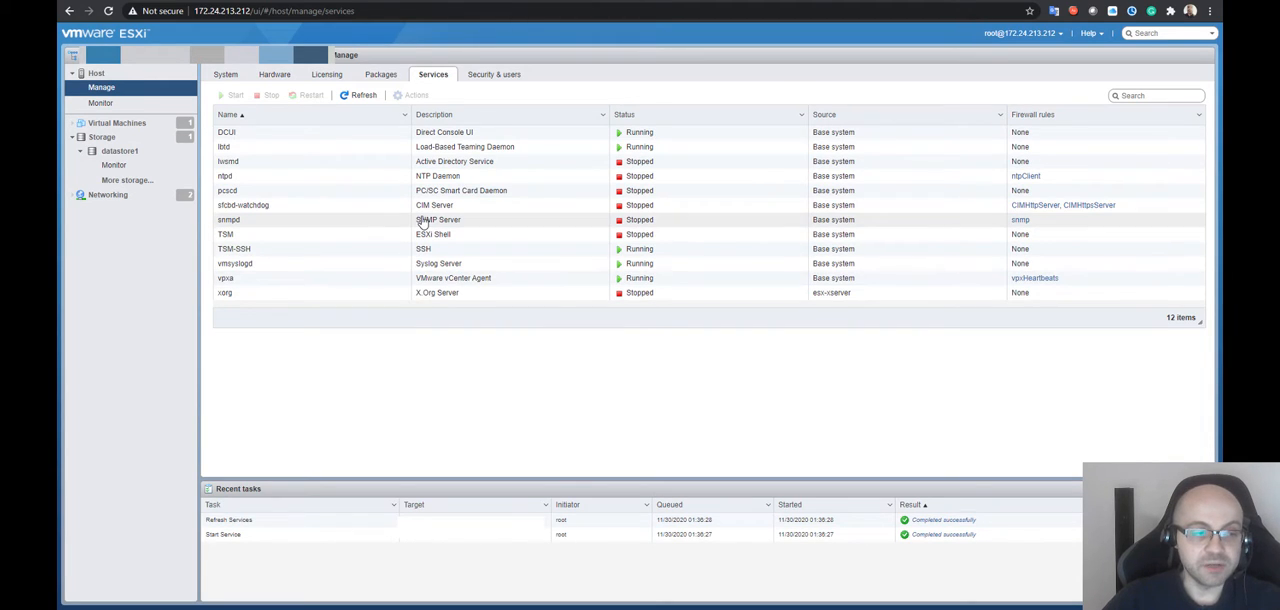
Display the host's virtual machines again and select TestVM to view its details
click(116, 123)
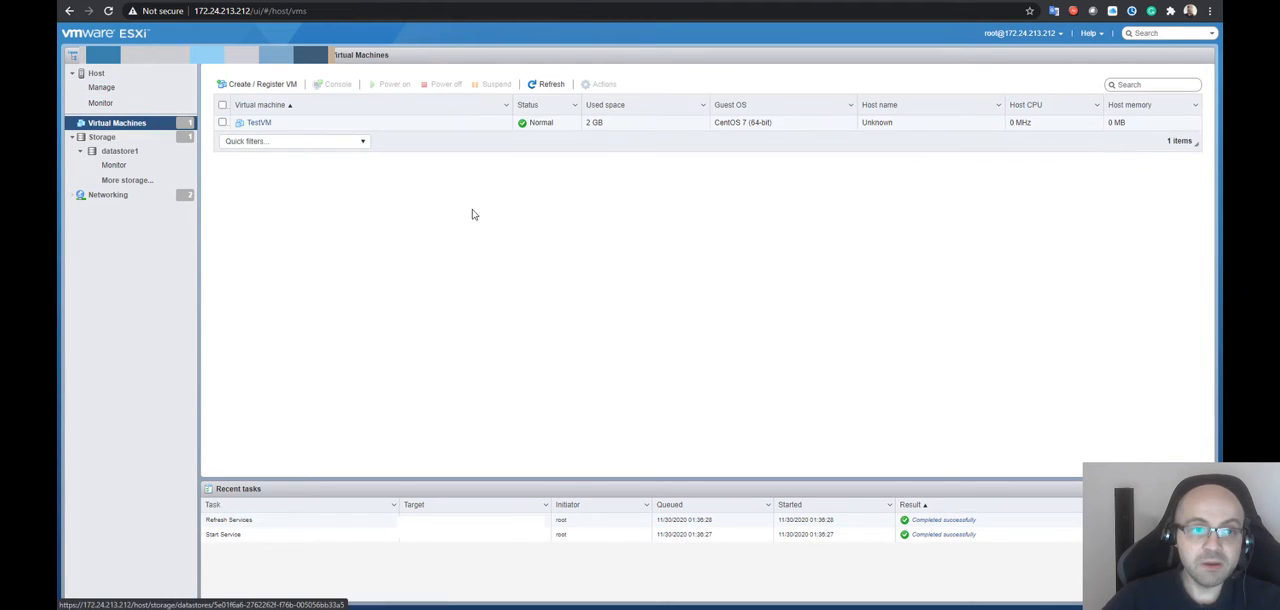
click(366, 124)
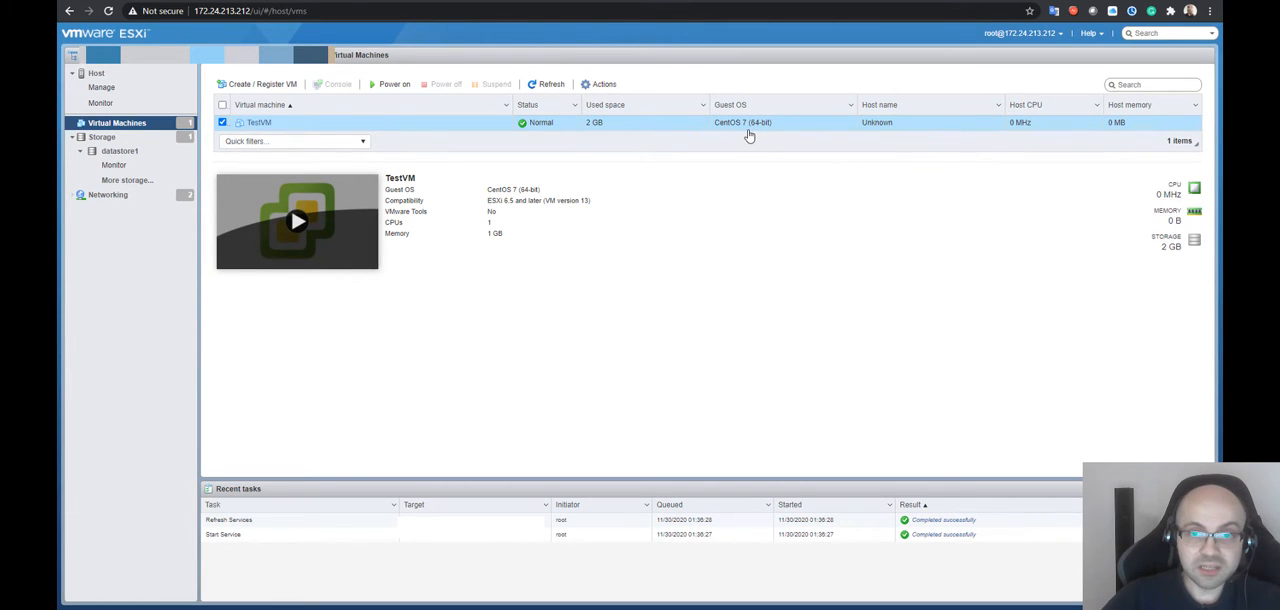
Power on TestVM and open its browser console, placing the console window clear of the virtual machine list's controls
click(392, 84)
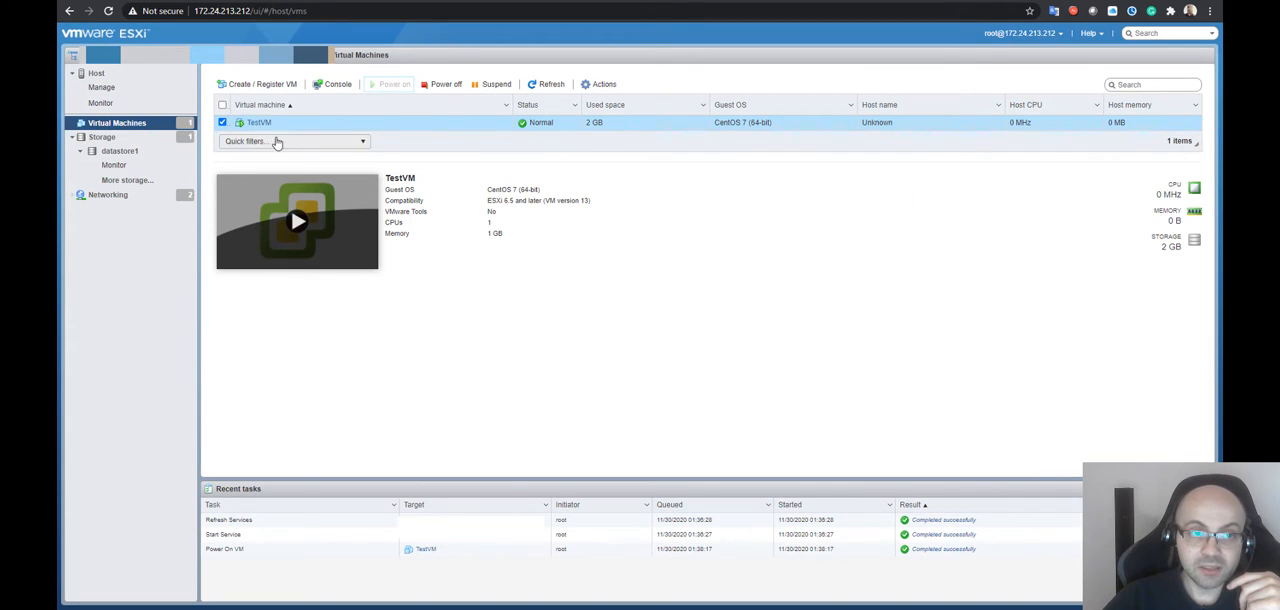
click(340, 86)
click(352, 104)
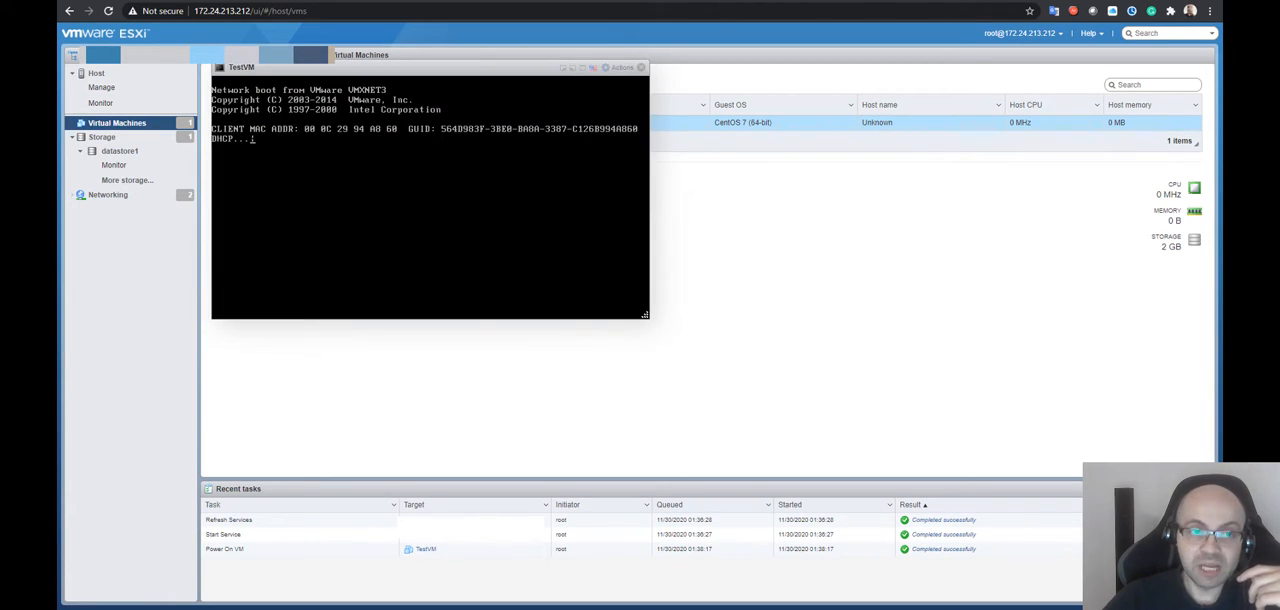
drag(305, 70, 682, 143)
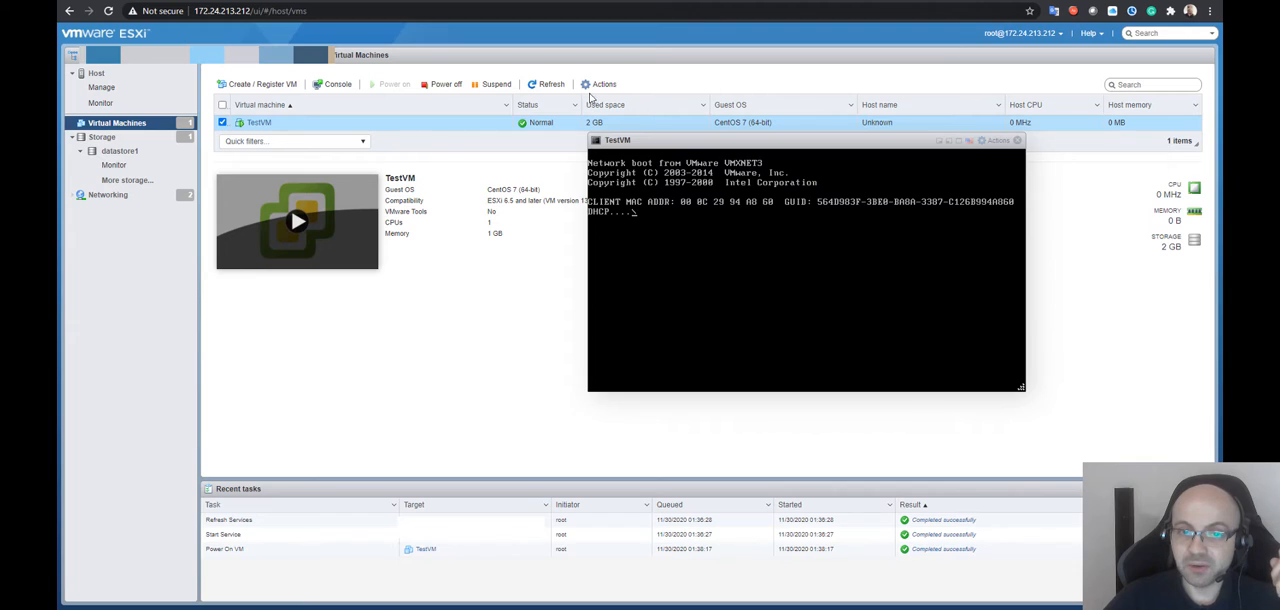
drag(648, 143, 537, 173)
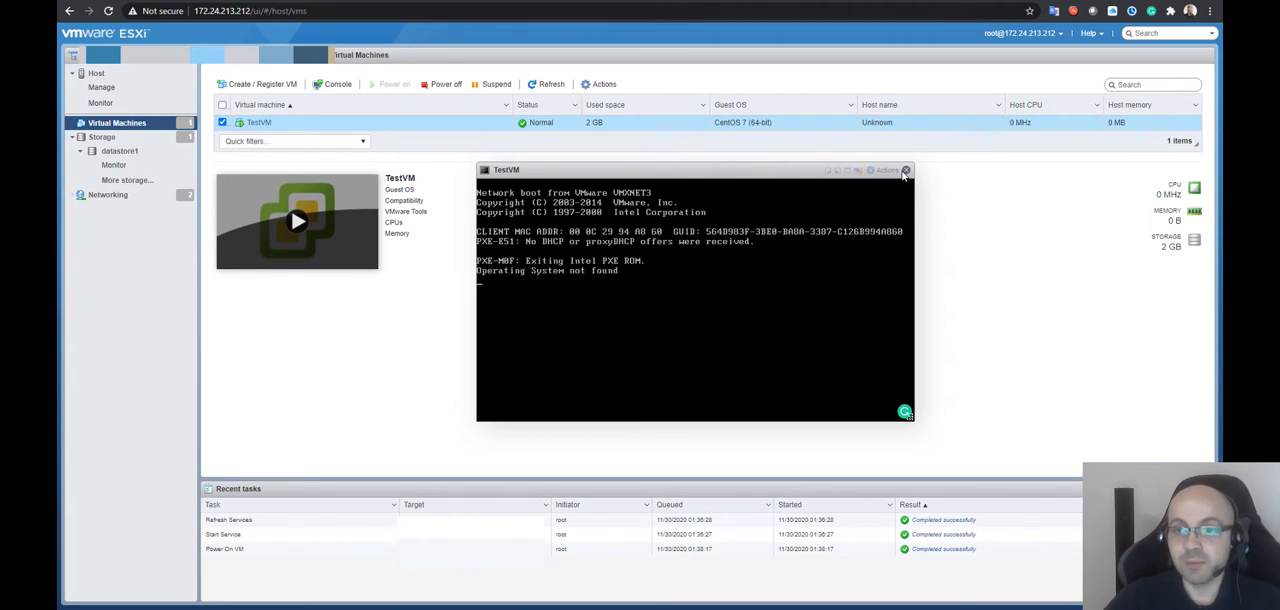
Close the TestVM console and power off the virtual machine, accepting the data loss warning
click(905, 171)
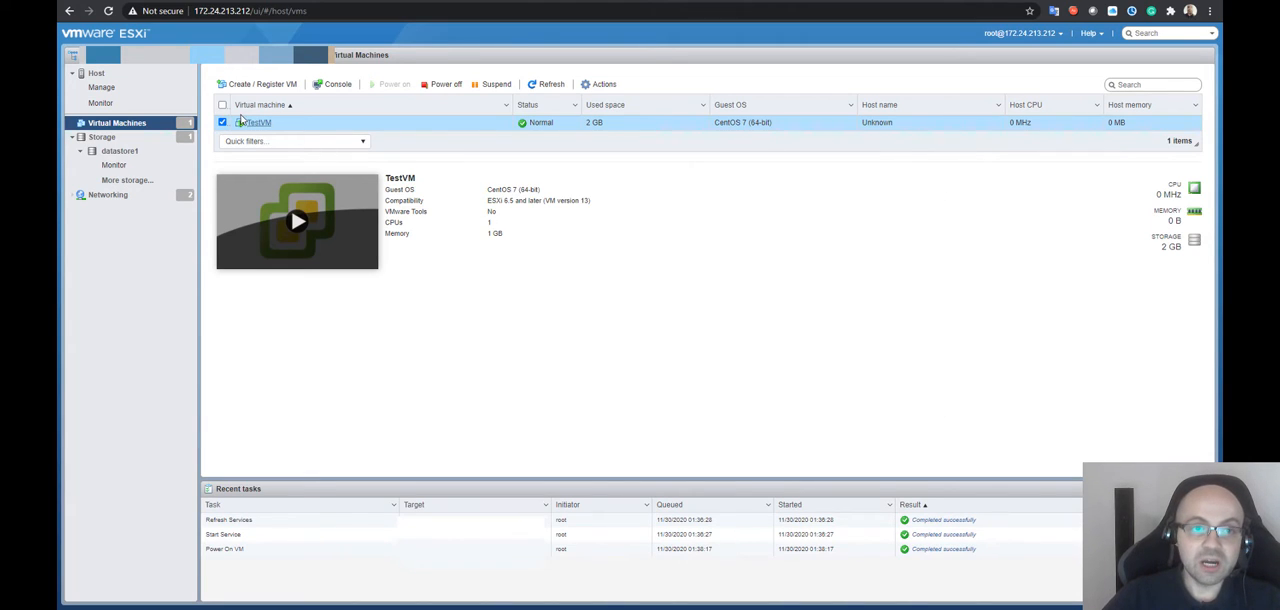
click(446, 85)
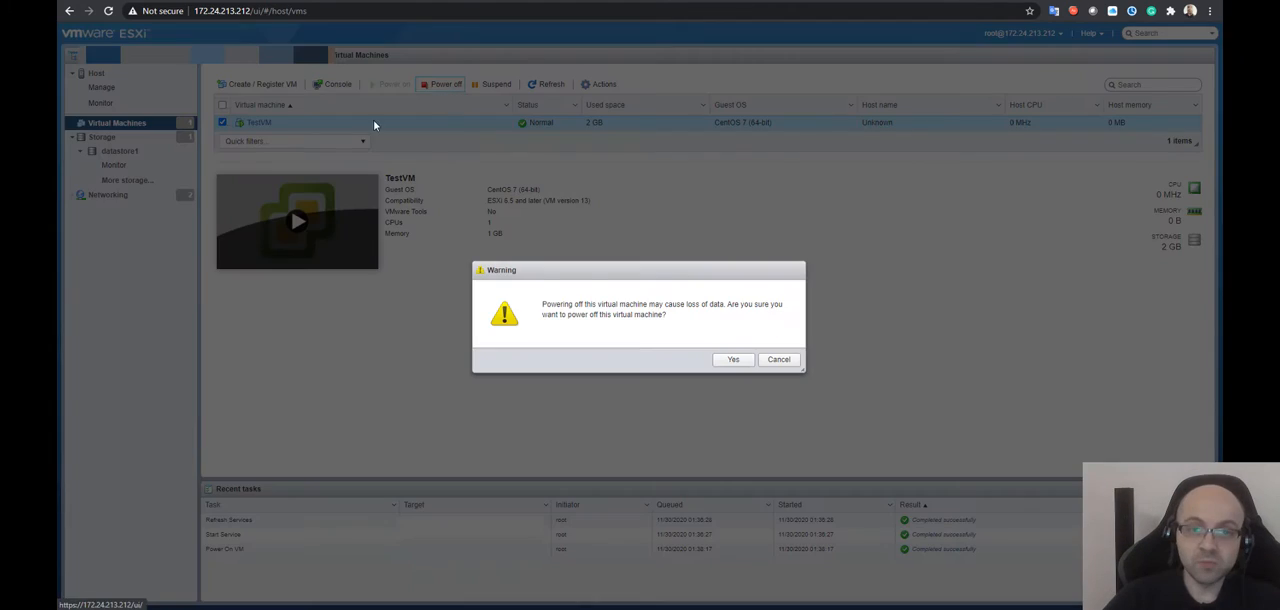
click(735, 360)
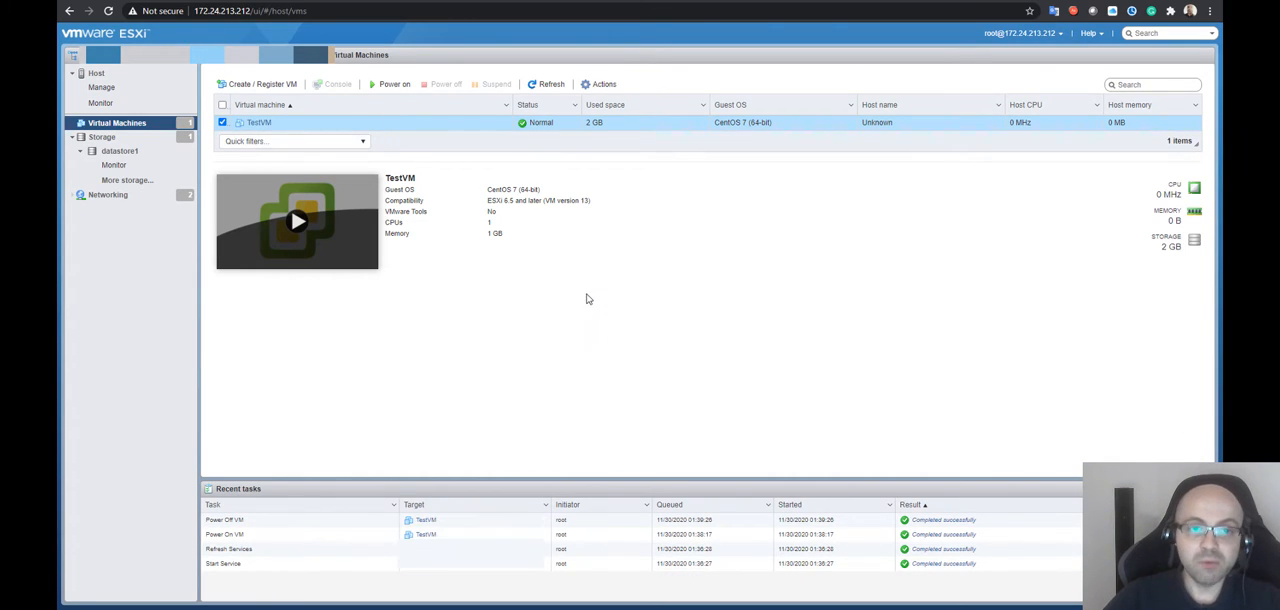
Start creating a virtual machine and compare the creation types: new machine, OVF or OVA deployment, and existing machine registration
click(244, 91)
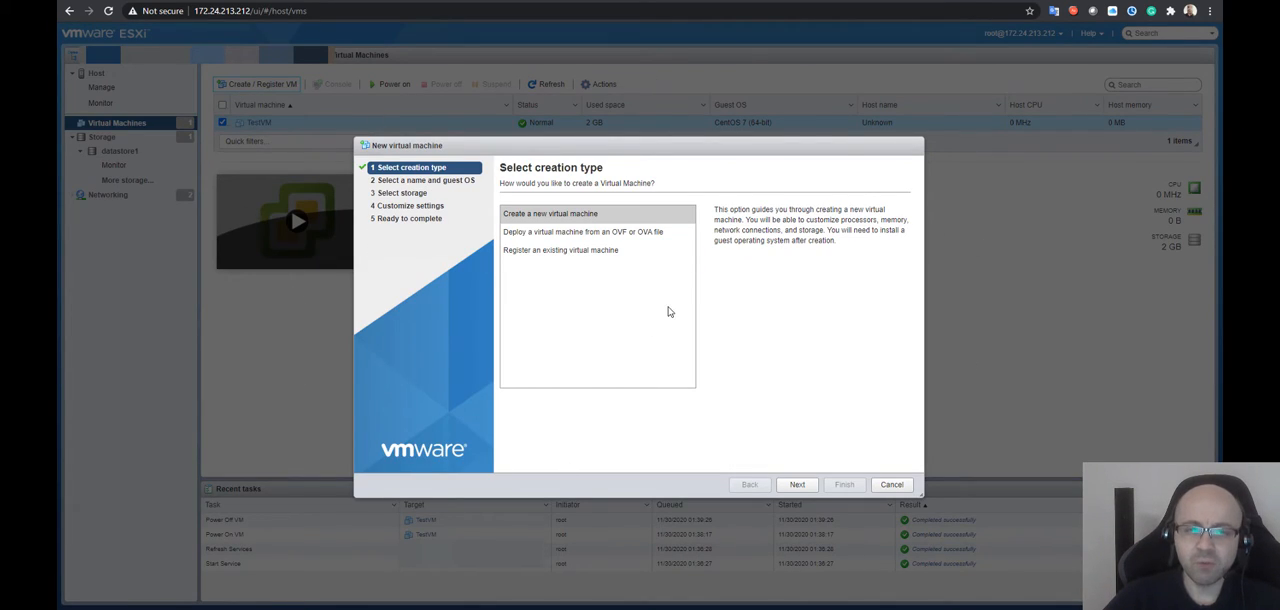
click(622, 233)
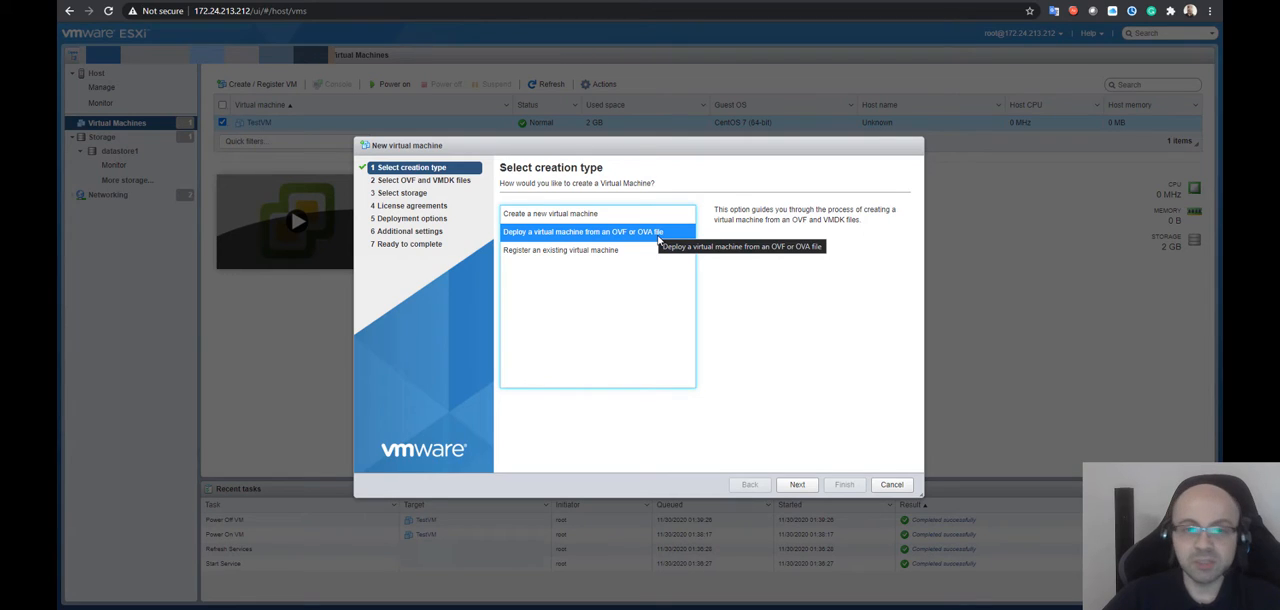
click(581, 258)
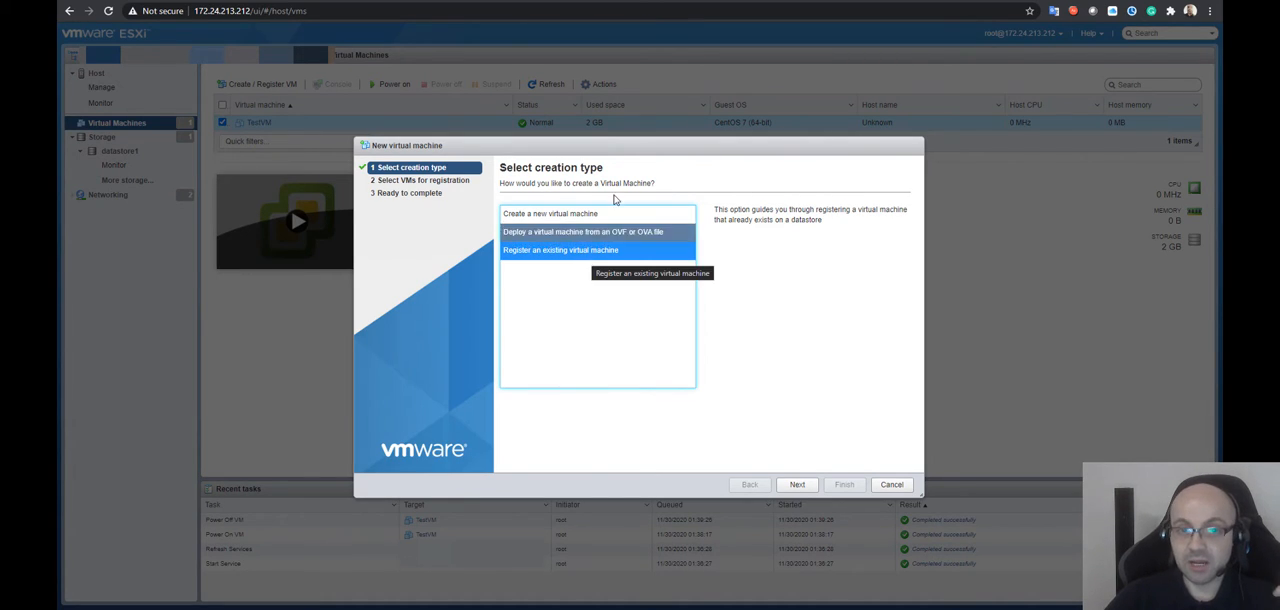
click(614, 214)
click(588, 251)
click(585, 214)
click(588, 250)
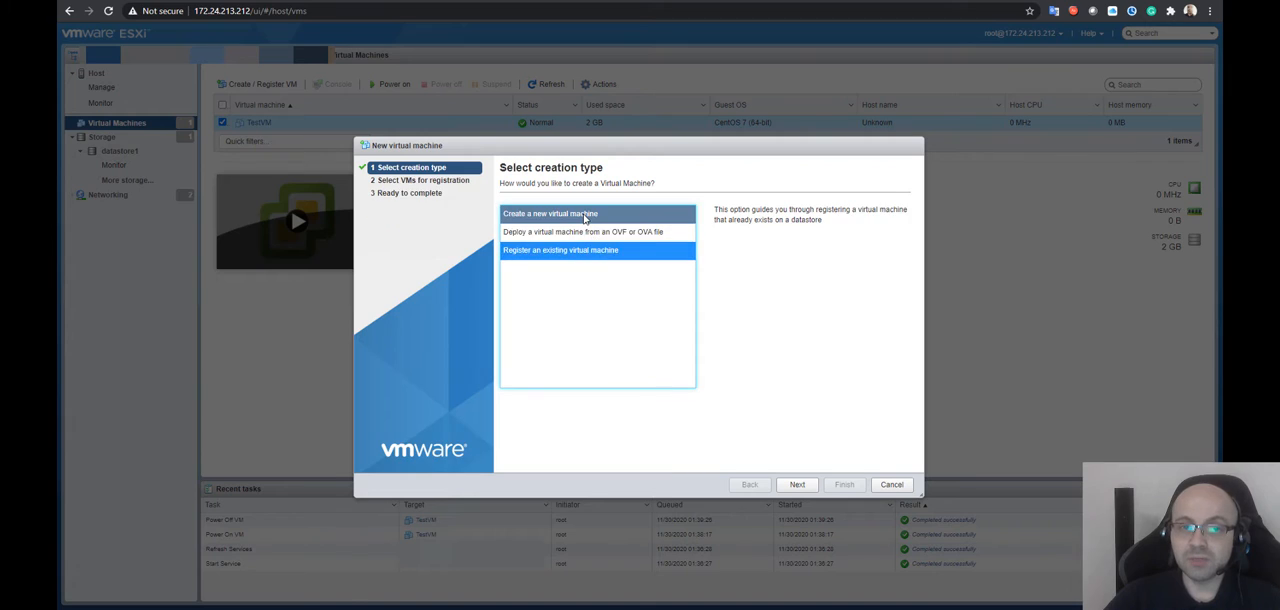
click(585, 216)
click(566, 254)
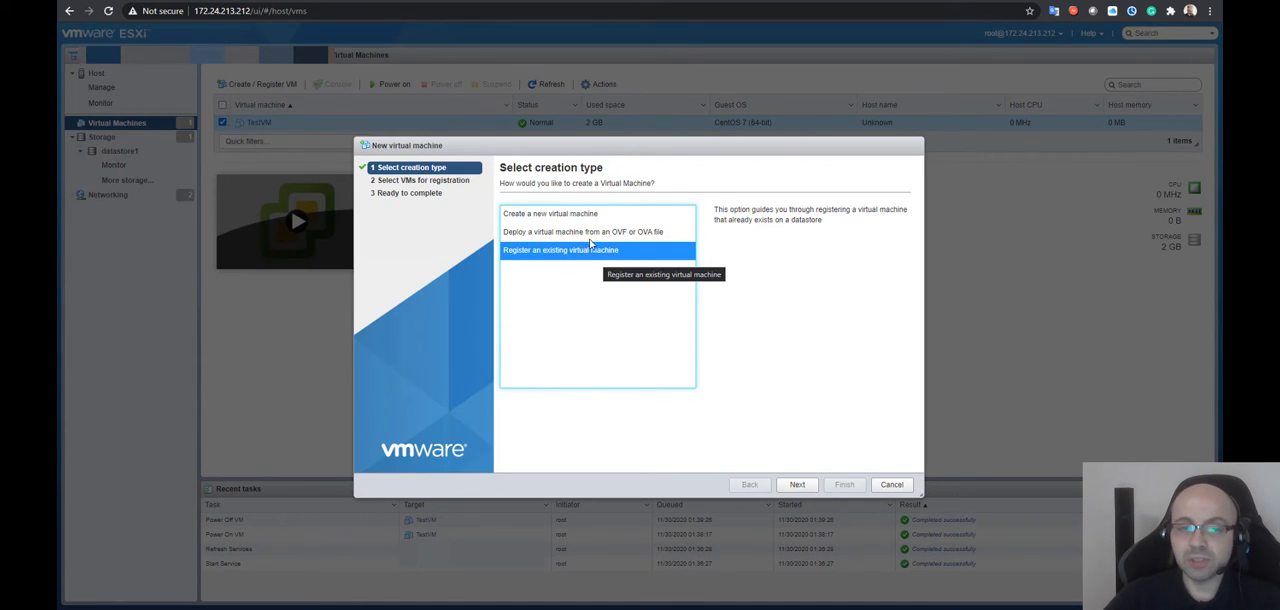
click(582, 218)
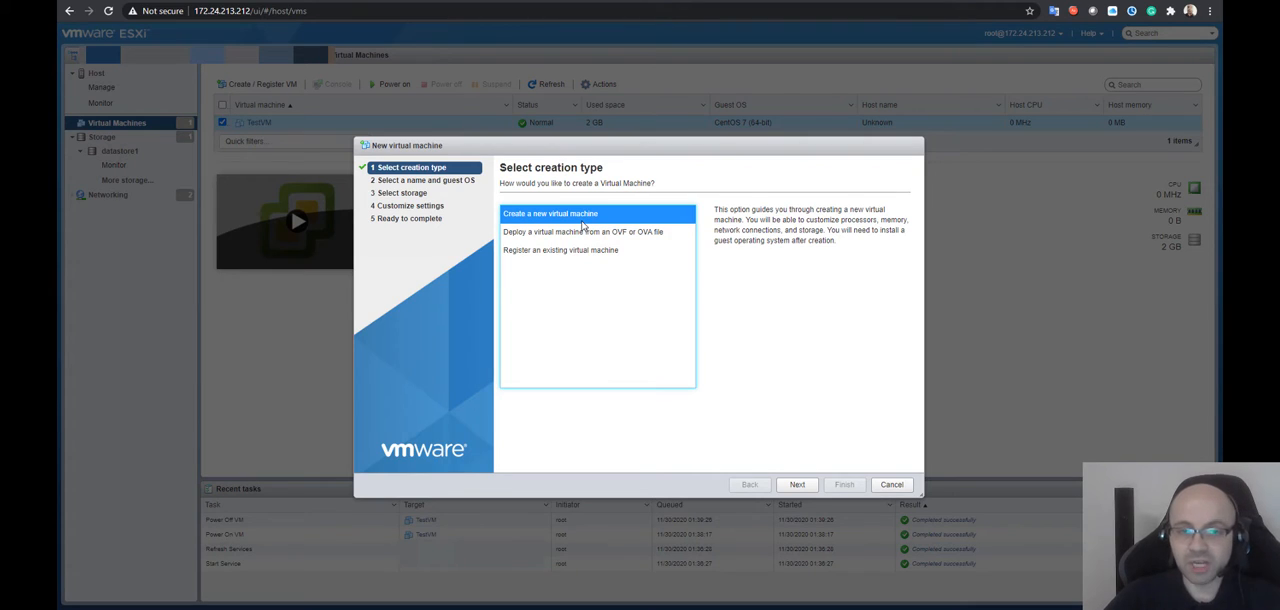
click(569, 254)
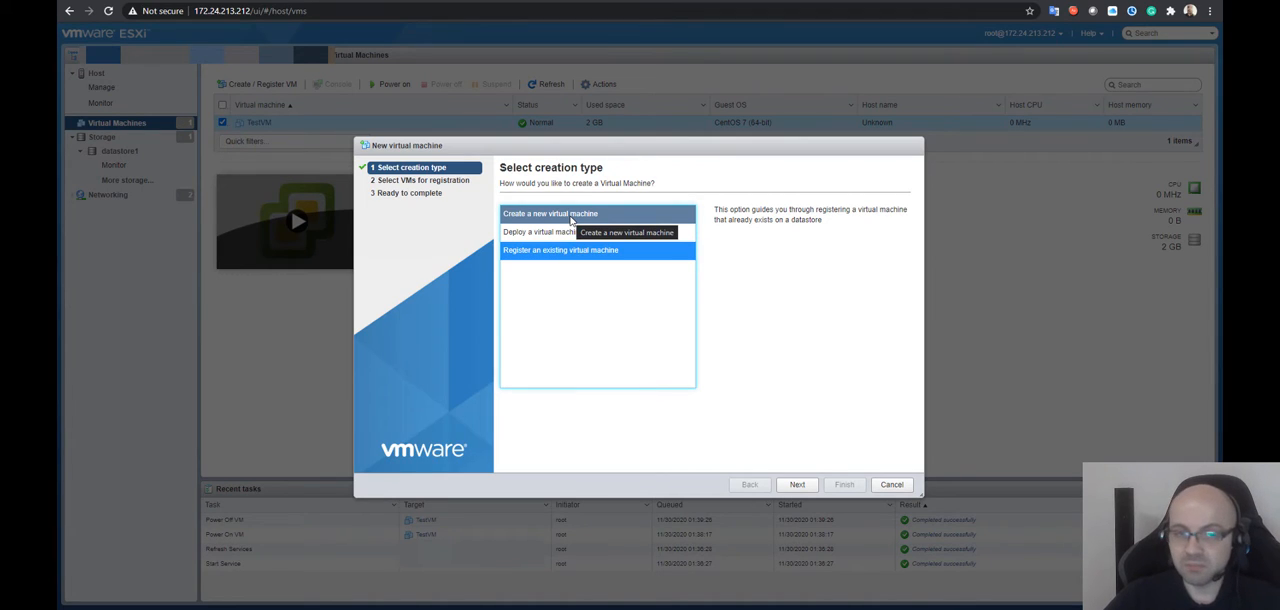
click(622, 232)
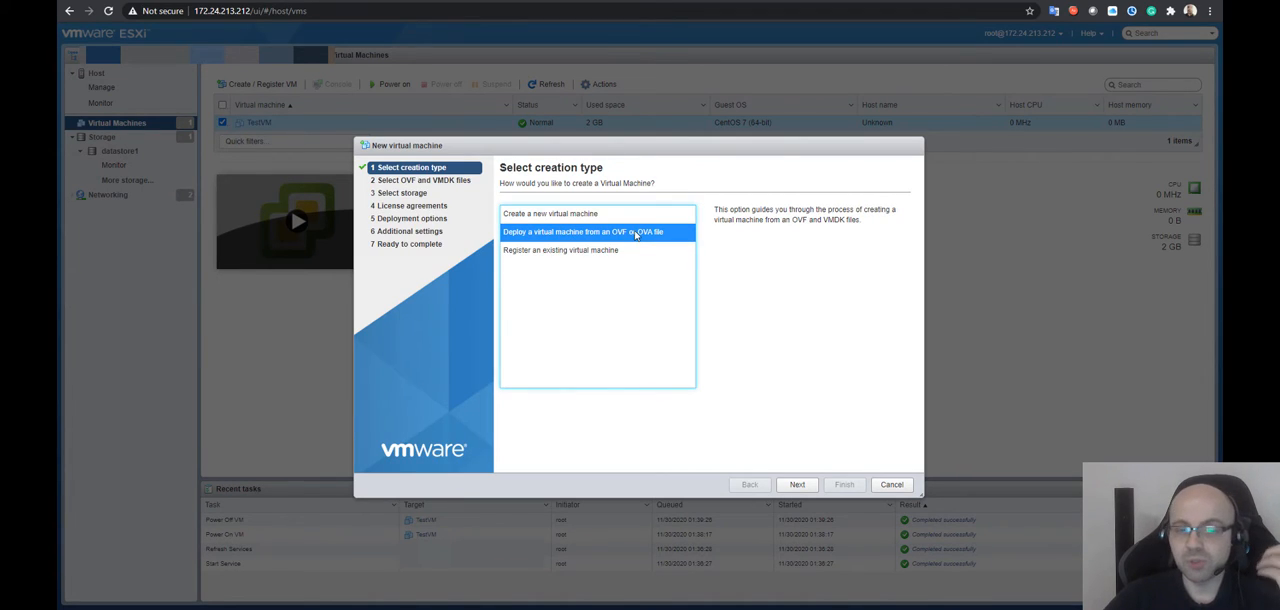
click(630, 250)
click(590, 215)
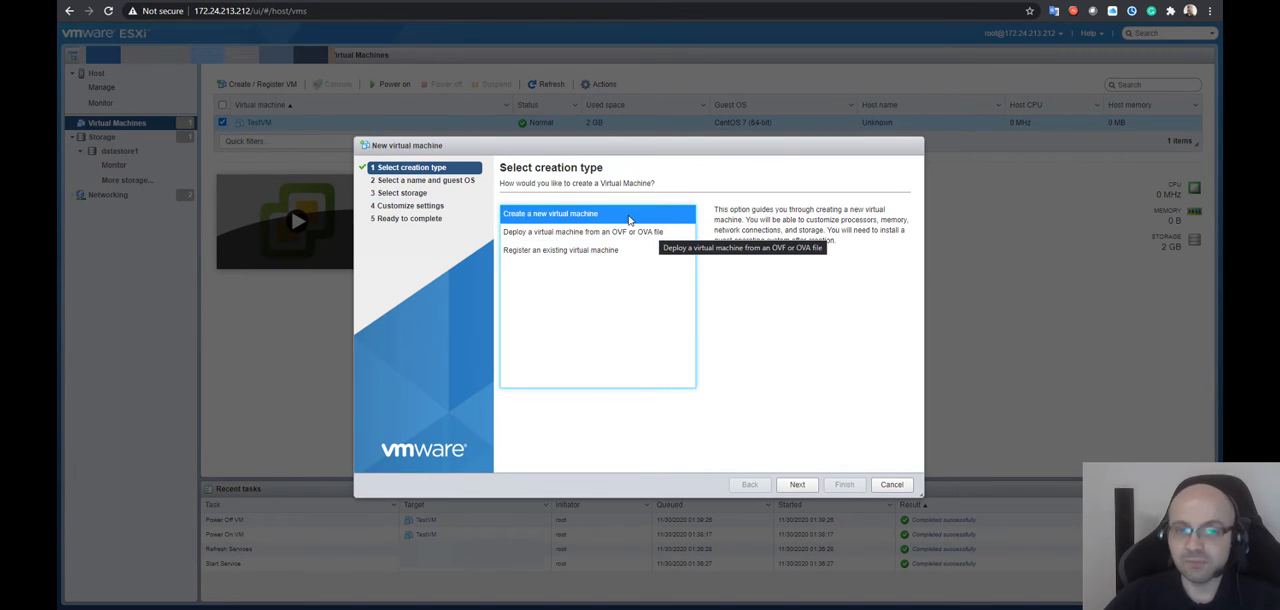
click(638, 232)
Choose to create a new virtual machine and name it VideoTest
click(621, 216)
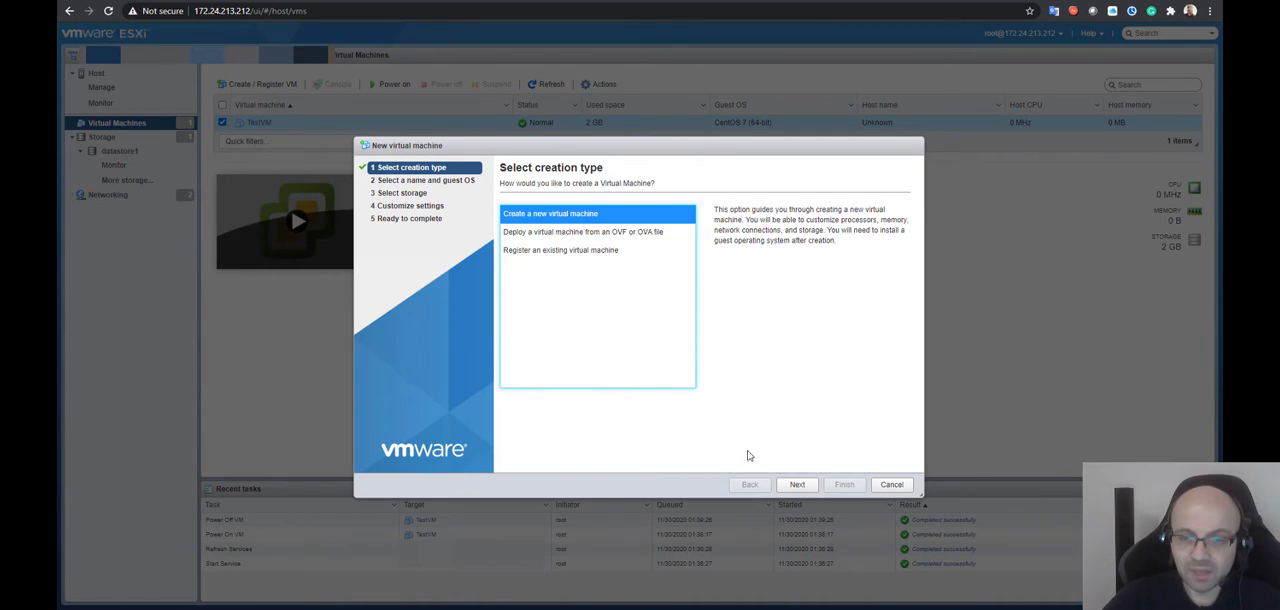
click(795, 485)
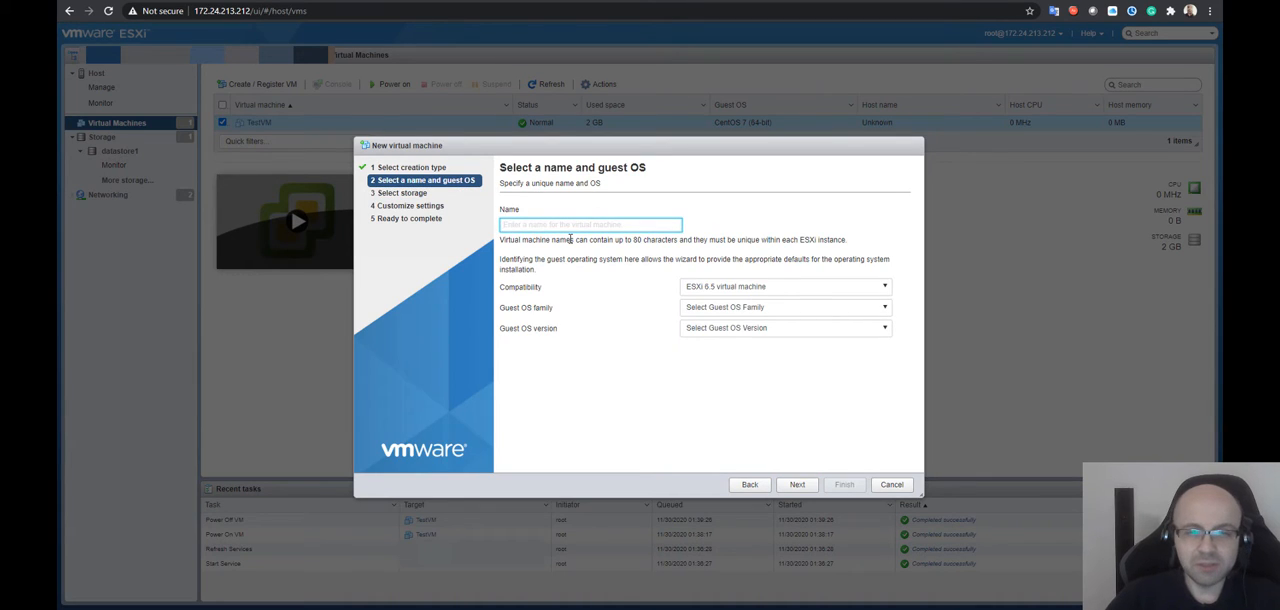
text(VideoTest)
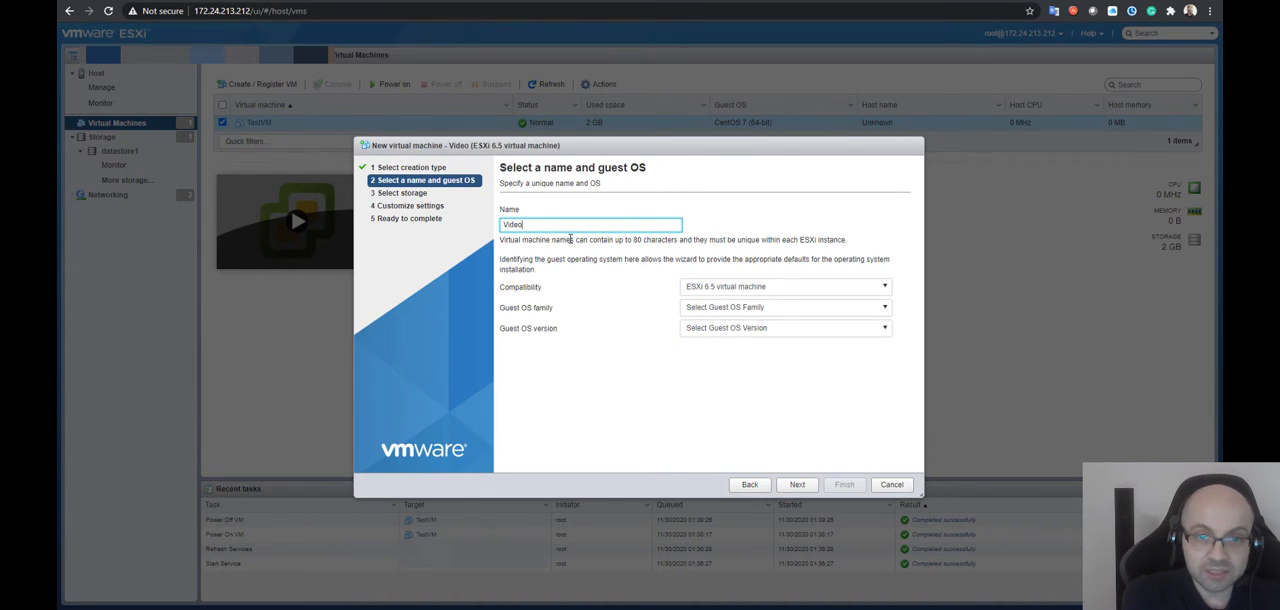
Set compatibility to ESXi 6.5 virtual machine, guest OS family to Windows and version to Microsoft MS-DOS, and continue to storage selection
click(764, 288)
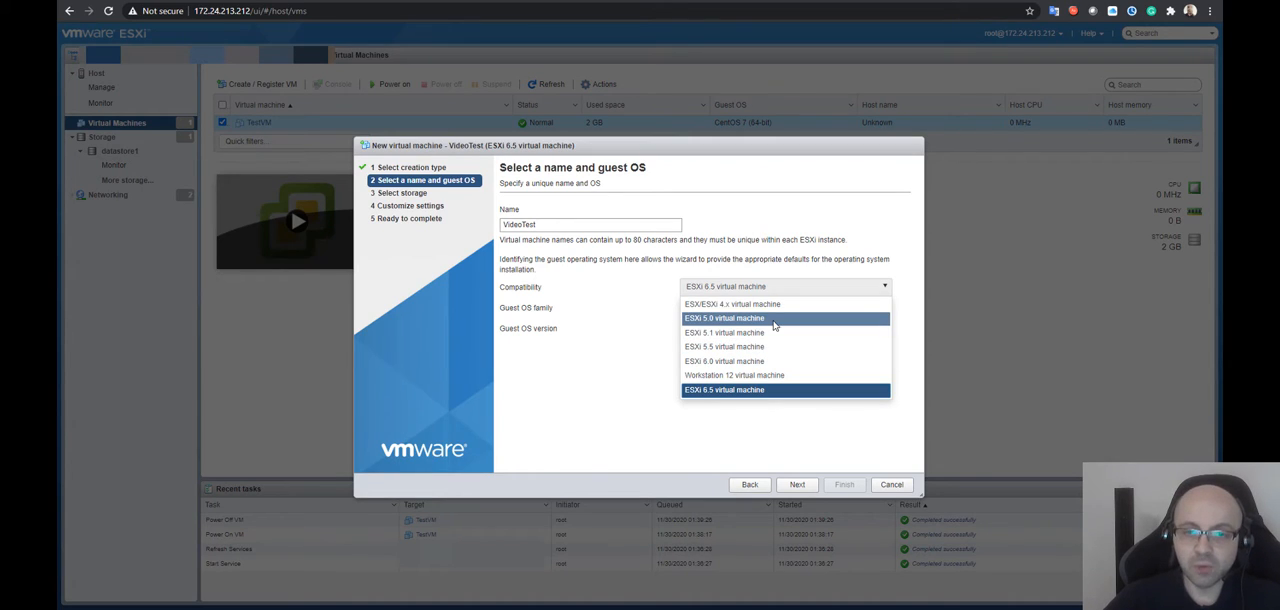
click(719, 390)
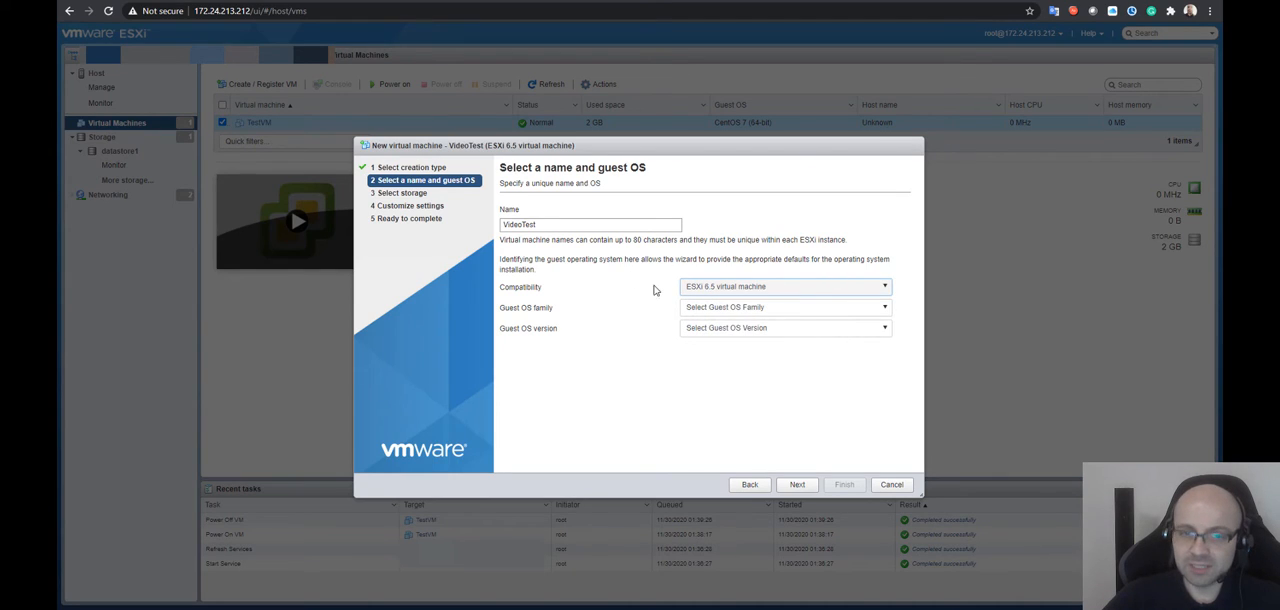
click(757, 311)
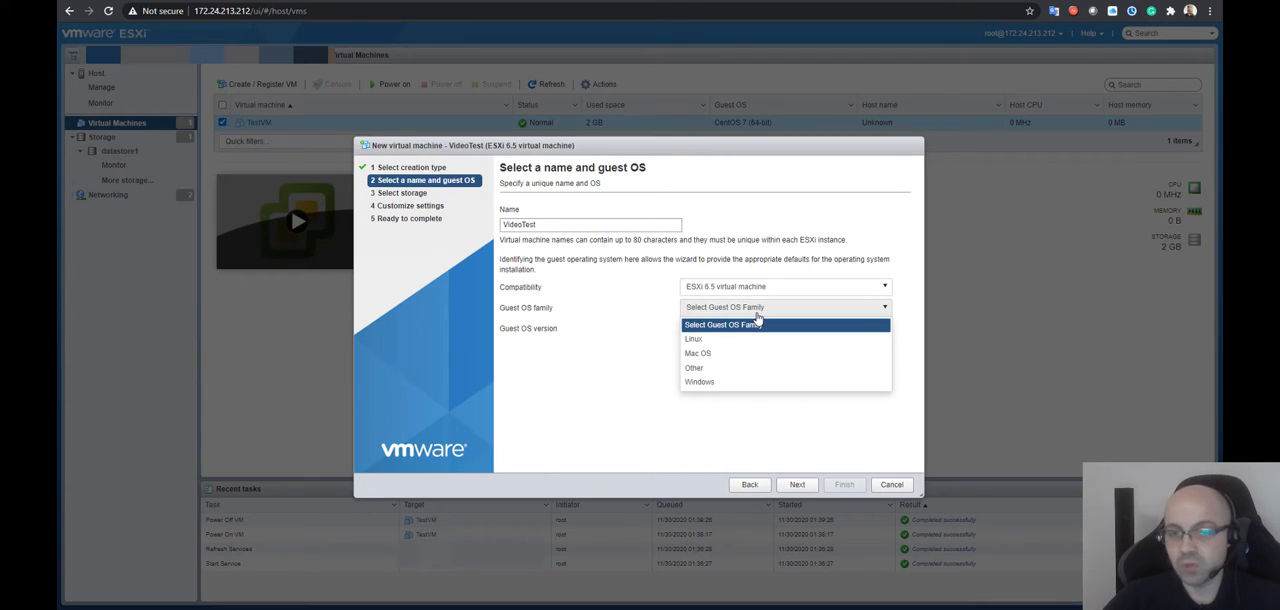
click(703, 384)
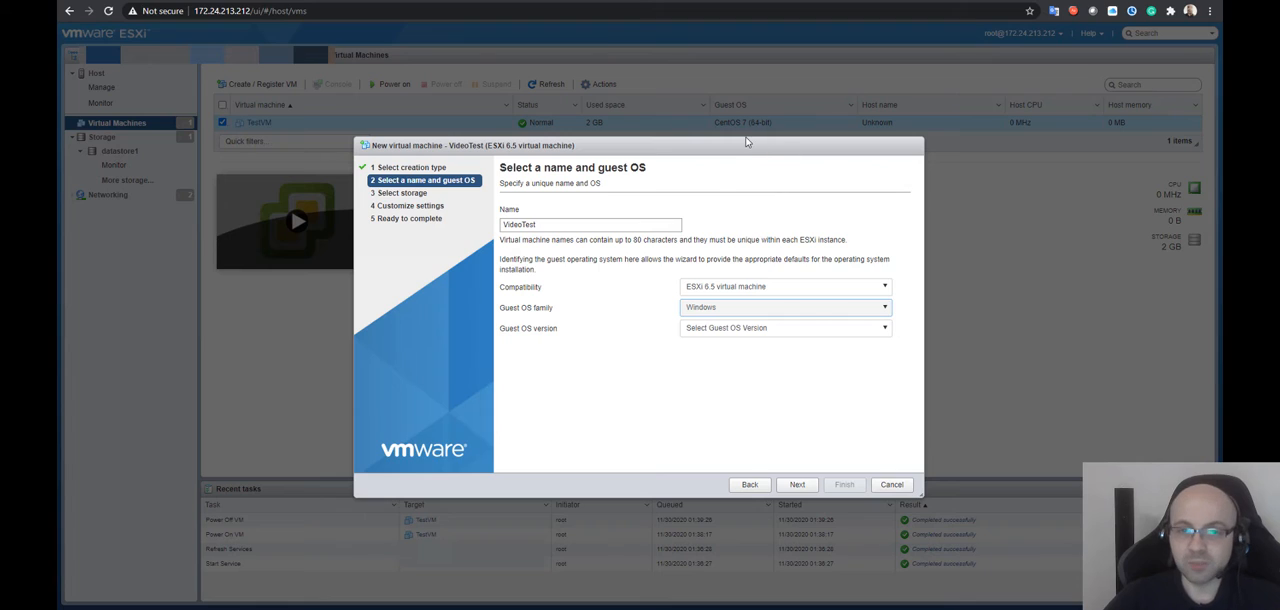
click(712, 330)
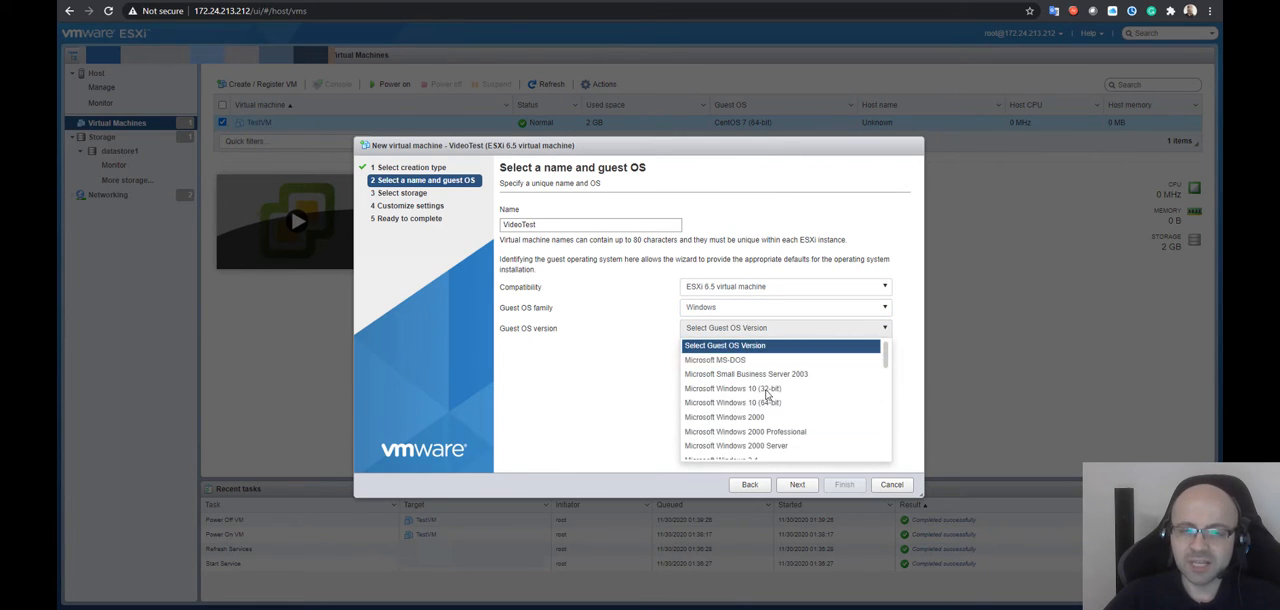
click(785, 360)
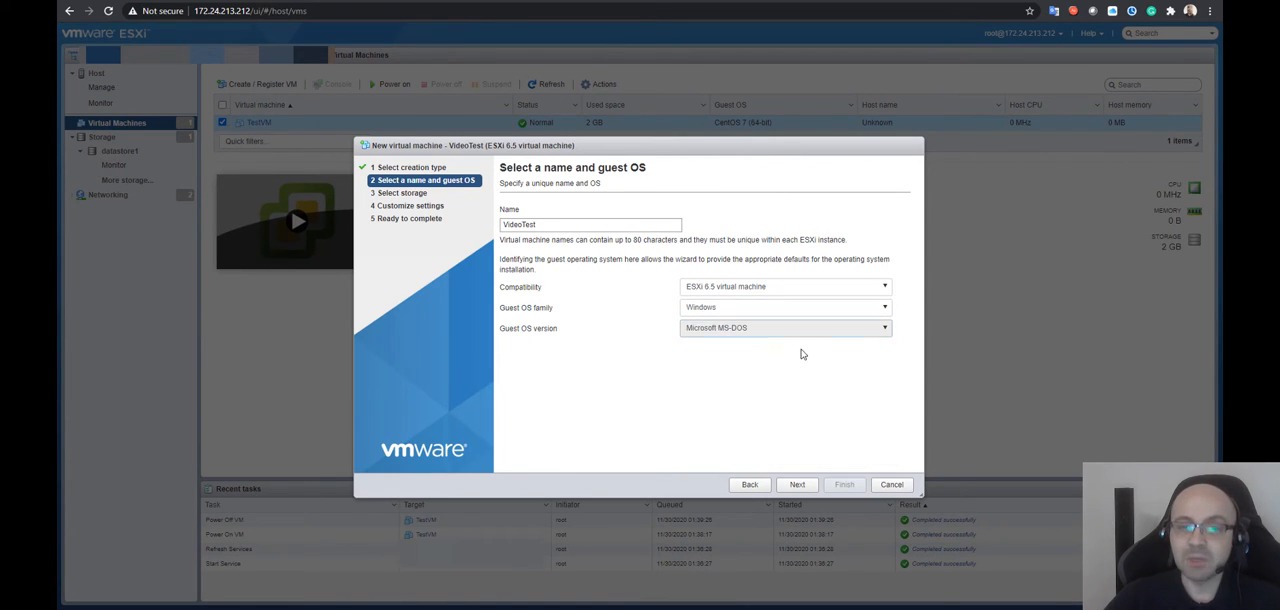
click(813, 491)
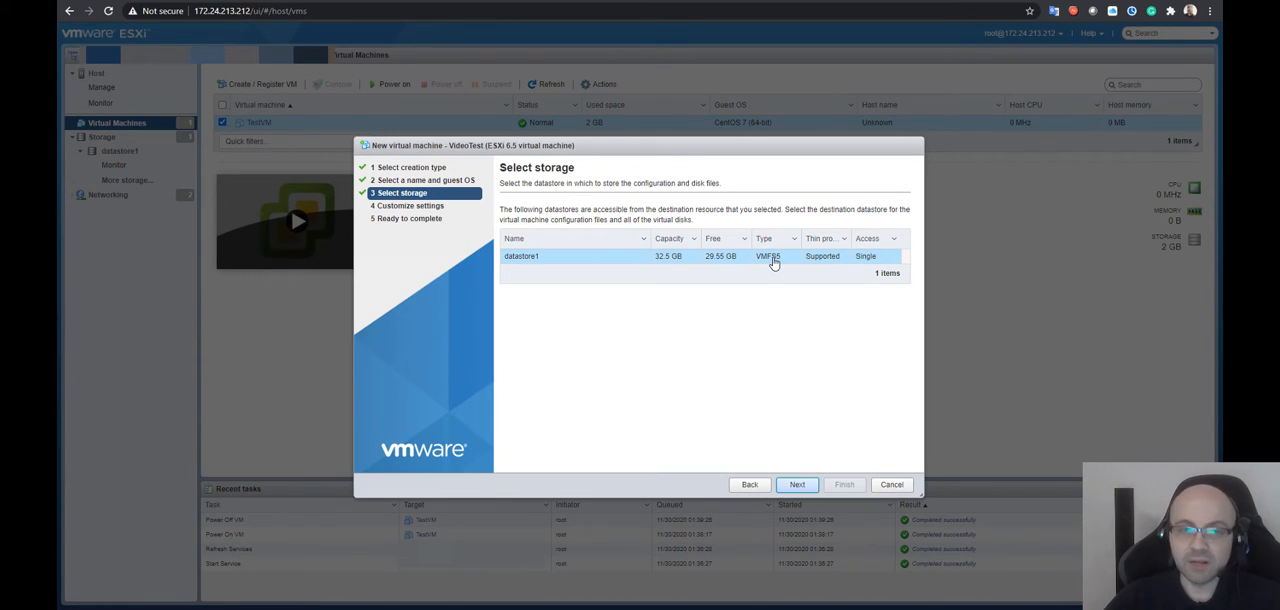
Accept datastore1 as storage and set the virtual machine's memory to 32 MB and hard disk 1 to 100 MB
click(797, 484)
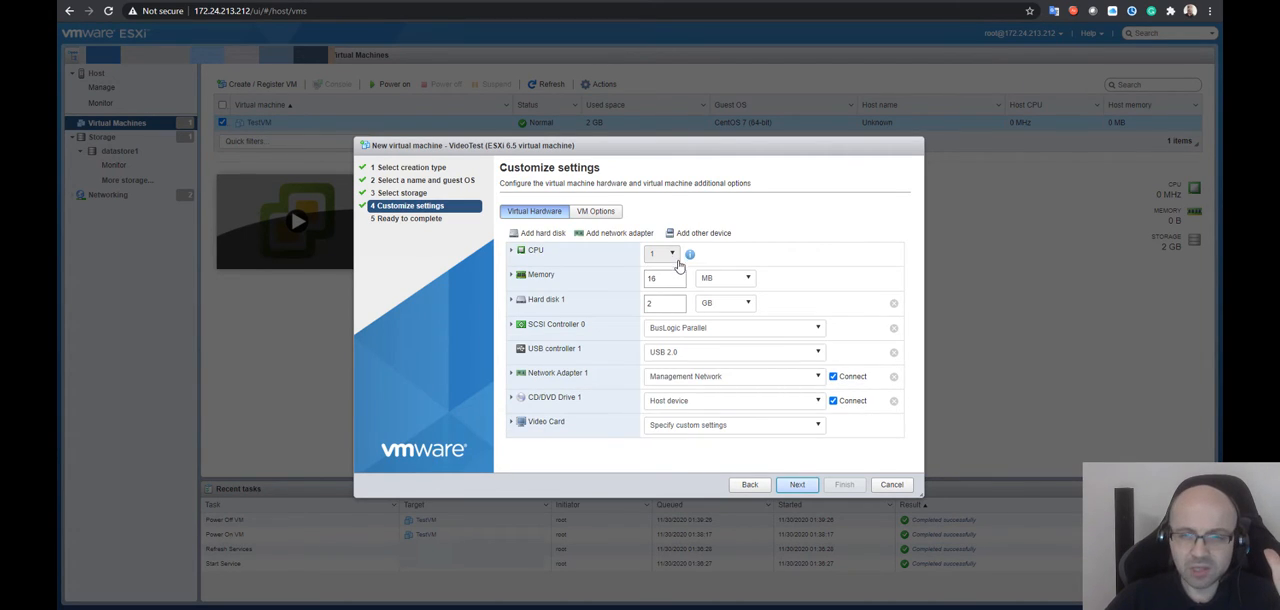
double_click(668, 278)
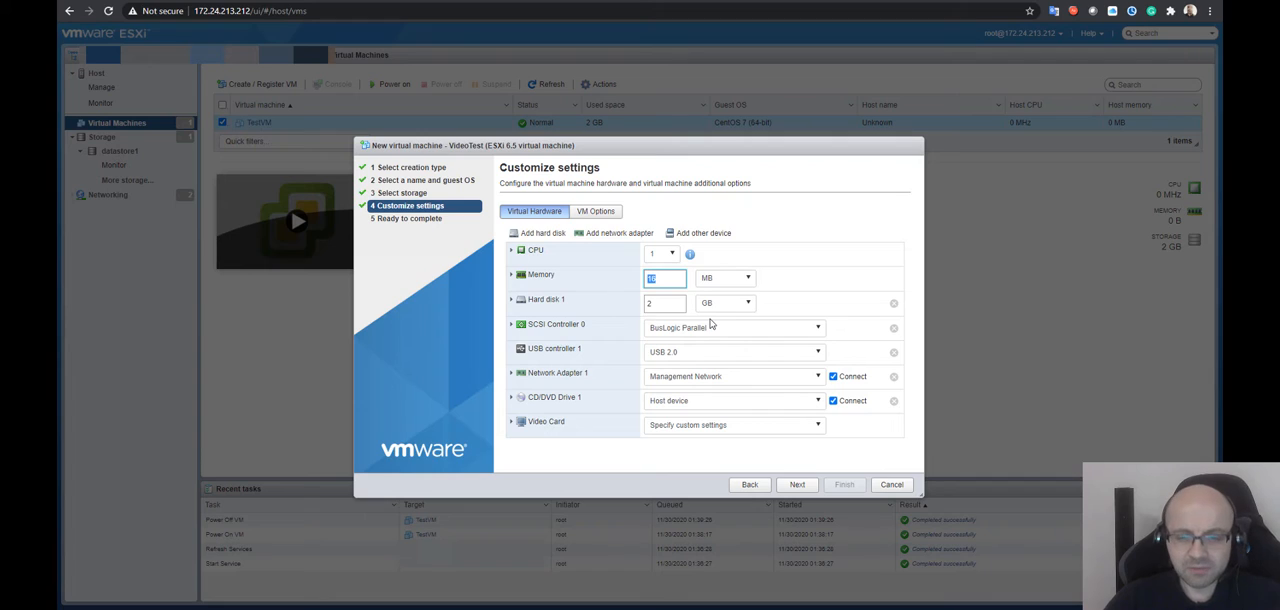
text(32)
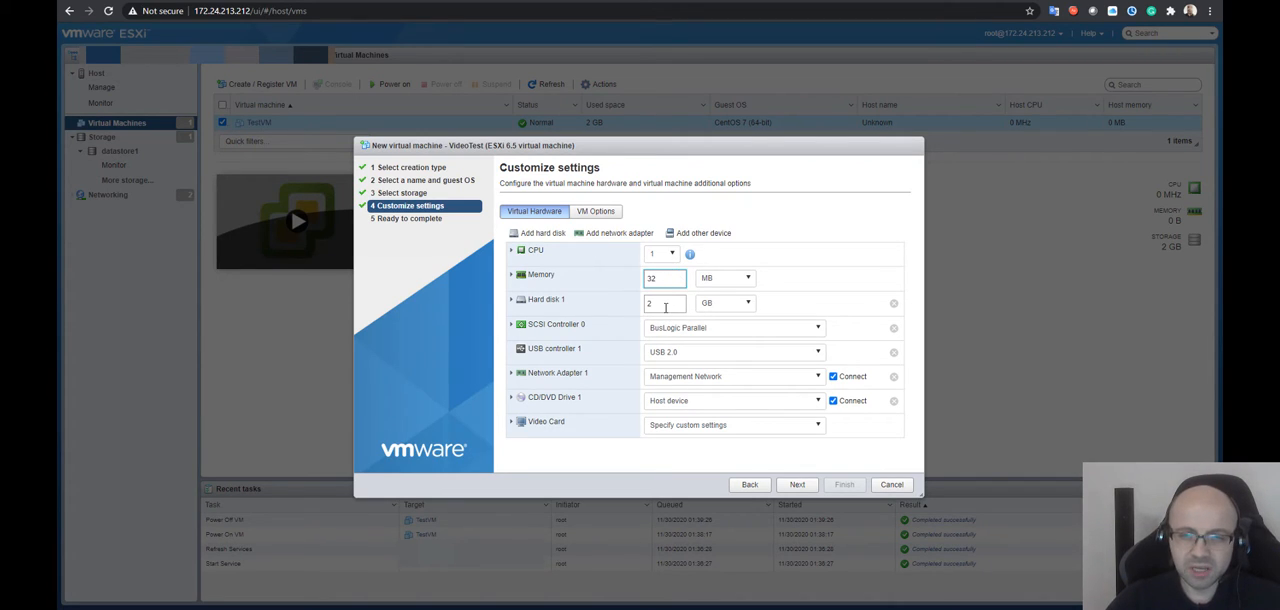
click(665, 308)
click(735, 302)
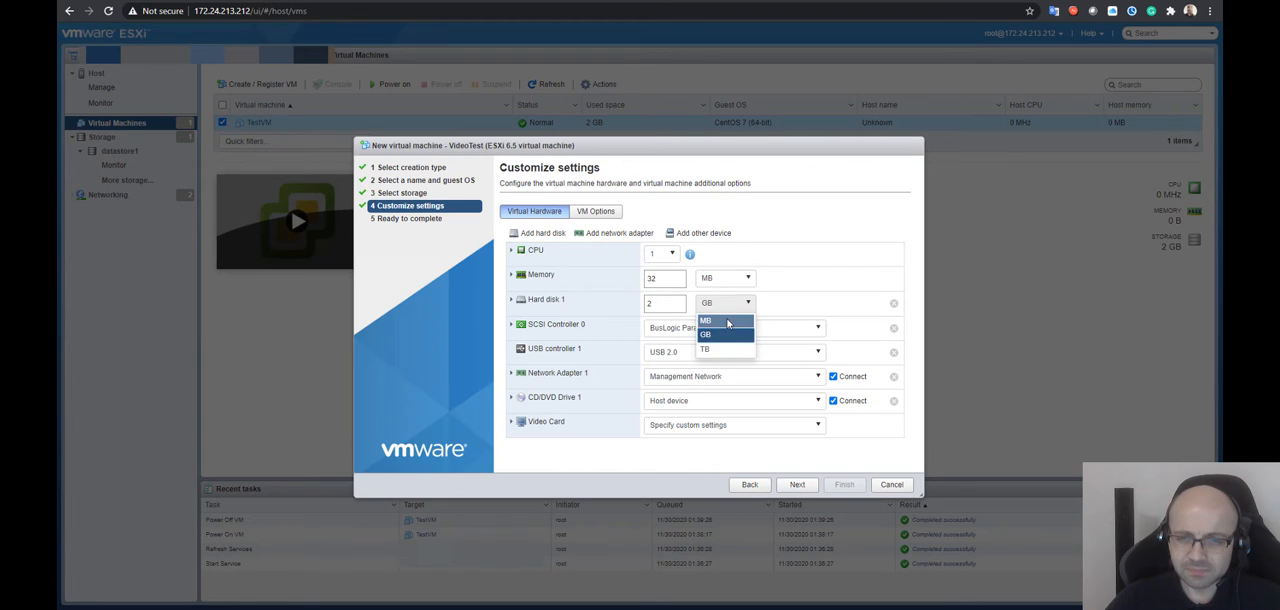
click(728, 321)
text(100)
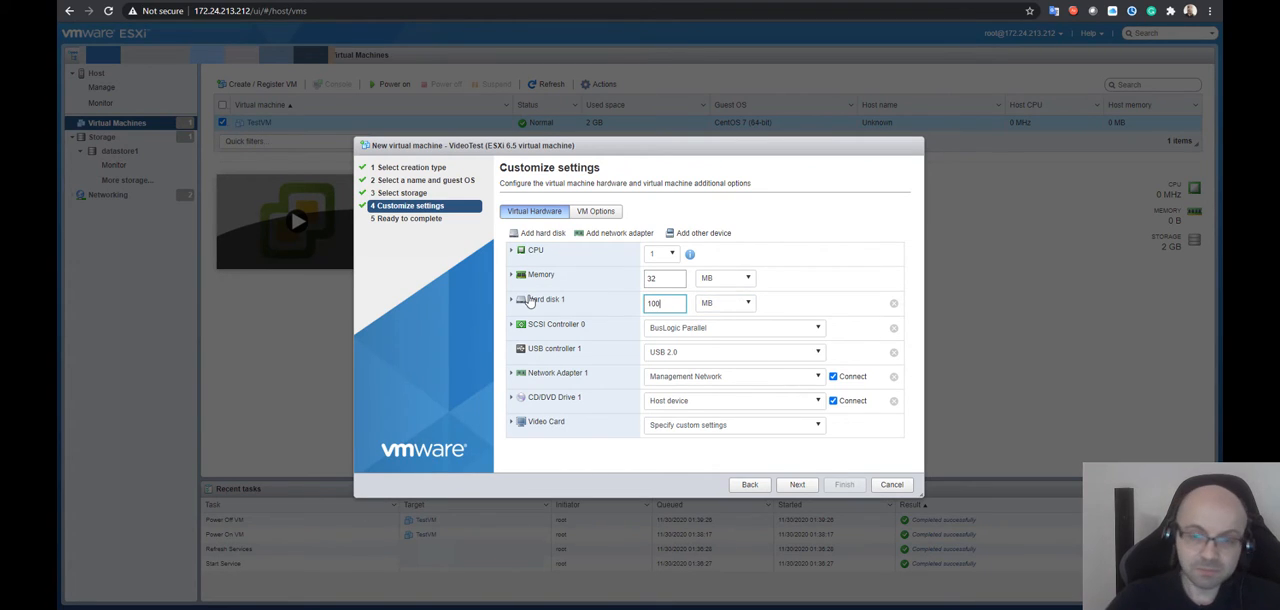
Review the USB controller choices and the advanced VM options, and return to the virtual hardware settings
click(760, 356)
click(762, 369)
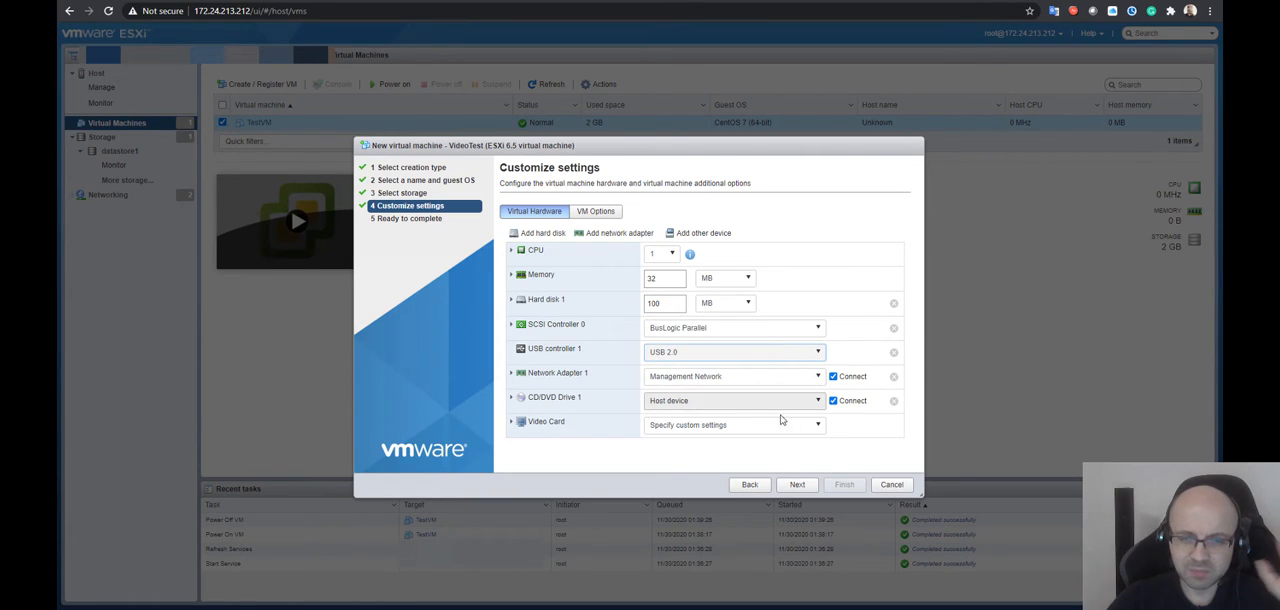
click(610, 213)
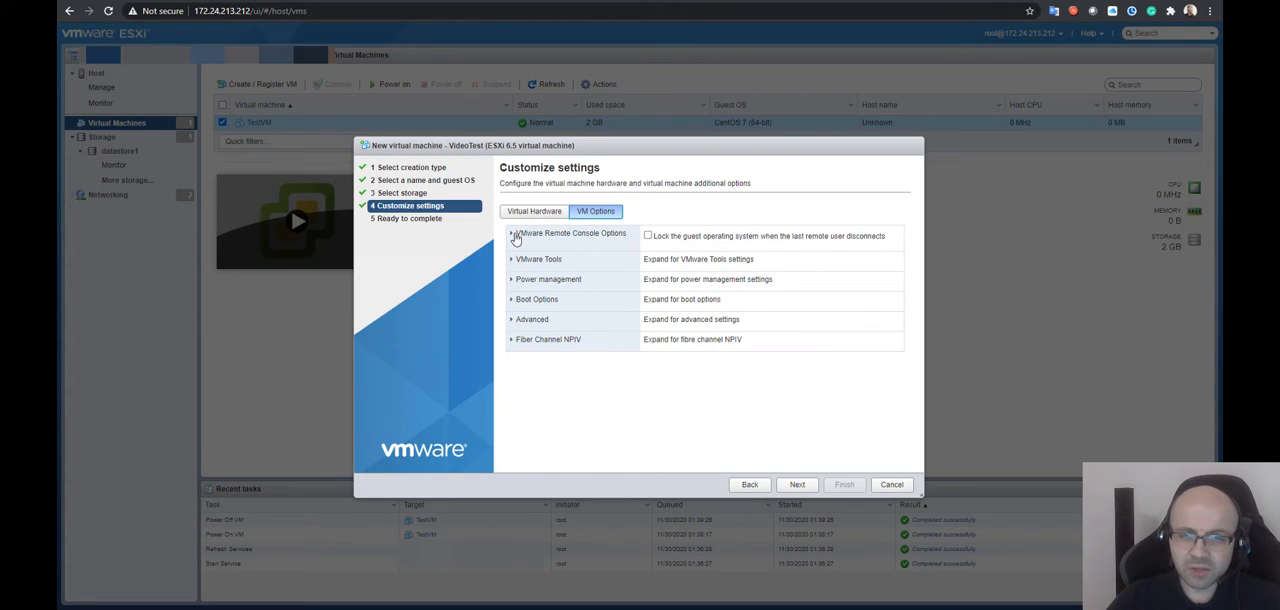
click(515, 321)
click(515, 321)
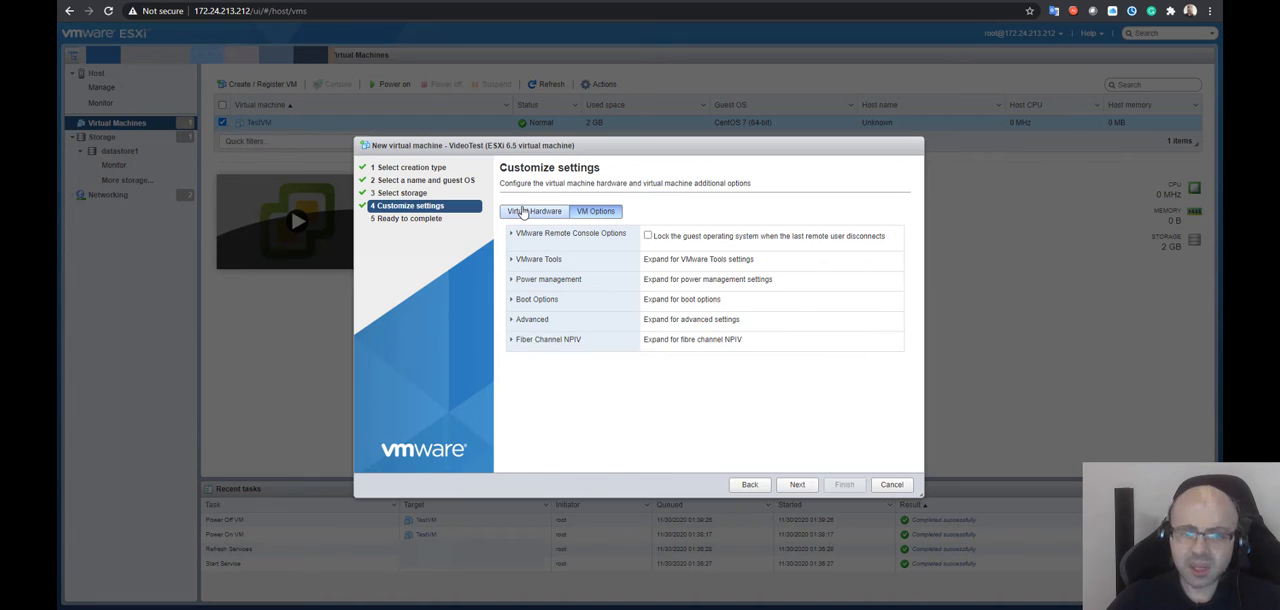
click(534, 211)
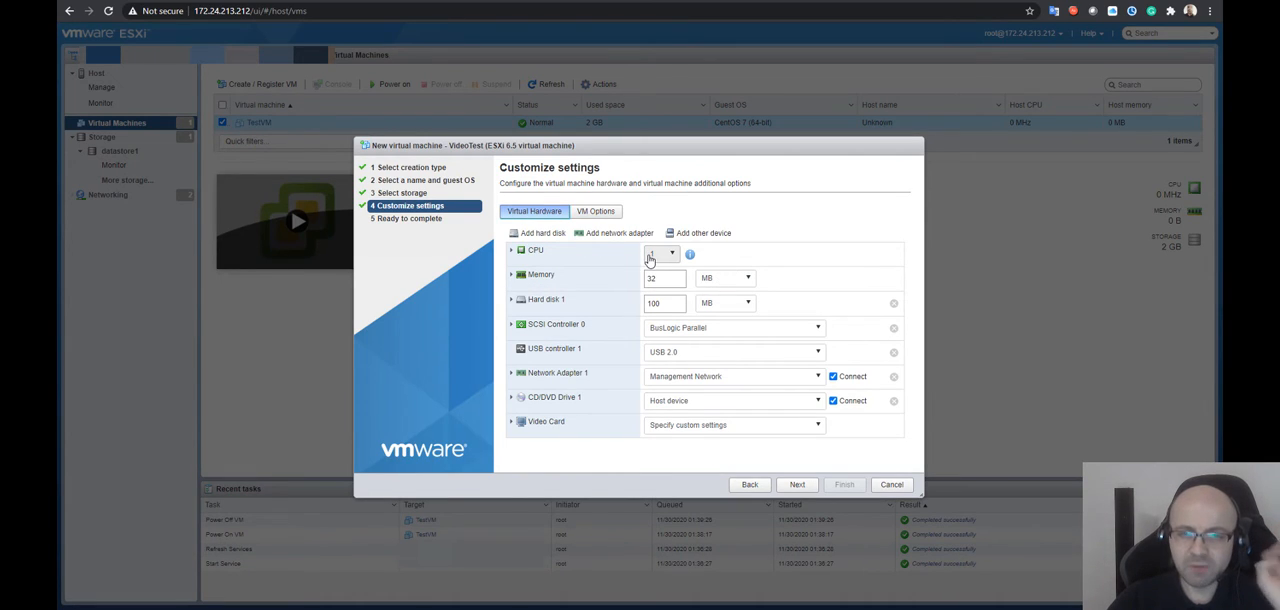
Expand the CPU settings, check the cores per socket and reservation unit choices, and set the CPU limit to 333 MHz
click(512, 250)
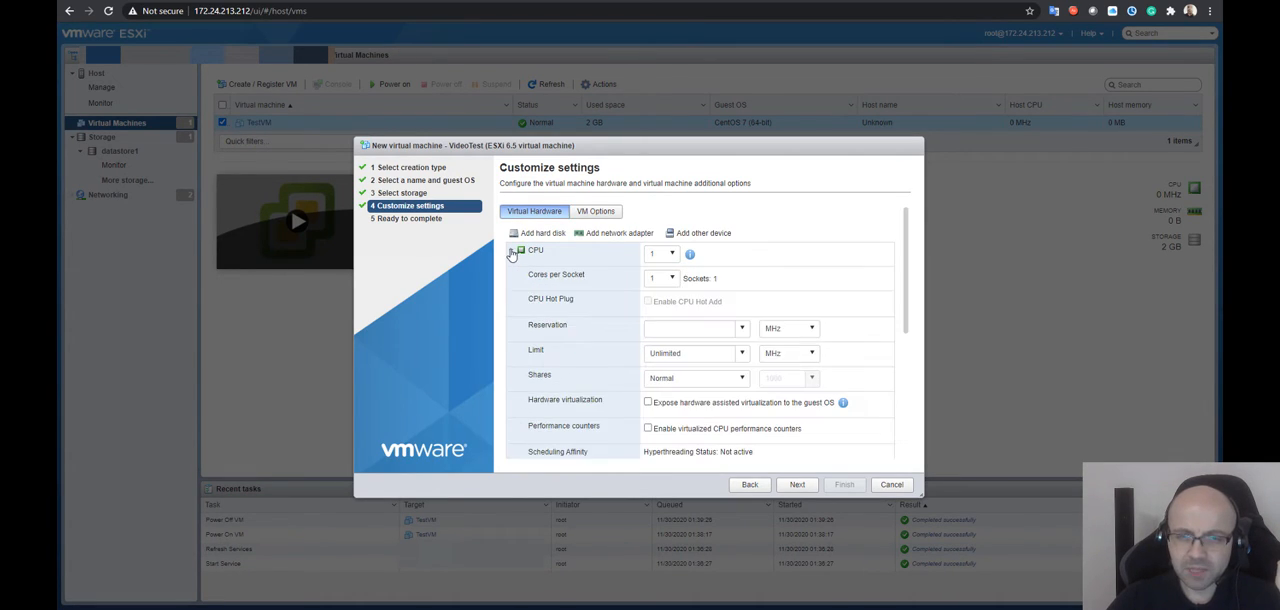
click(671, 282)
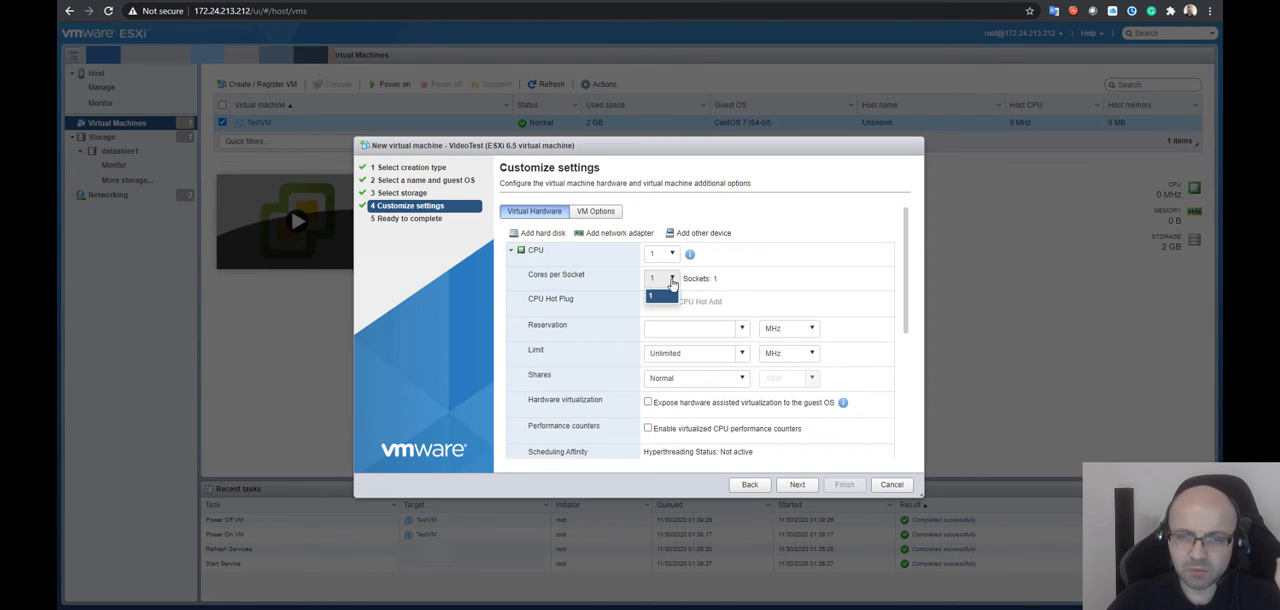
click(609, 314)
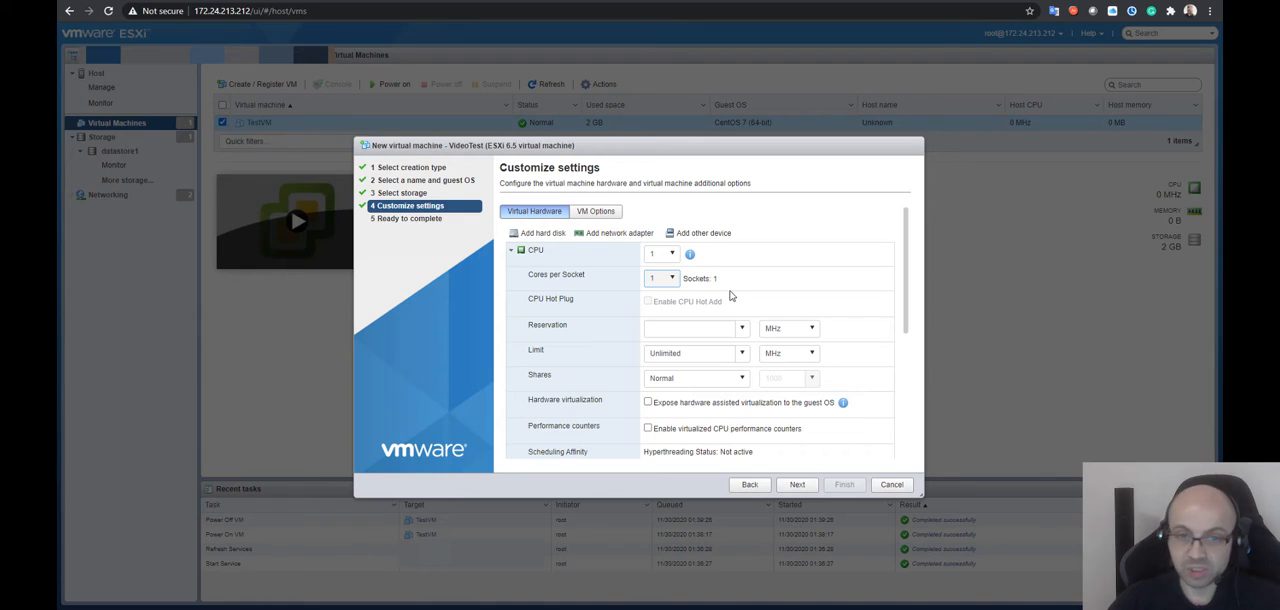
click(815, 328)
click(820, 328)
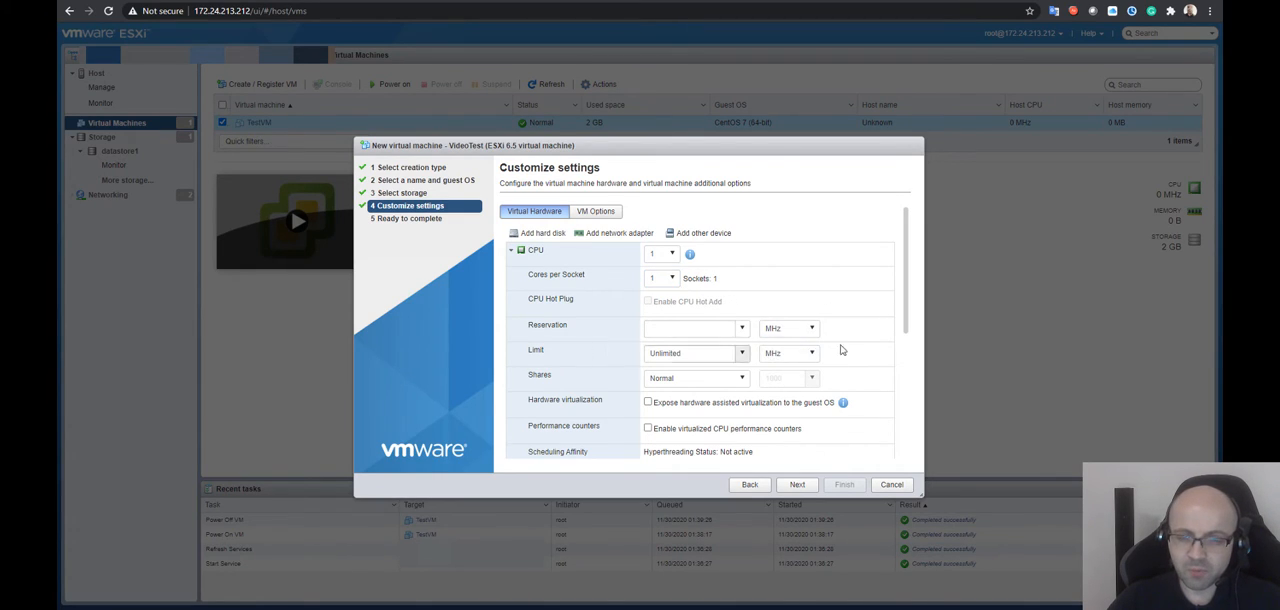
click(743, 354)
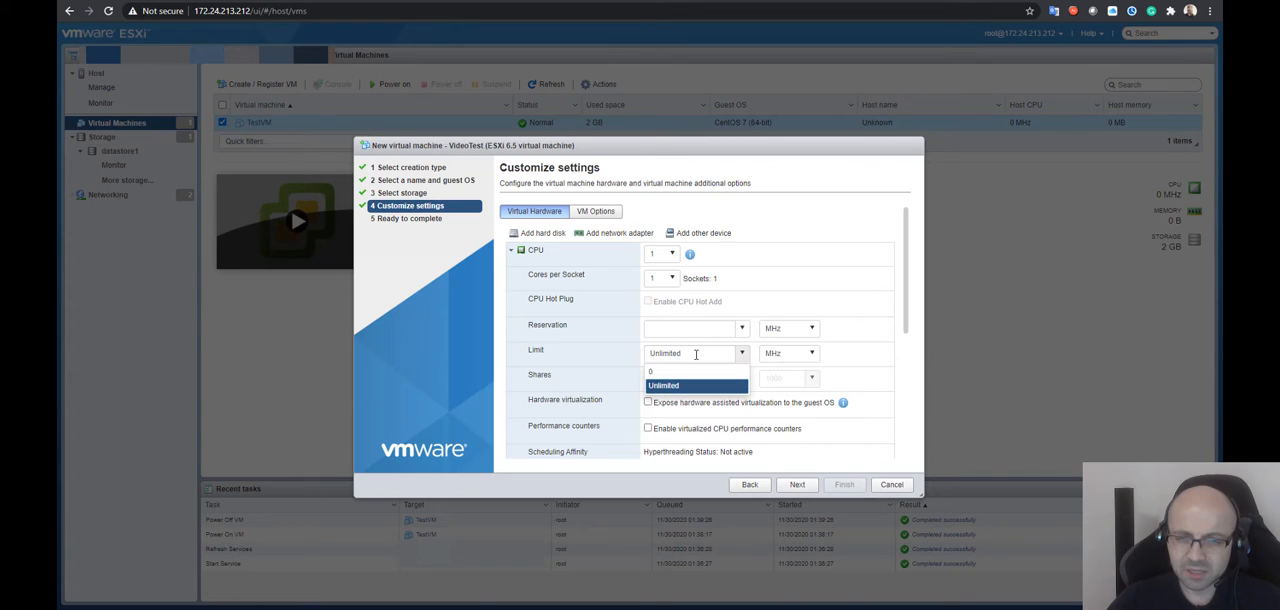
text(333)
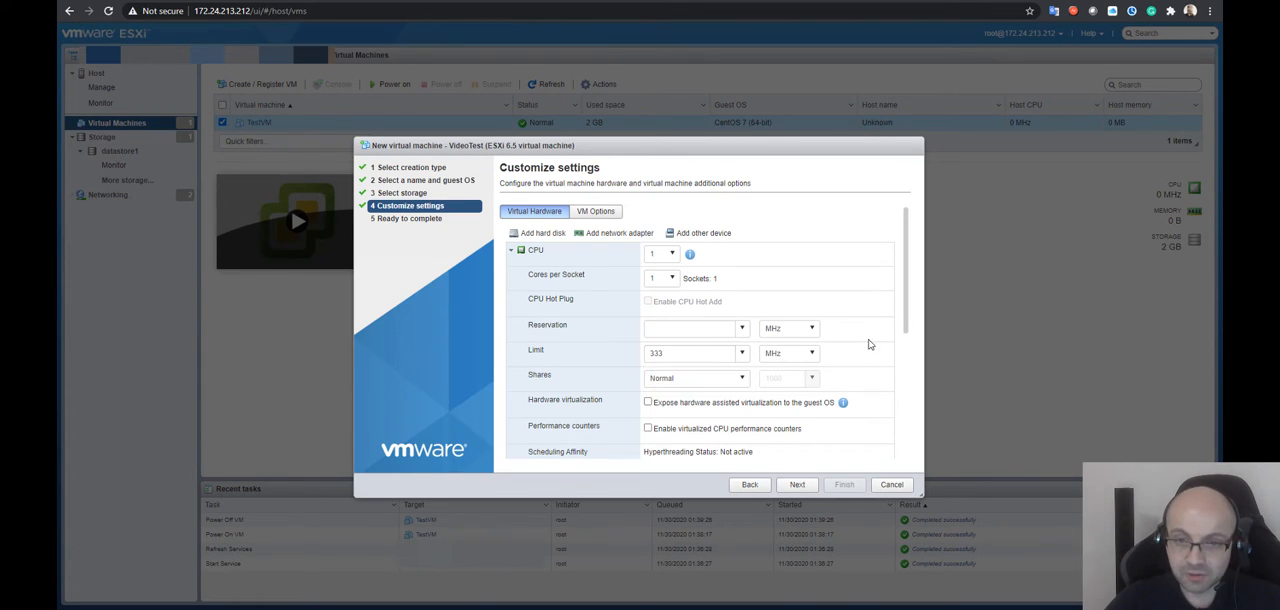
click(869, 344)
Review the remaining CPU settings of the new virtual machine and collapse the CPU section
drag(906, 318, 860, 348)
click(858, 348)
scroll(820, 338, up, 2)
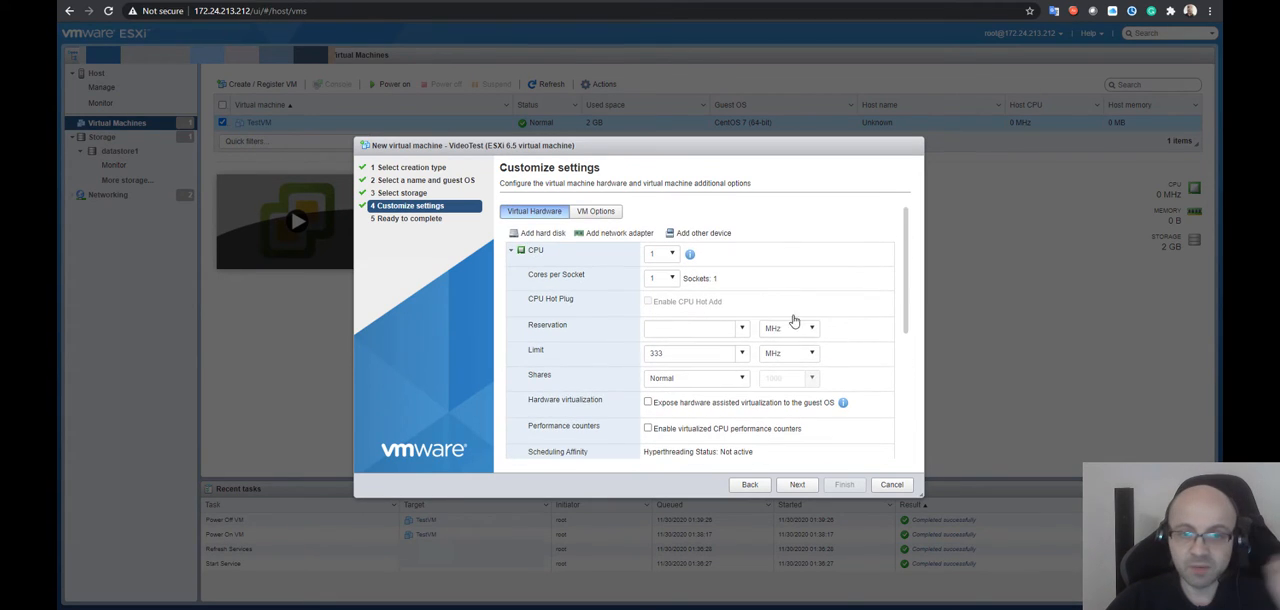
click(511, 250)
click(511, 250)
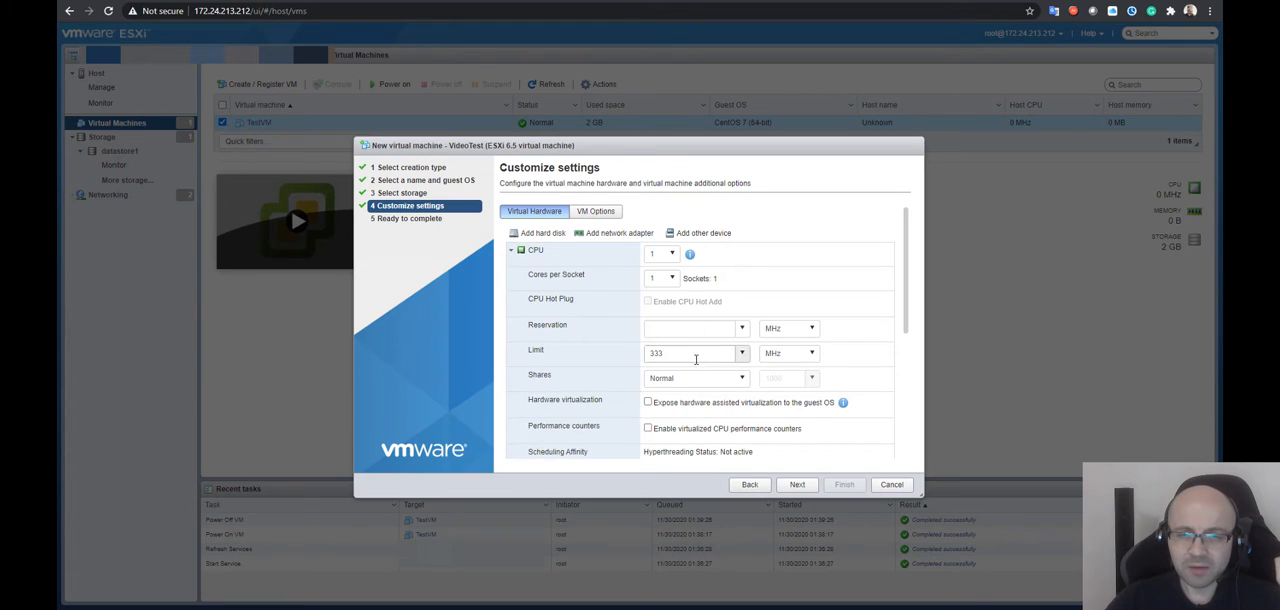
click(511, 250)
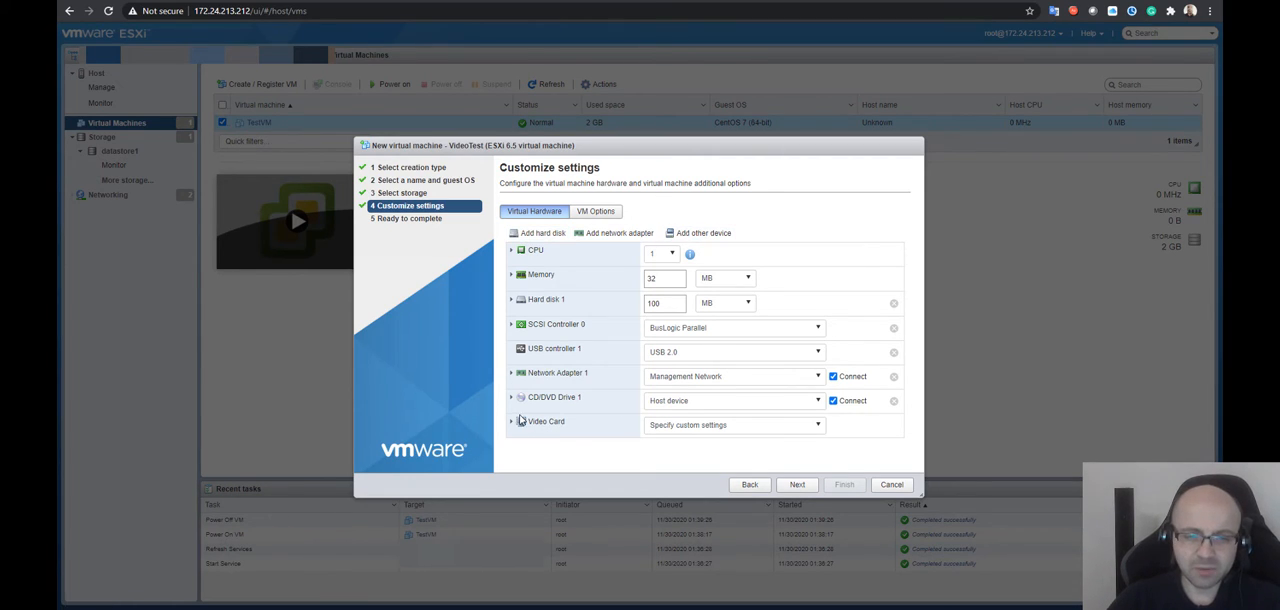
Continue to the configuration summary, review all VideoTest settings, and finish creating the virtual machine
click(810, 484)
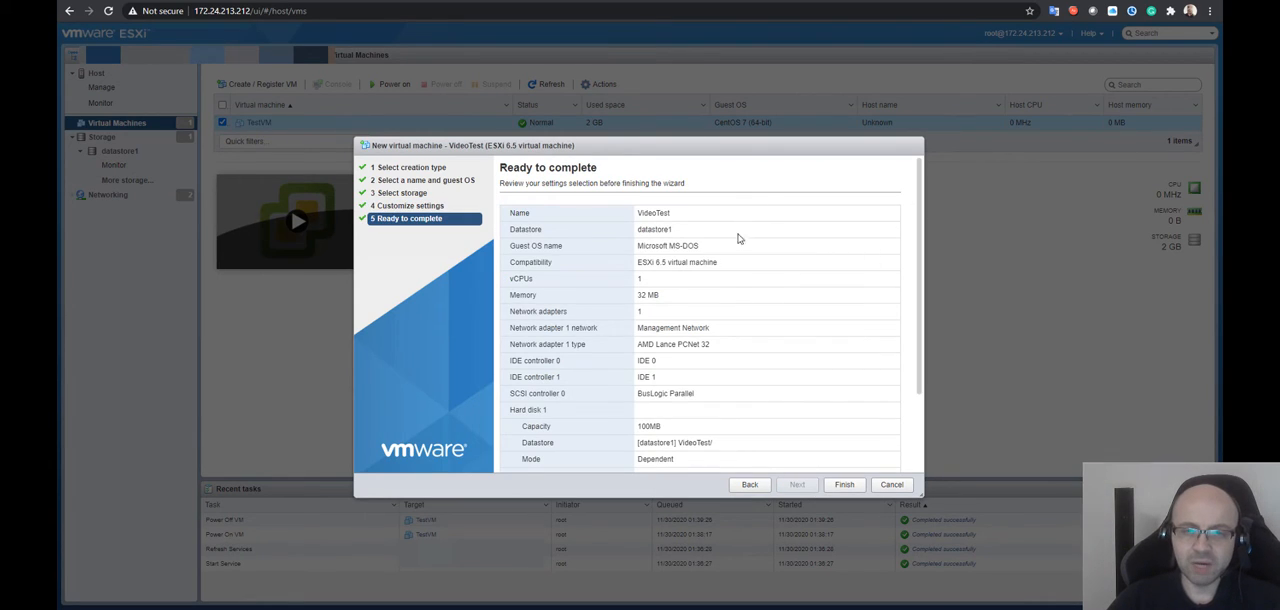
scroll(695, 236, down, 3)
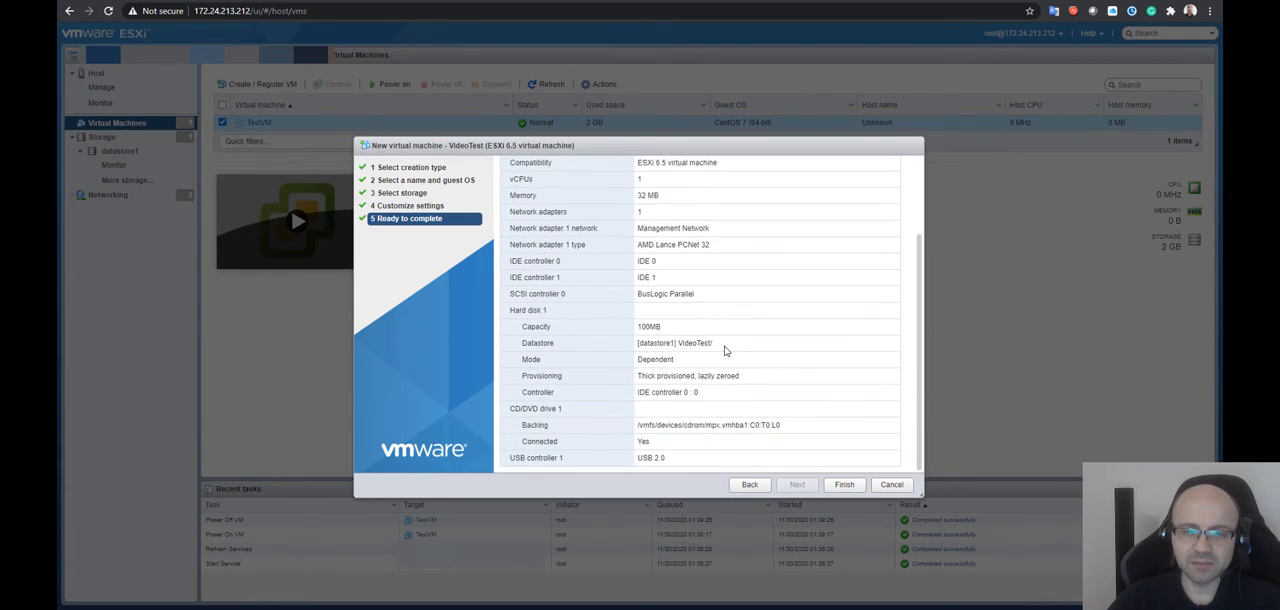
scroll(728, 360, up, 3)
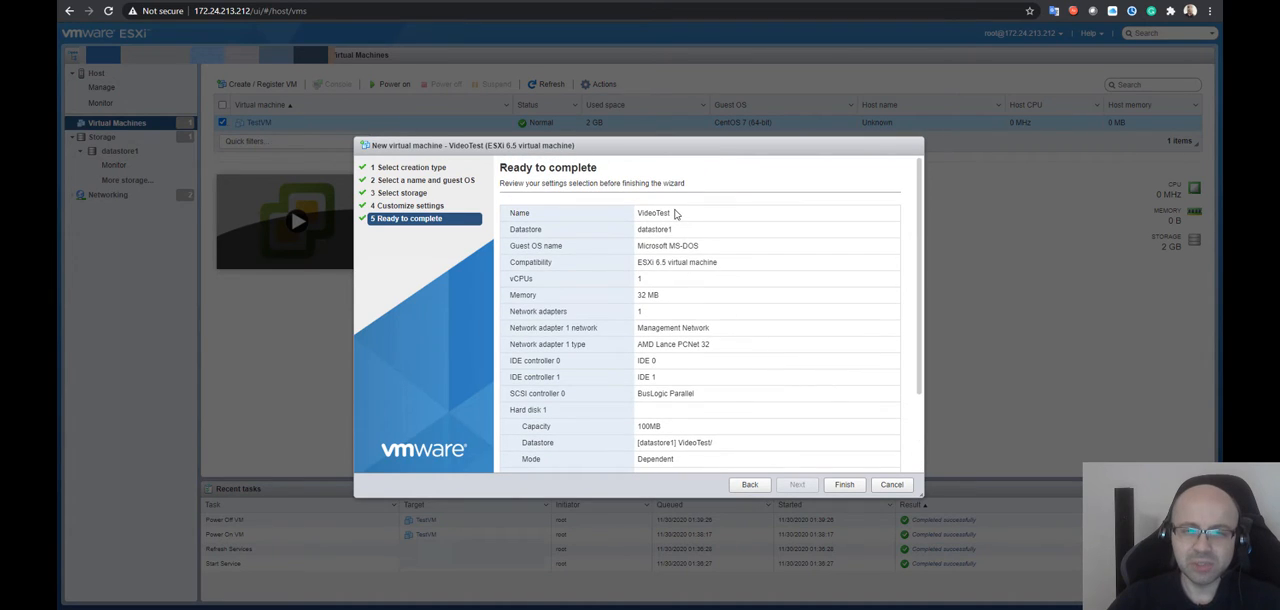
drag(679, 213, 638, 247)
scroll(749, 280, down, 1)
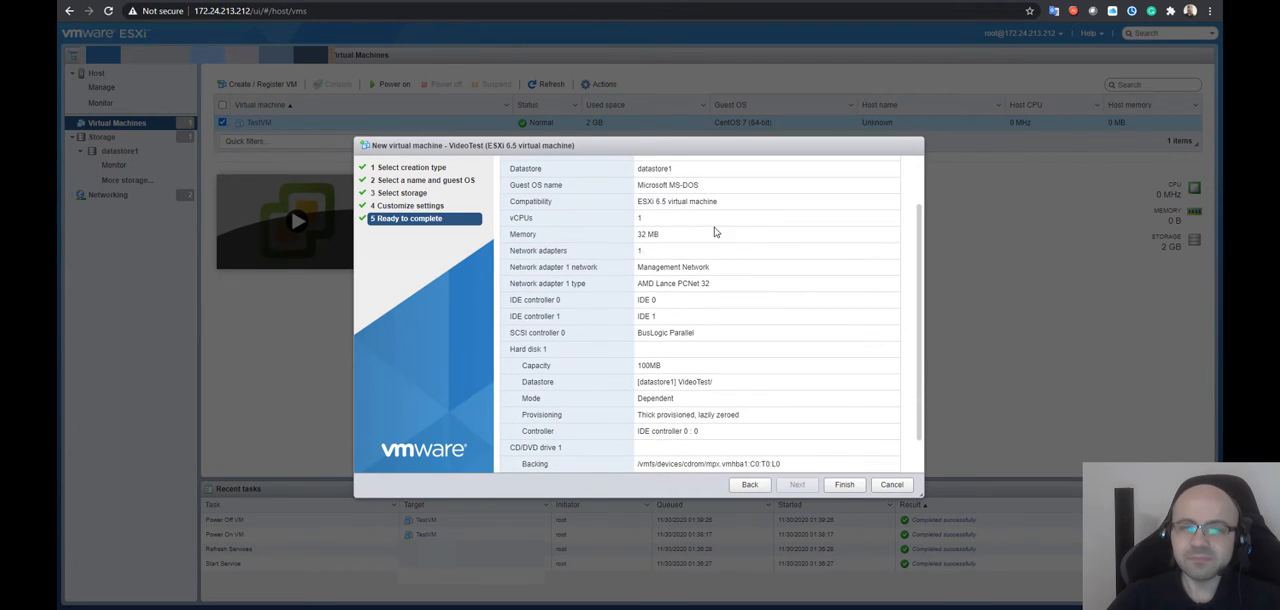
drag(714, 229, 636, 234)
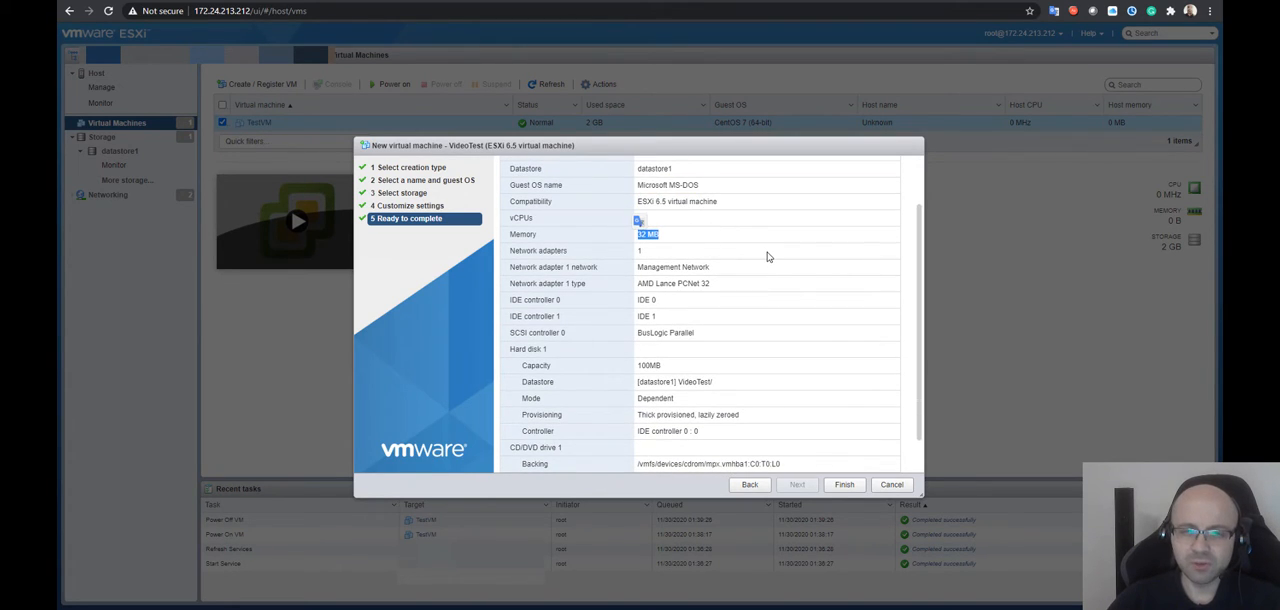
scroll(728, 280, down, 1)
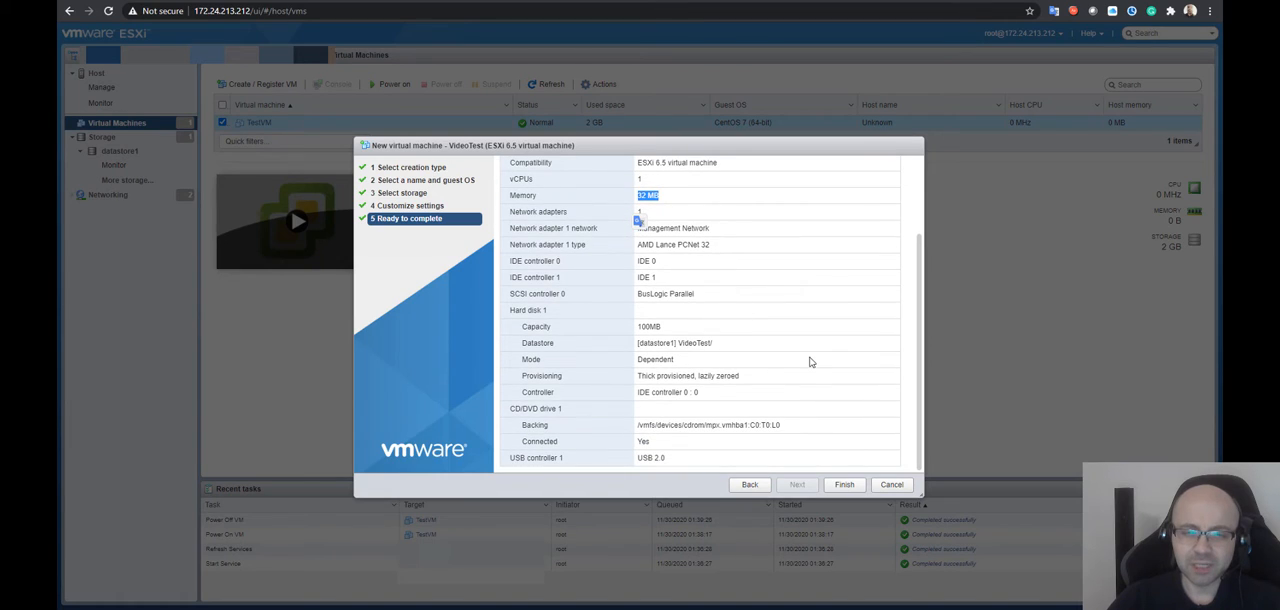
click(743, 220)
click(845, 485)
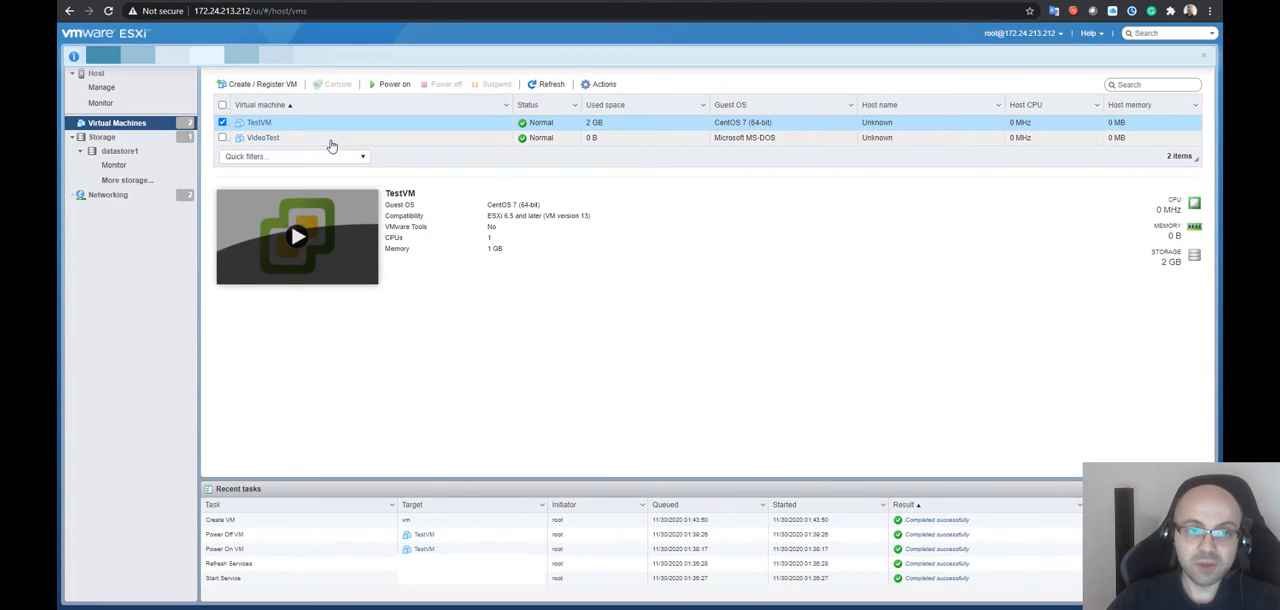
View the VideoTest virtual machine's summary, and check the hosts and virtual machines entries in datastore1's details
click(330, 138)
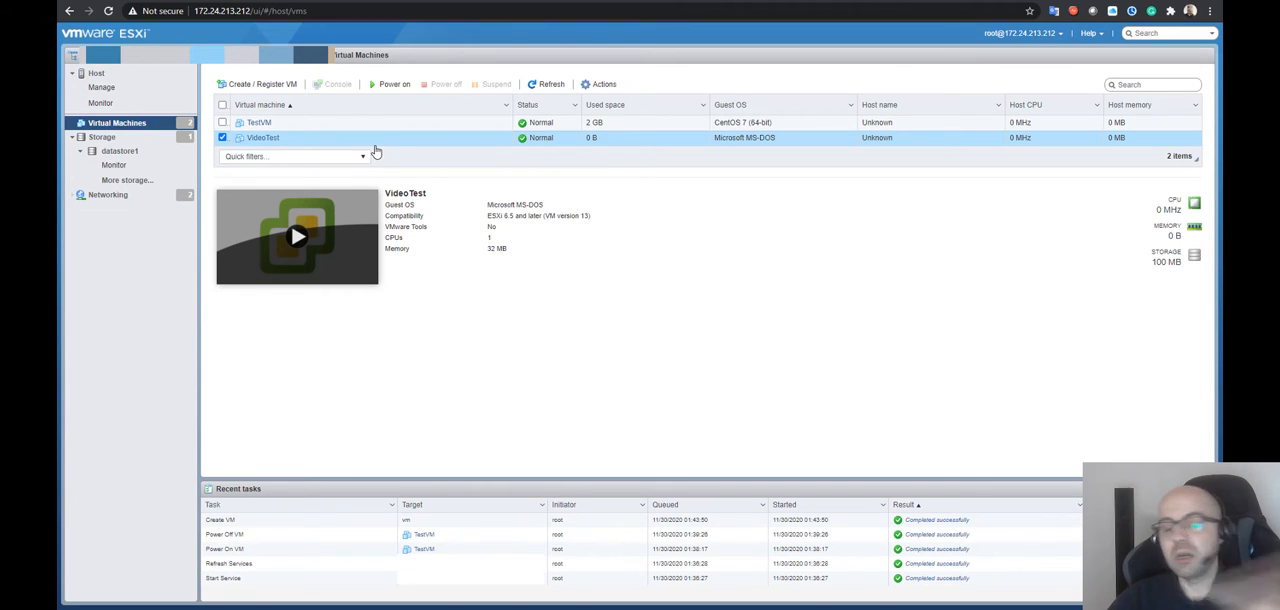
click(119, 151)
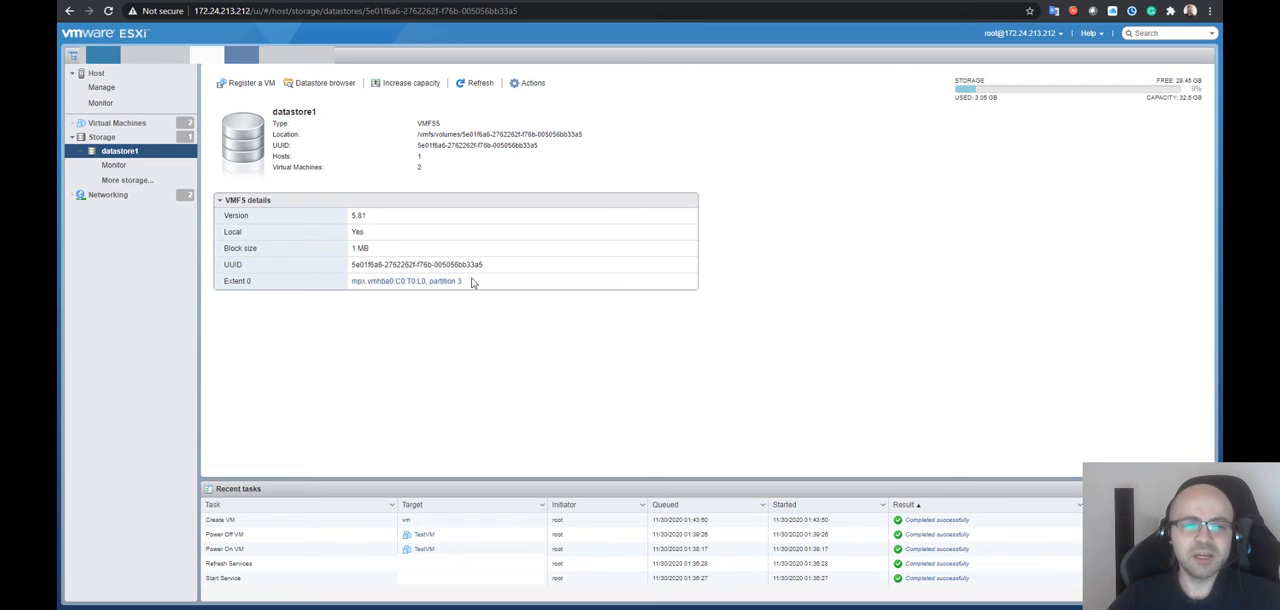
double_click(425, 158)
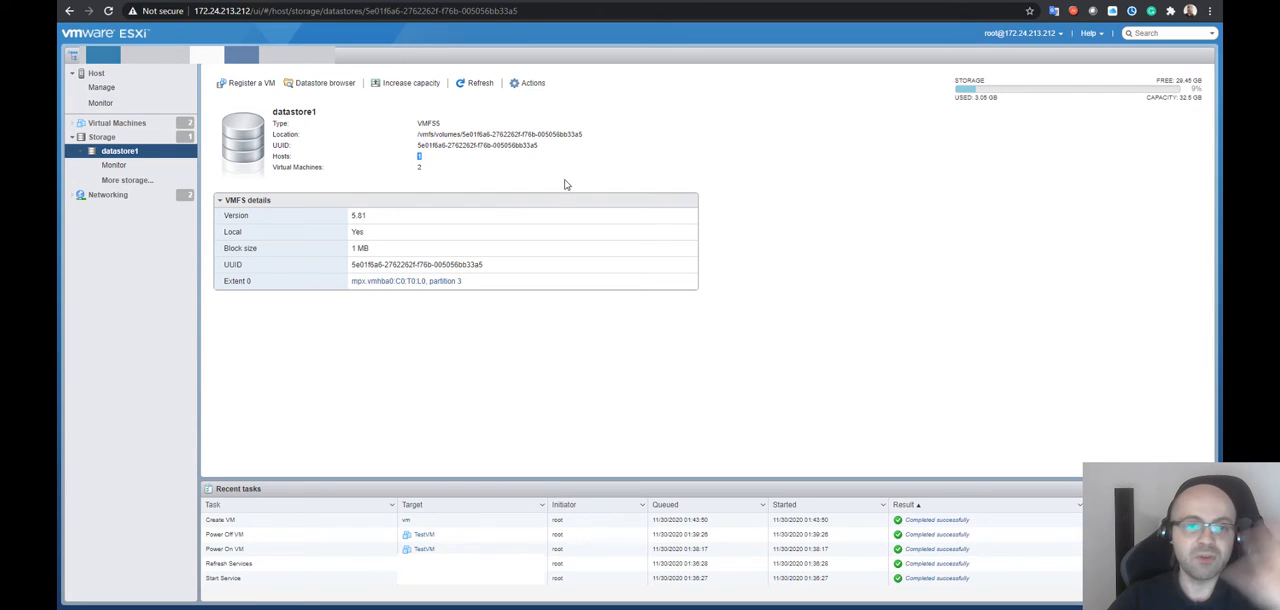
double_click(419, 167)
click(460, 173)
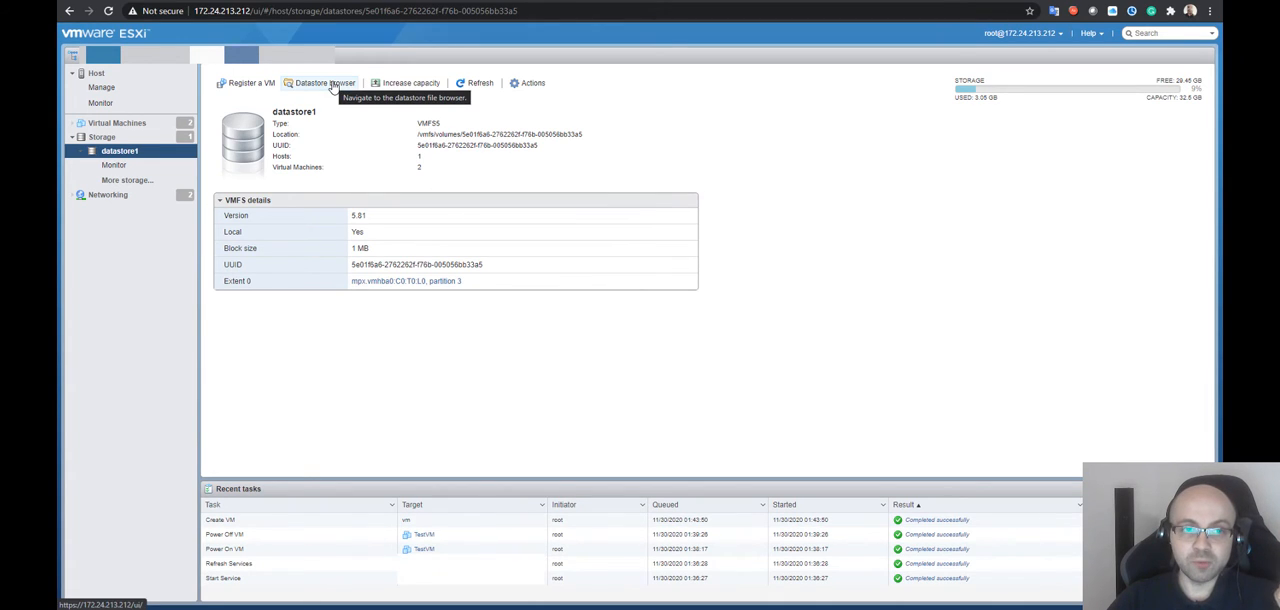
Browse datastore1's files, compare the contents of the TestVM and VideoTest folders, and close the datastore browser
click(333, 87)
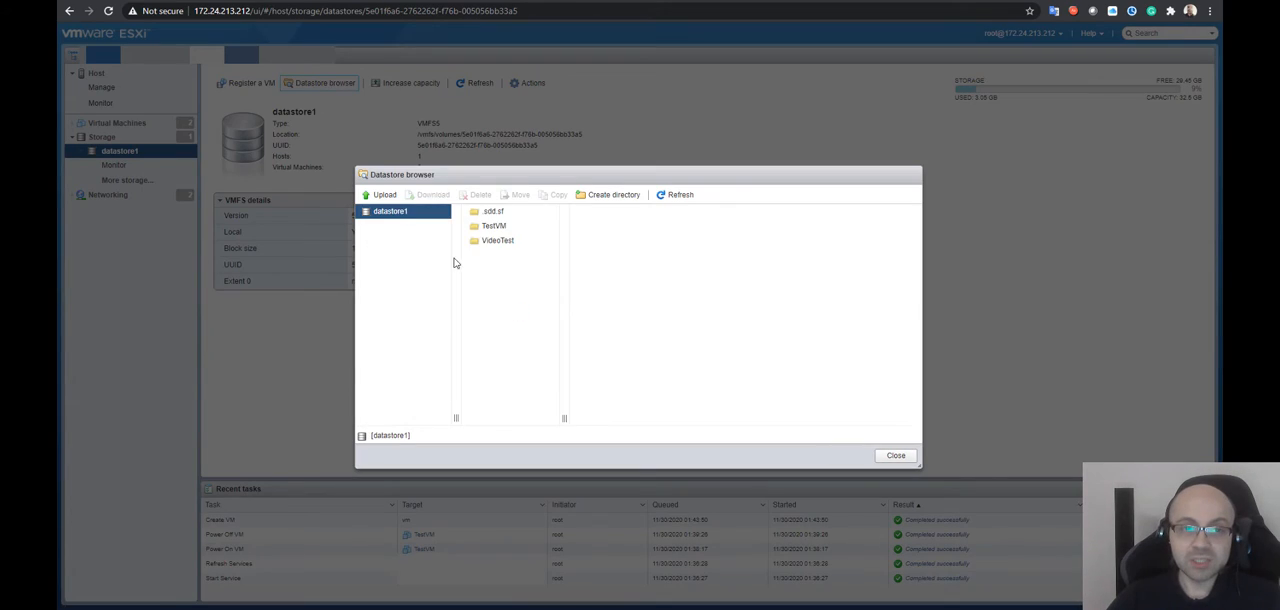
click(530, 226)
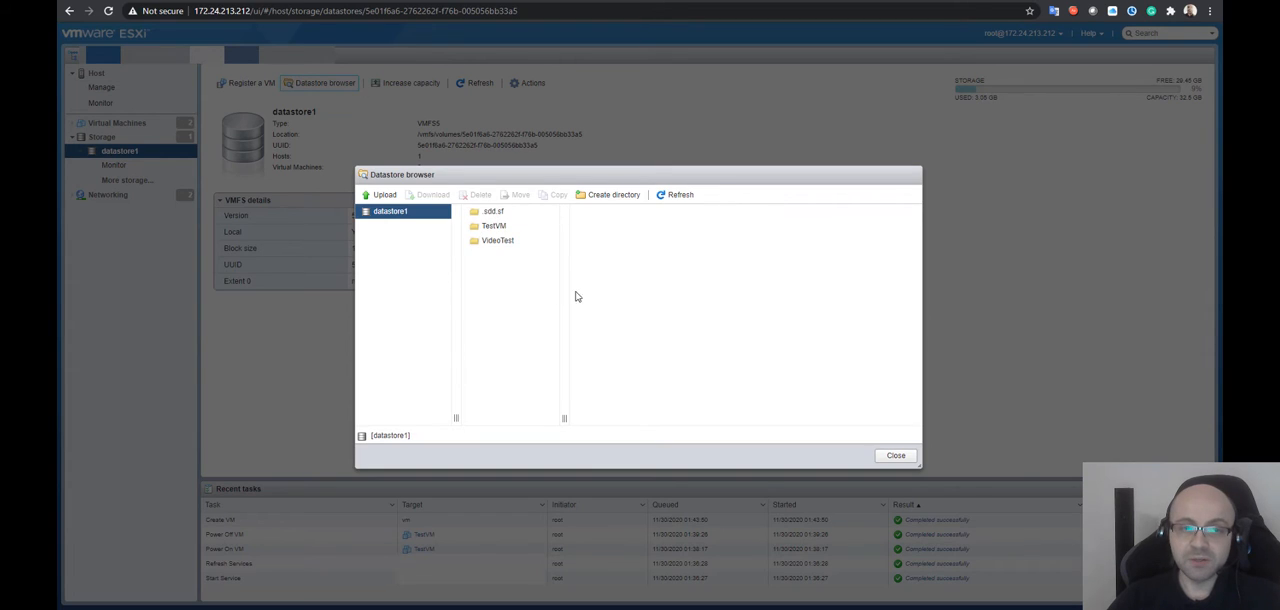
click(515, 226)
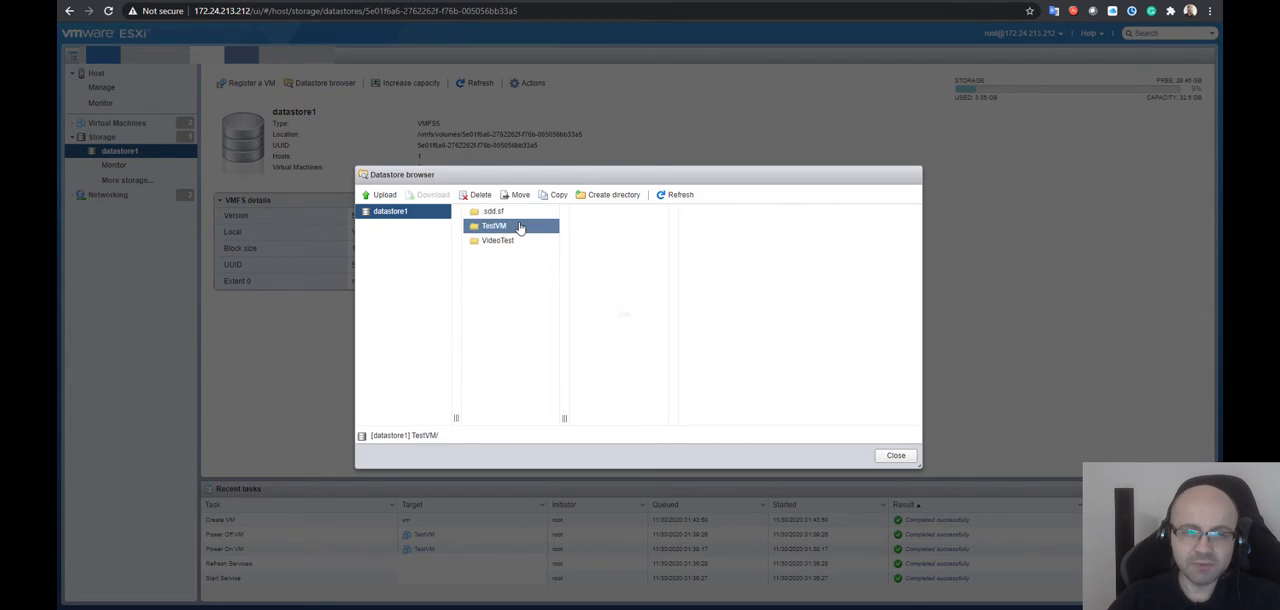
click(511, 241)
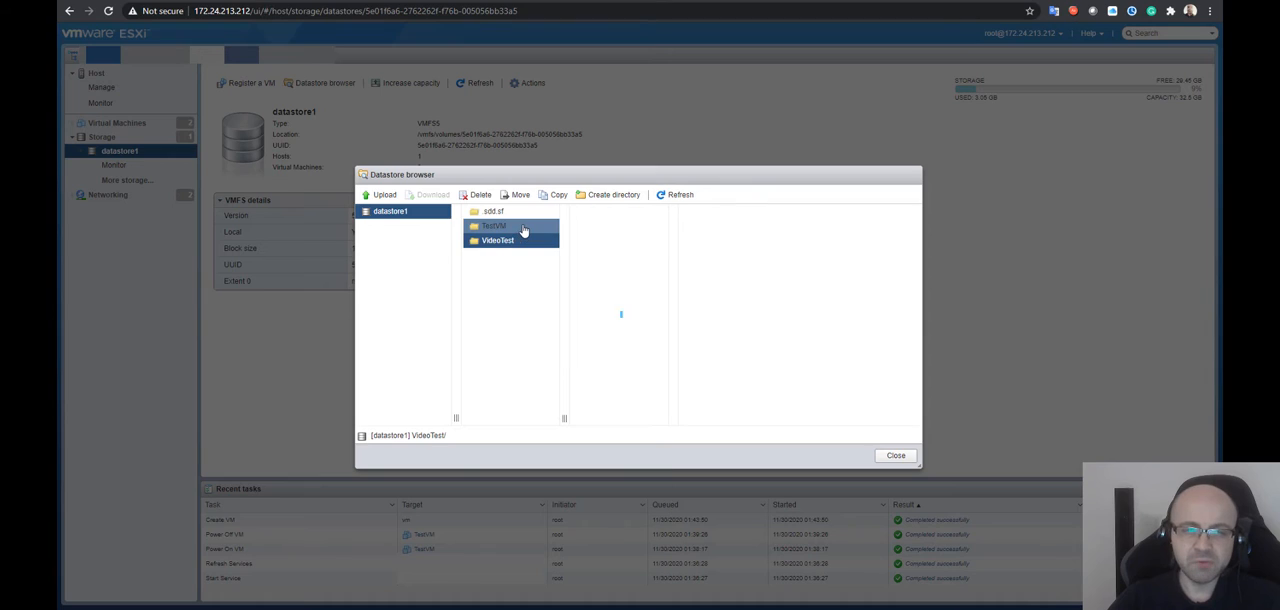
click(524, 230)
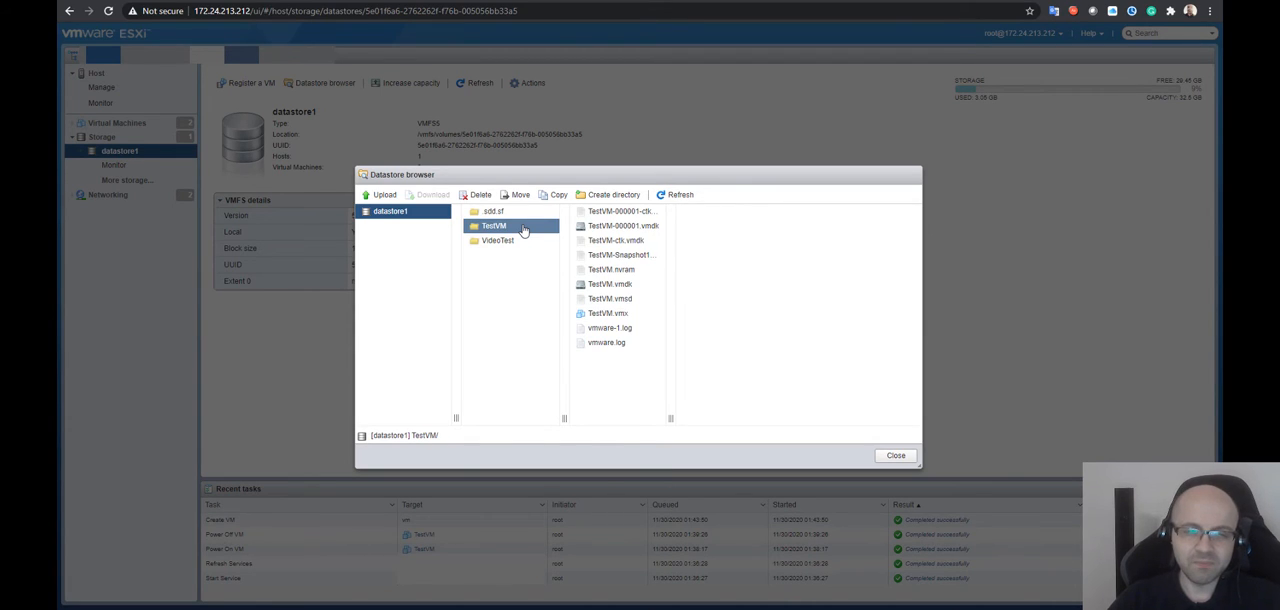
click(513, 241)
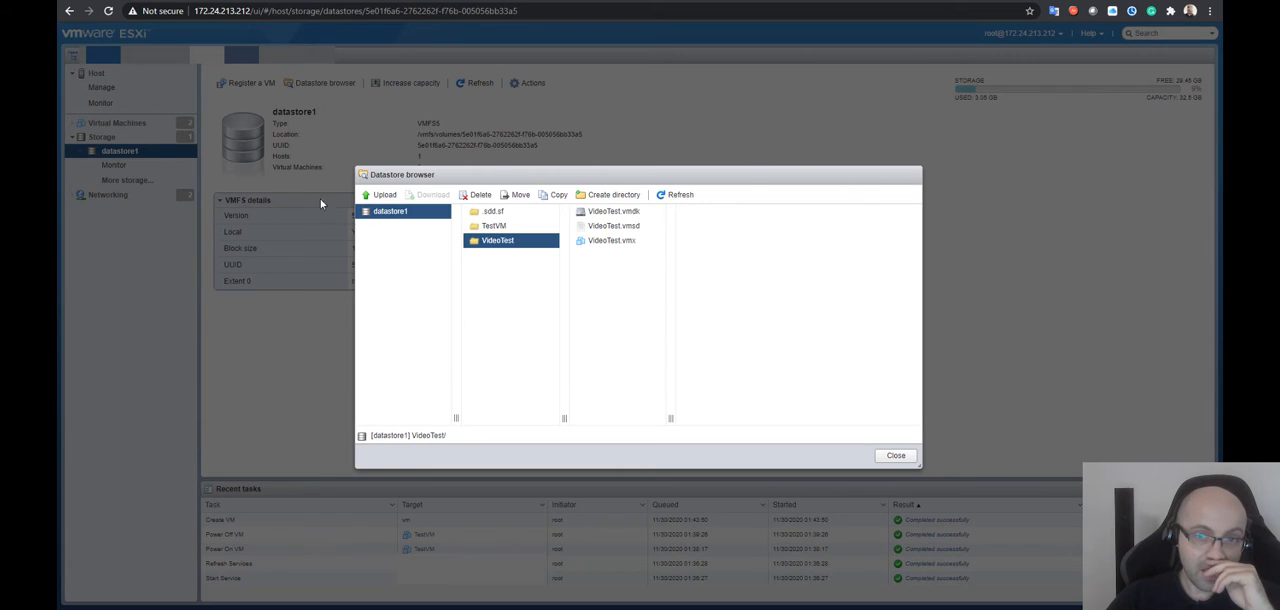
click(896, 456)
Return to the virtual machine list and view the actions available for TestVM, including Unregister, without running any
click(108, 123)
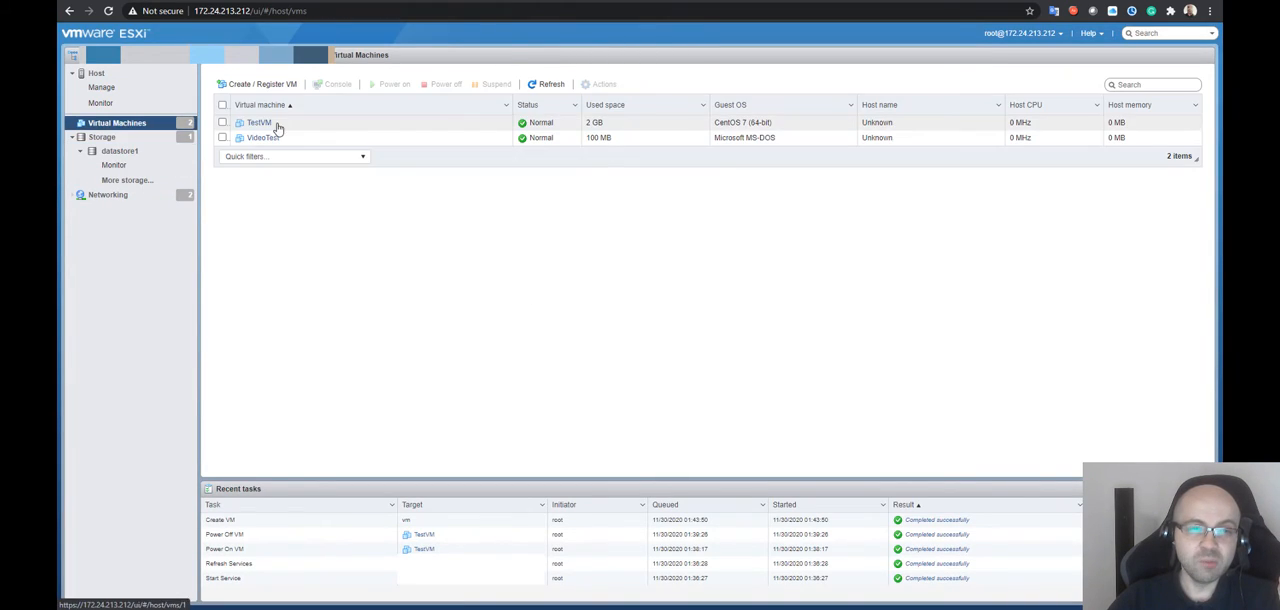
right_click(278, 127)
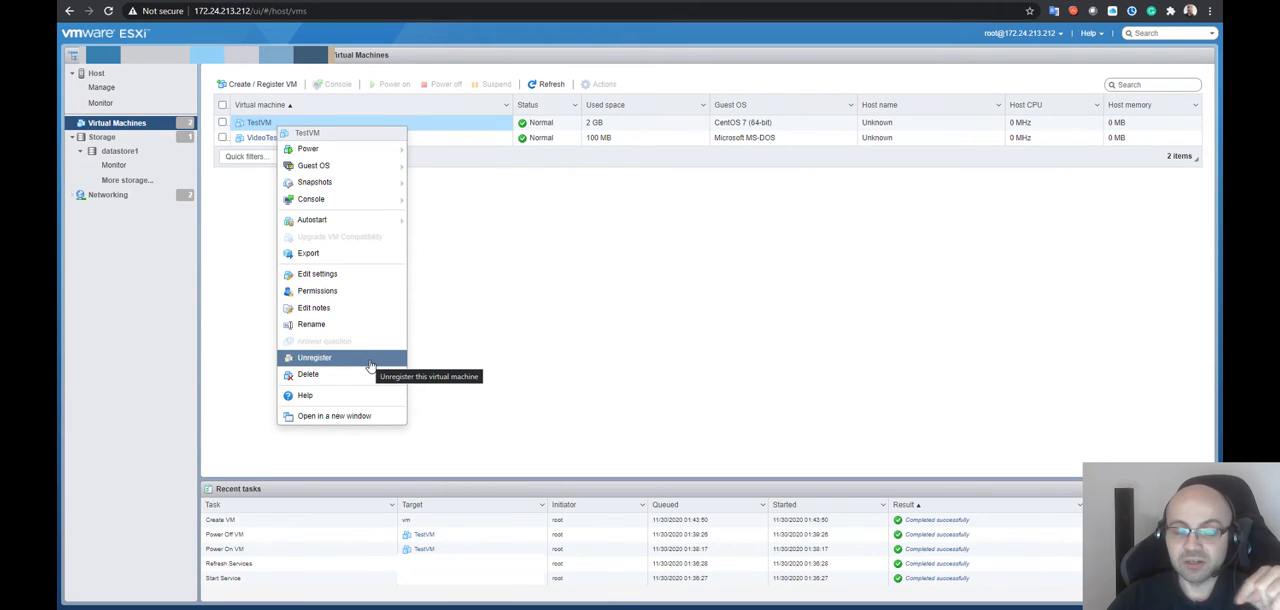
click(630, 130)
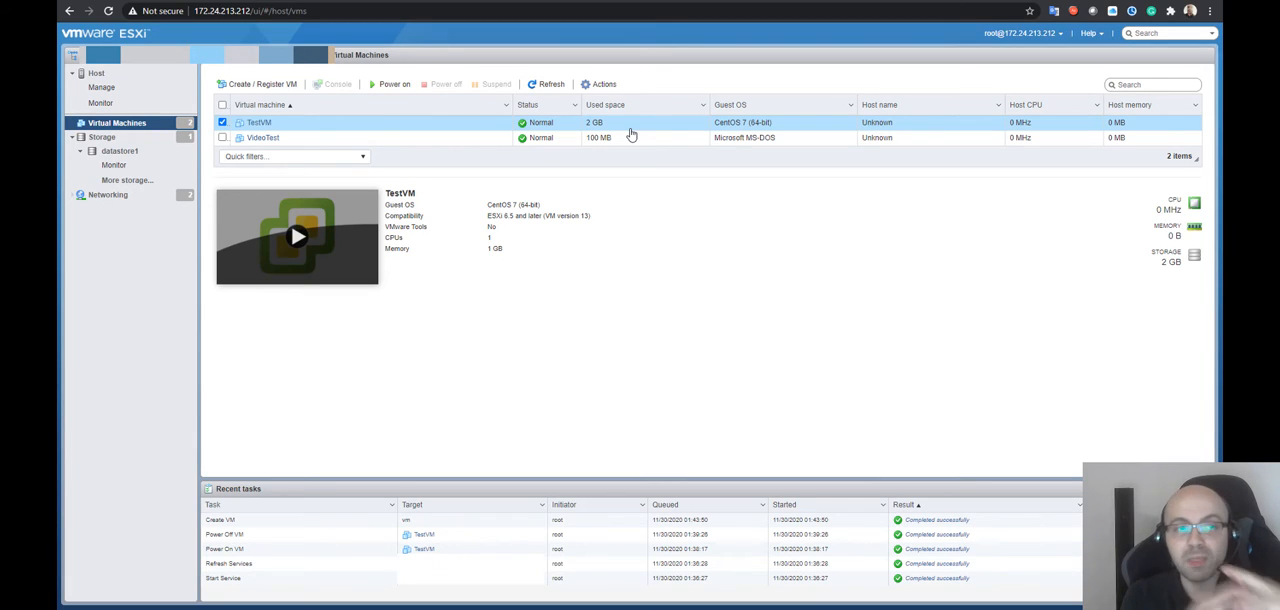
Browse datastore1 again to check the actions available for TestVM.vmx, and view the contents of the VideoTest folder
click(140, 155)
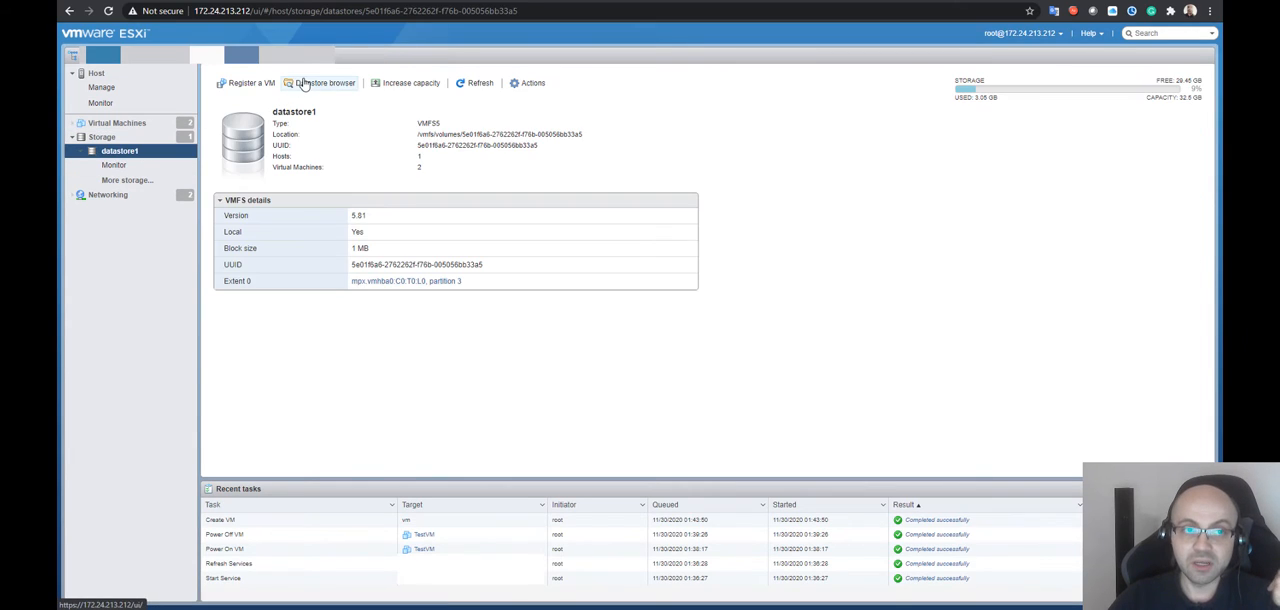
click(305, 84)
click(488, 227)
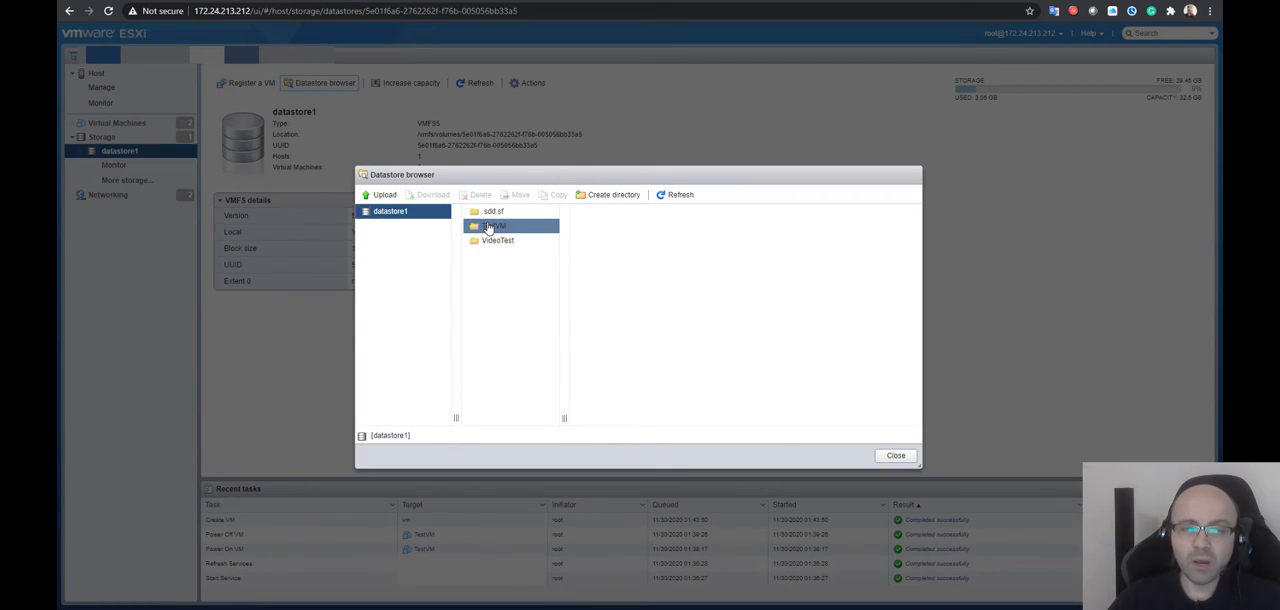
click(612, 315)
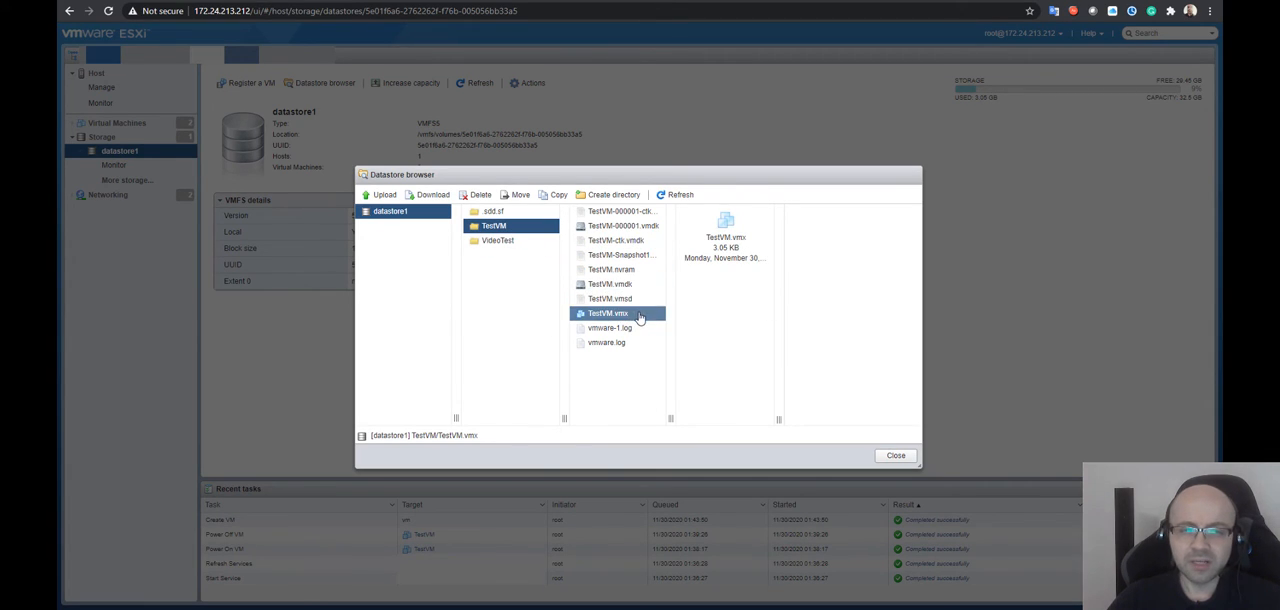
right_click(640, 314)
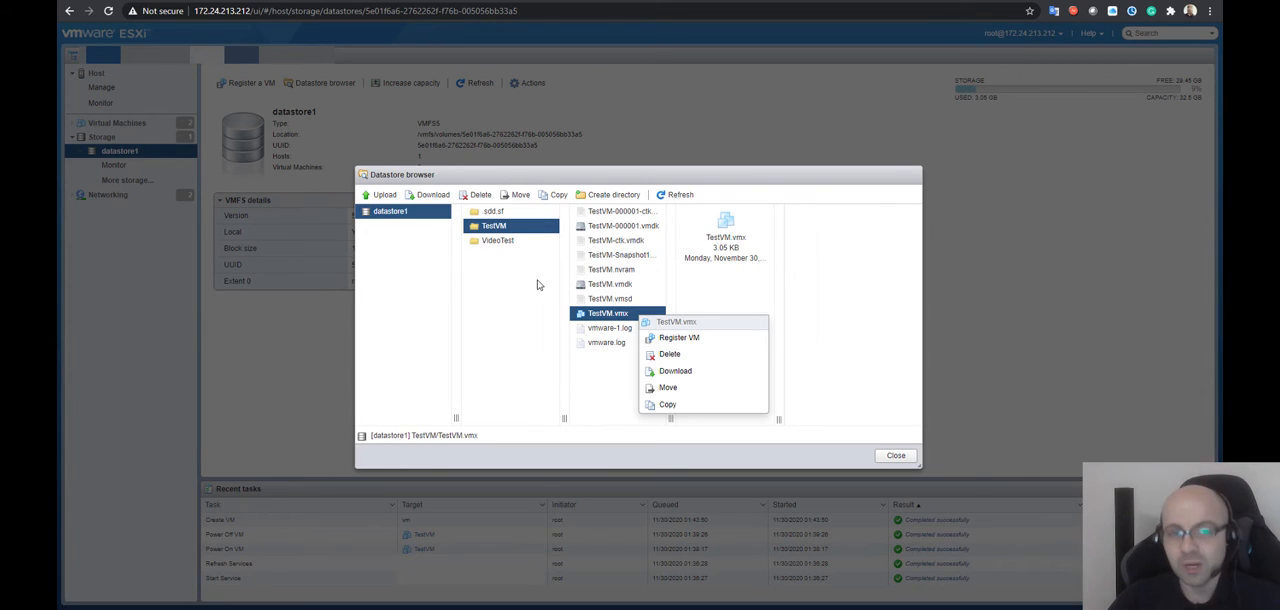
click(508, 229)
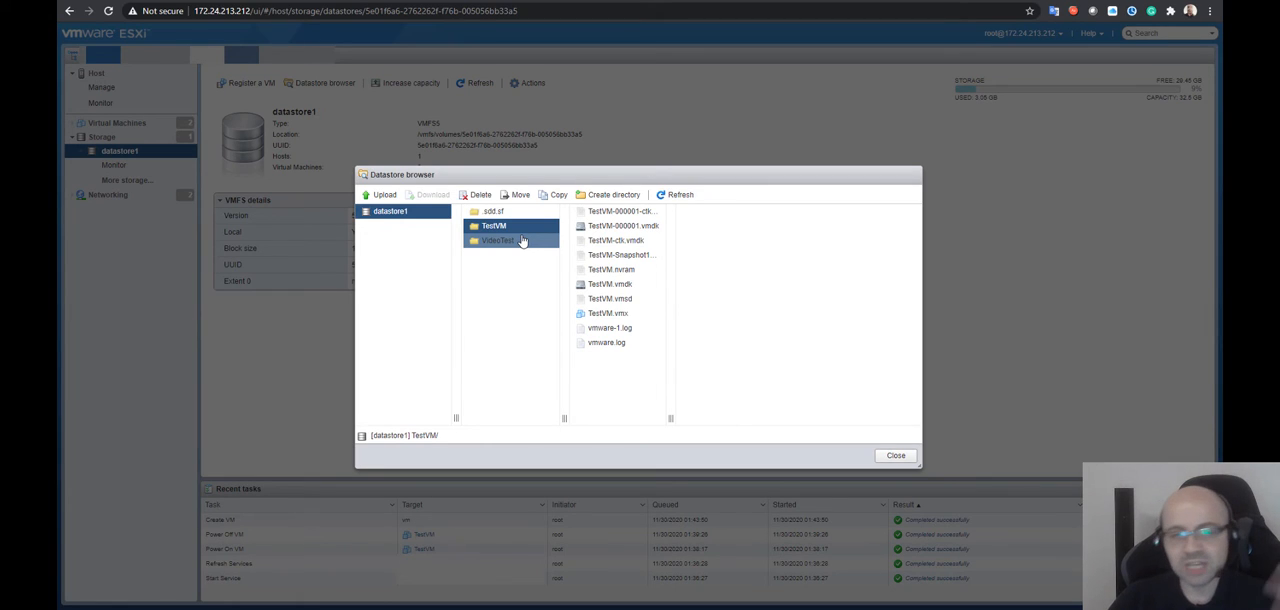
click(521, 241)
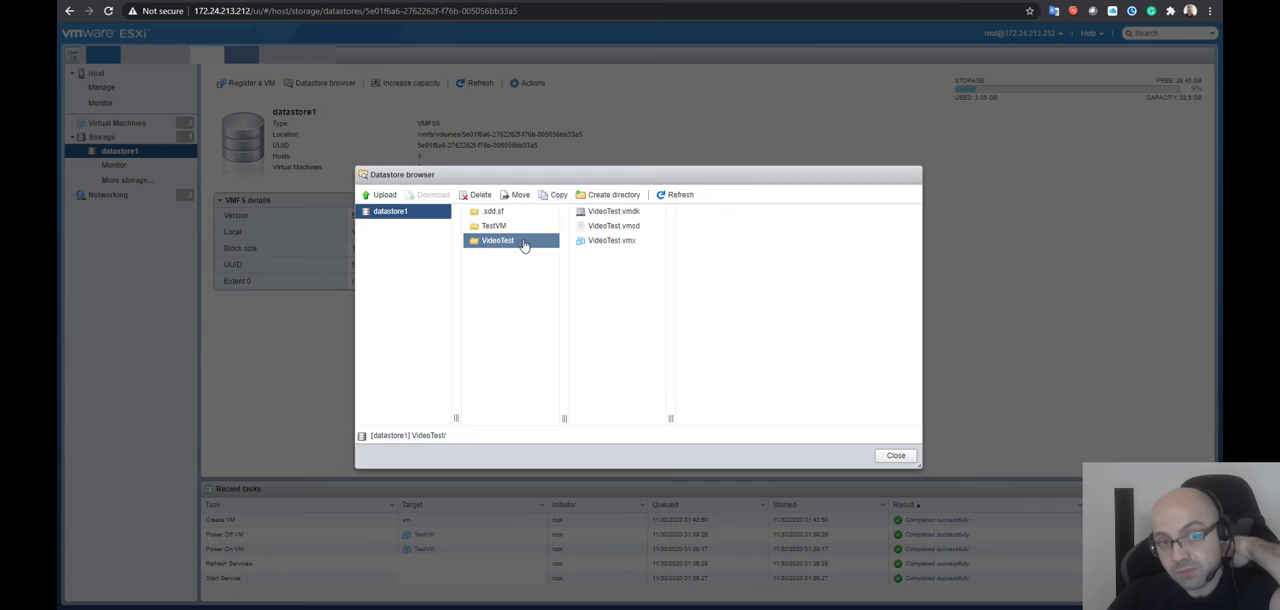
View the details of VideoTest.vmsd and VideoTest.vmdk in the VideoTest folder, including the virtual disk's file size
click(650, 229)
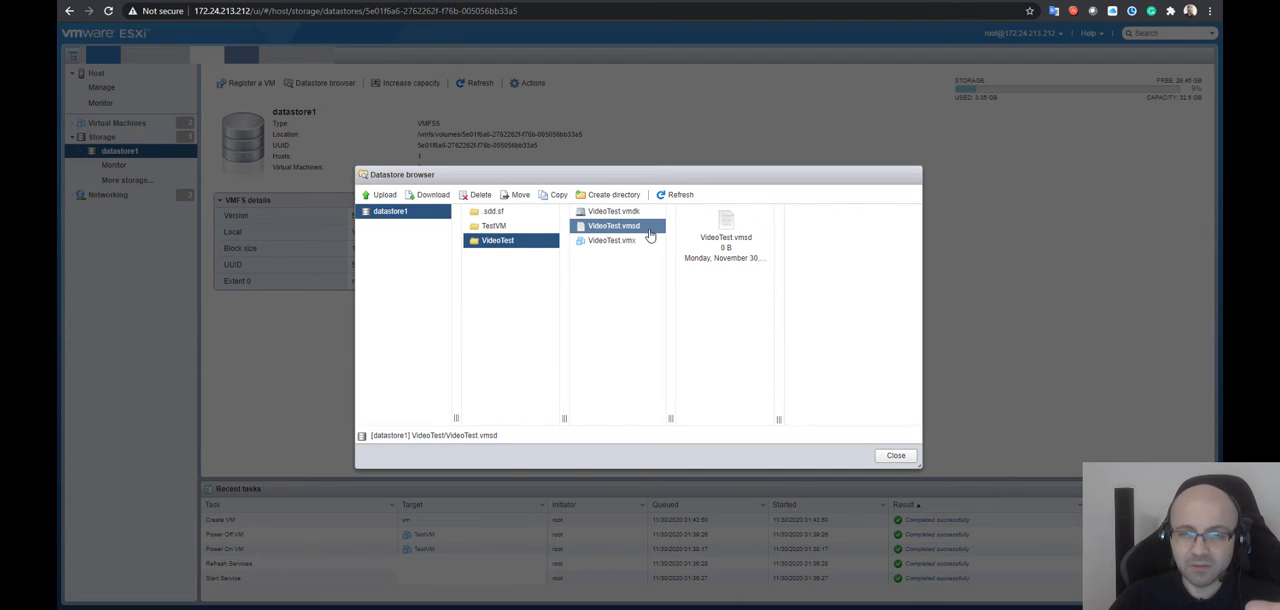
click(646, 241)
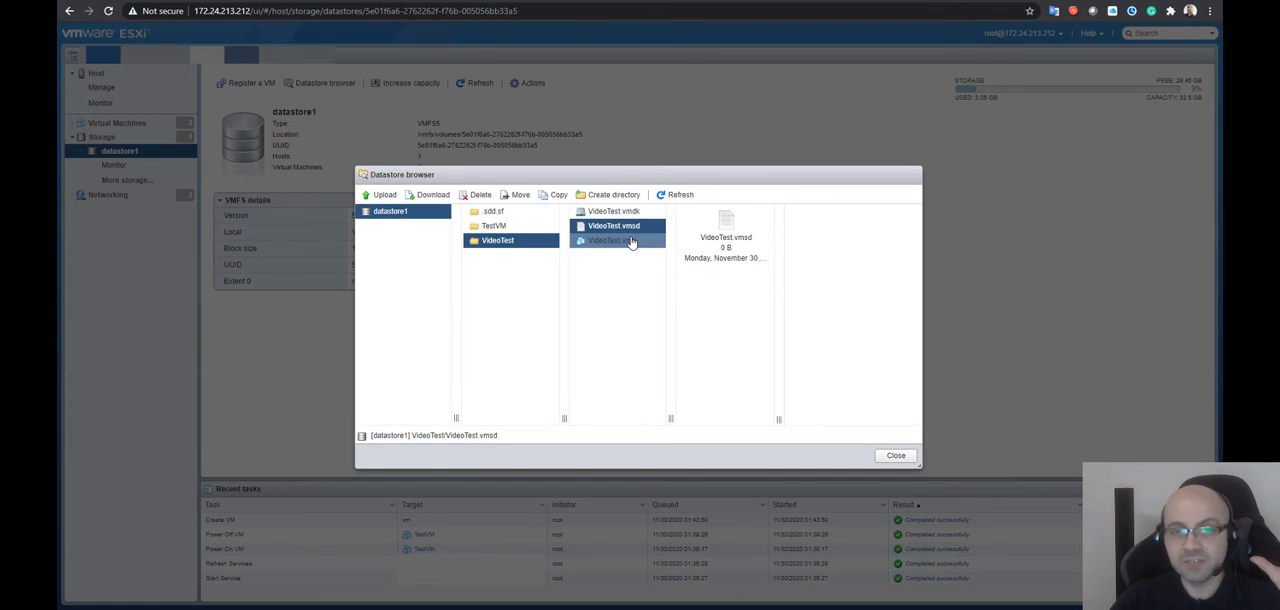
click(630, 211)
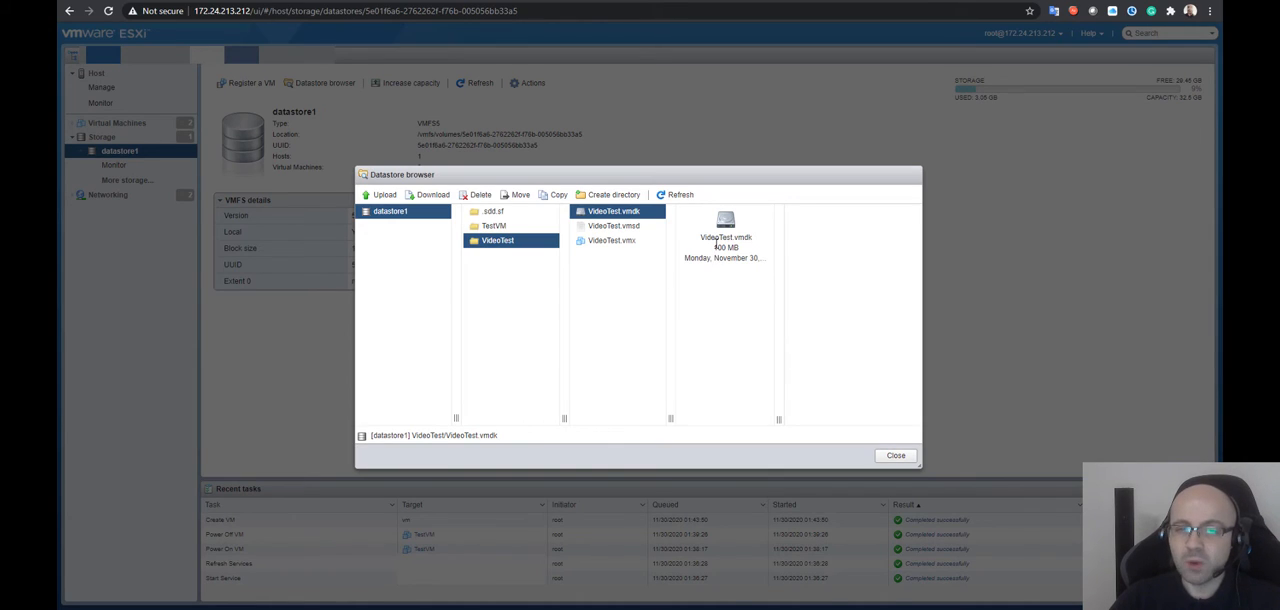
drag(712, 248, 752, 246)
click(740, 306)
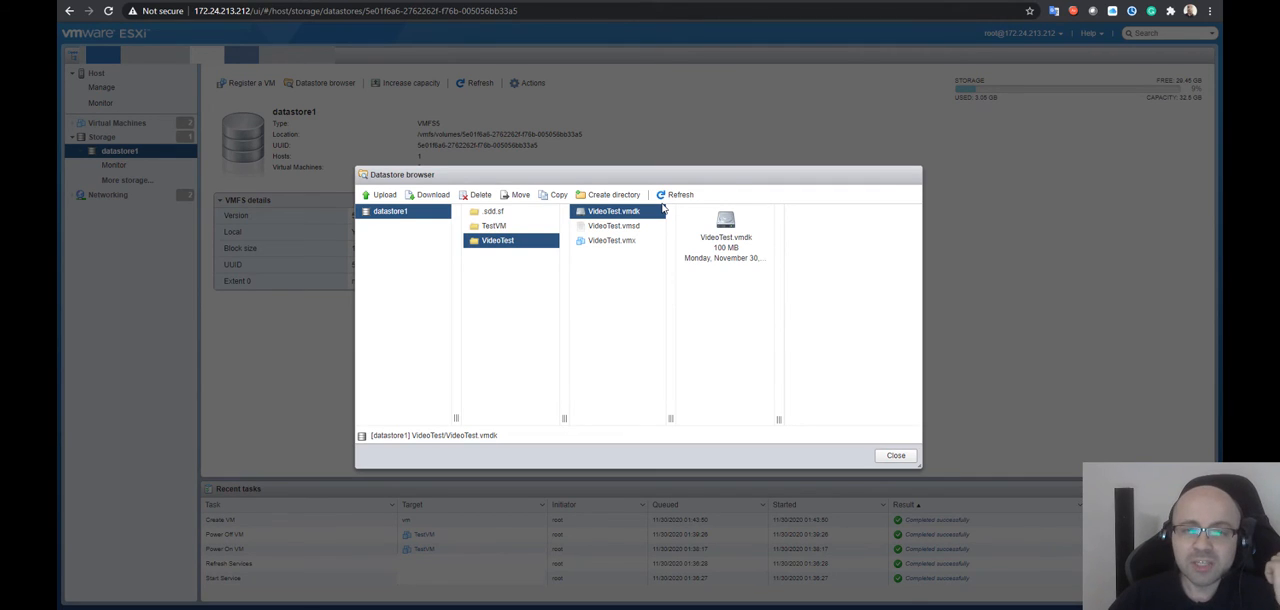
Download VideoTest.vmdk from the datastore, allow the site's permission request, and show the downloaded descriptor file in its folder
click(433, 195)
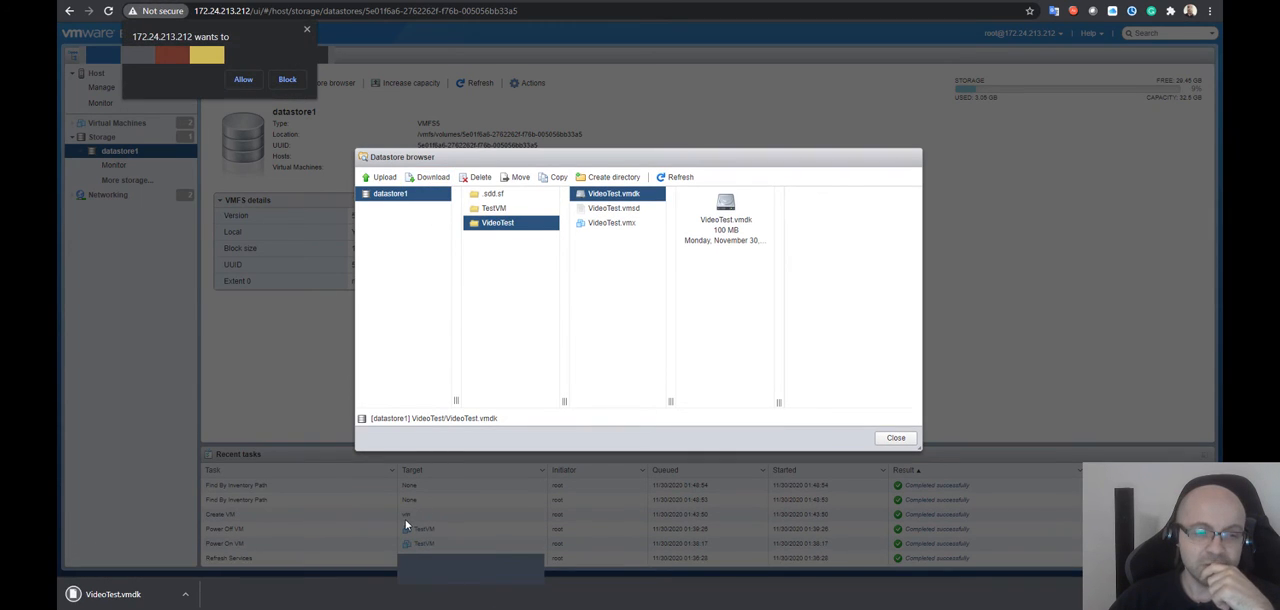
click(240, 80)
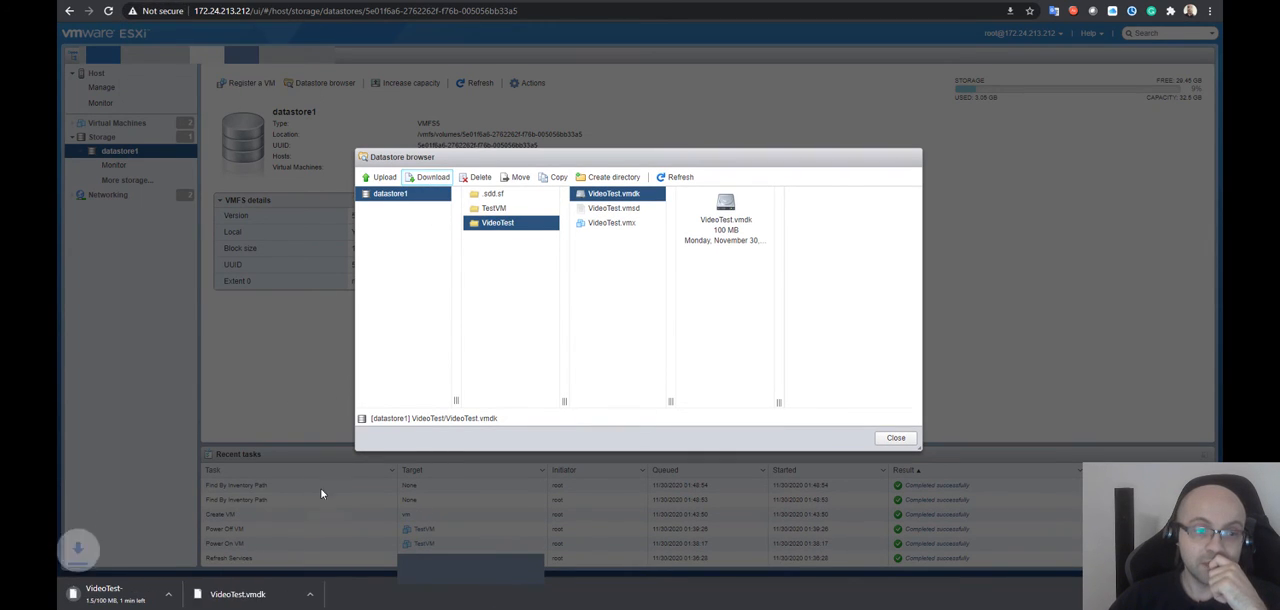
click(326, 594)
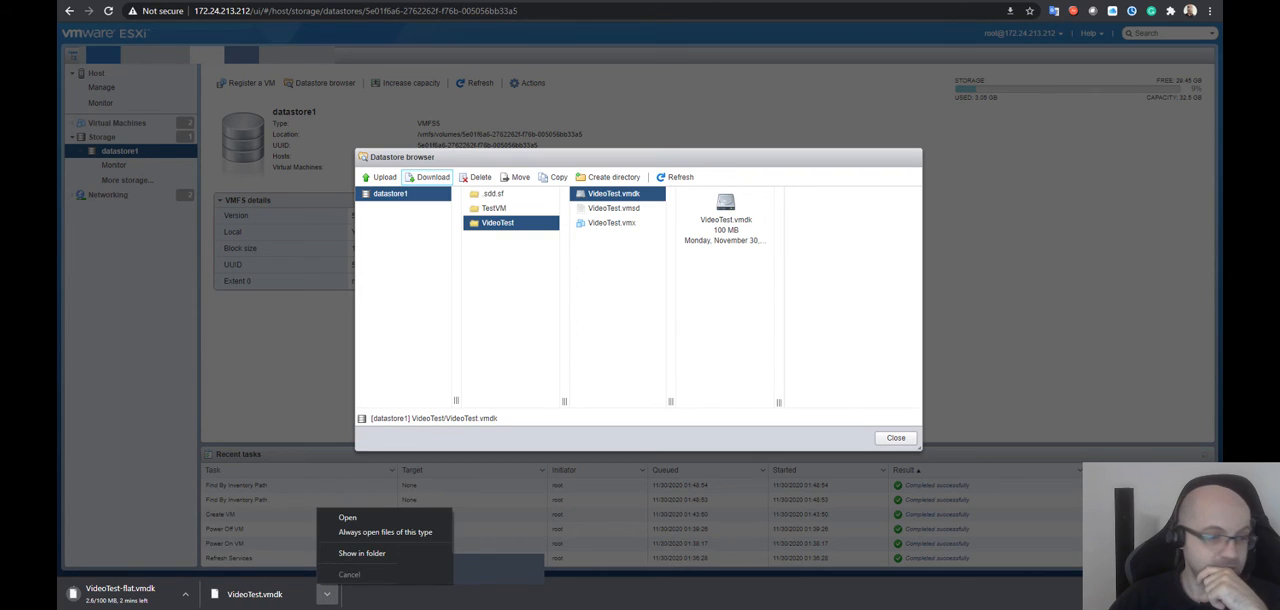
click(361, 553)
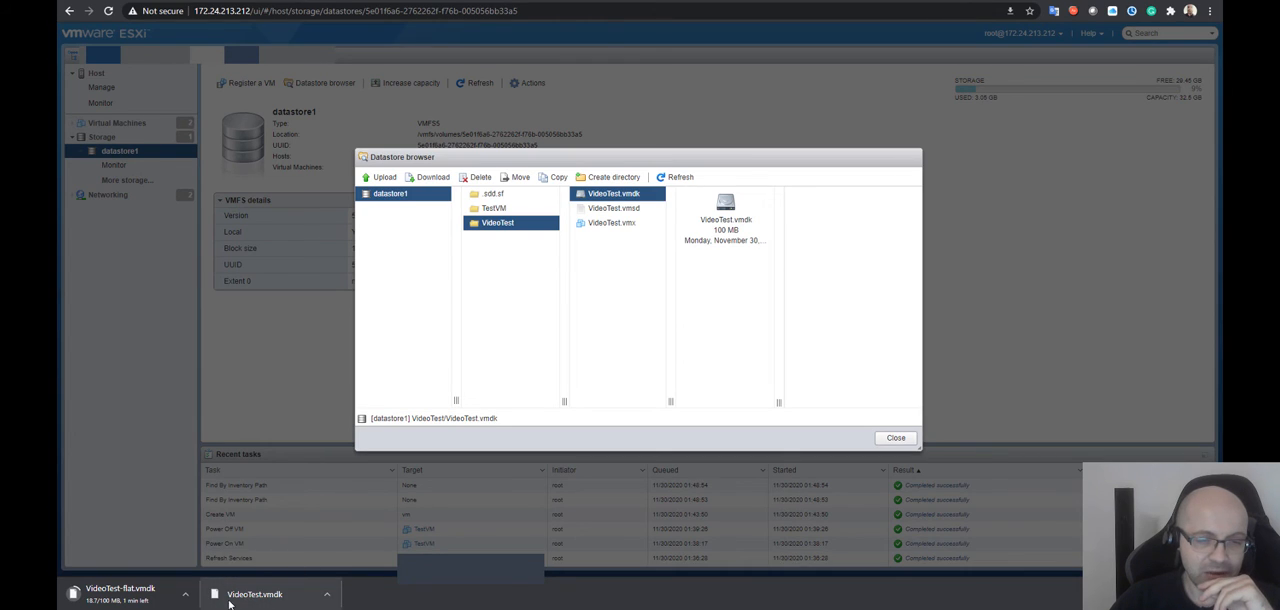
click(616, 209)
click(618, 196)
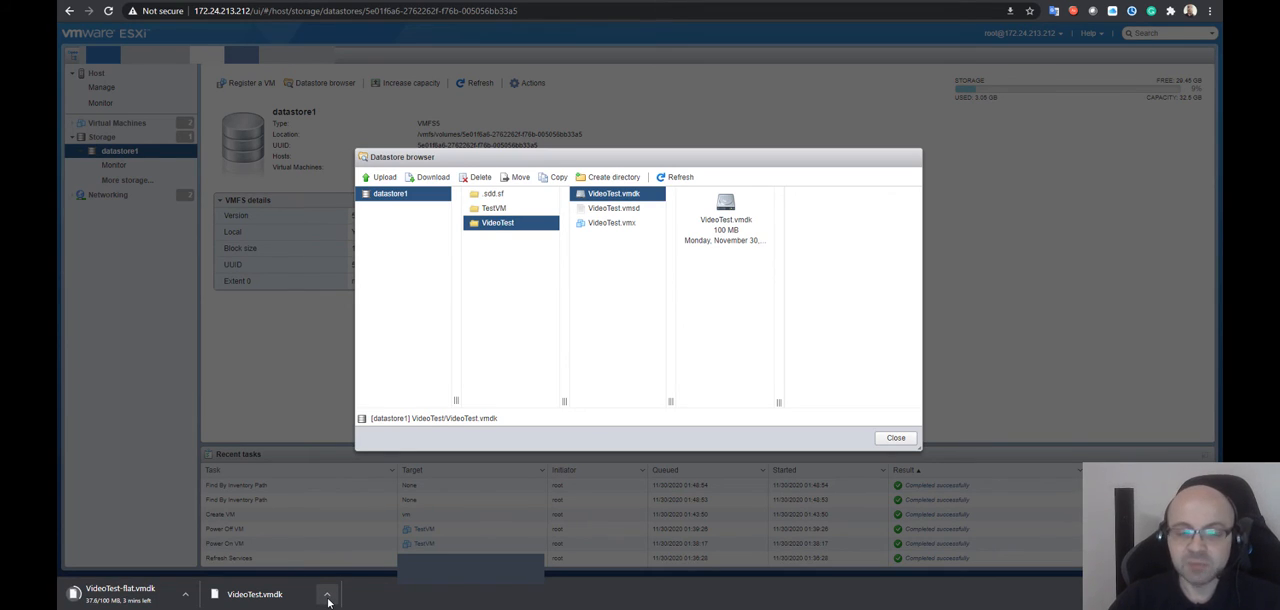
Open the downloaded VideoTest.vmdk descriptor file in a maximized Notepad window and highlight its contents
click(327, 596)
click(373, 519)
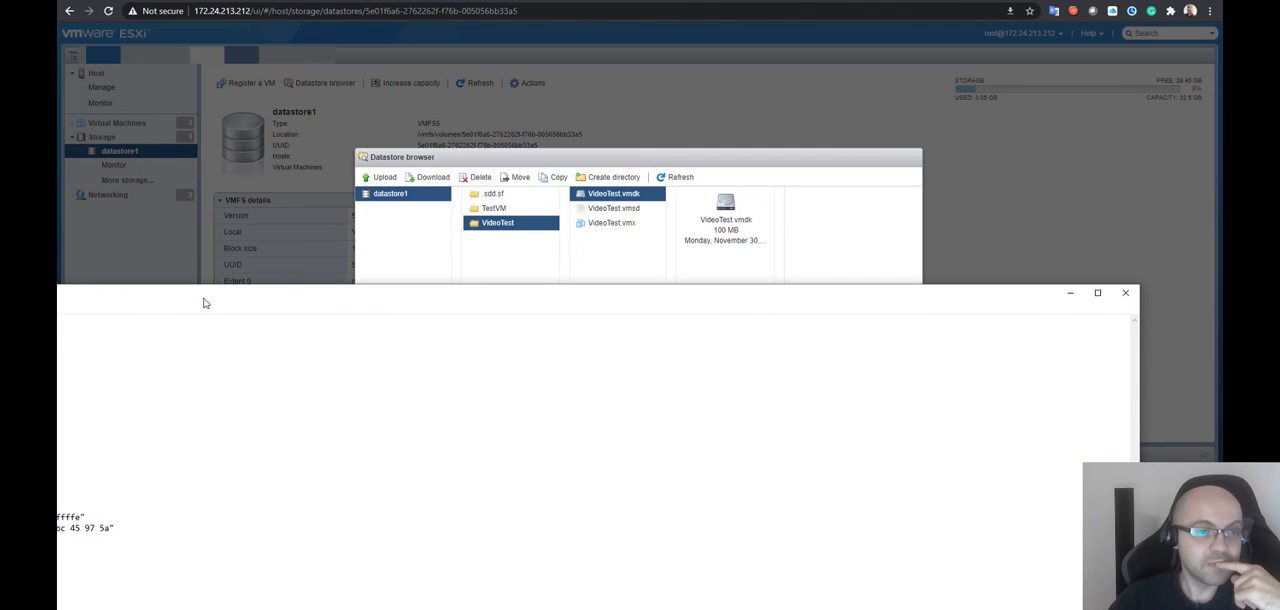
double_click(639, 212)
drag(270, 257, 100, 5)
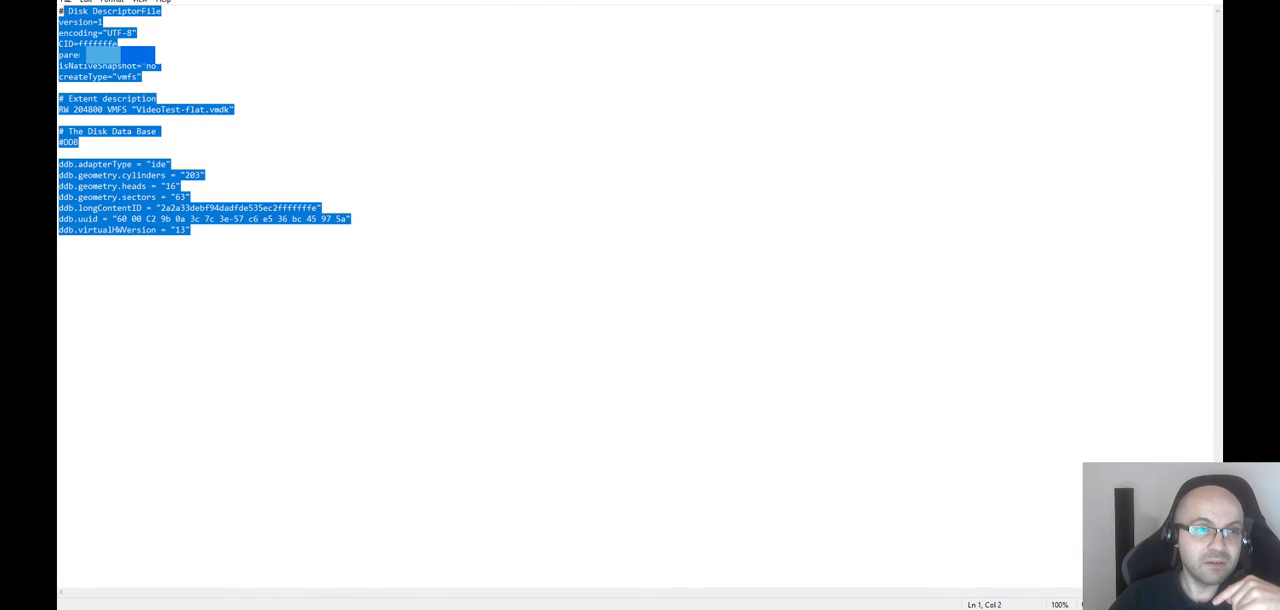
click(275, 131)
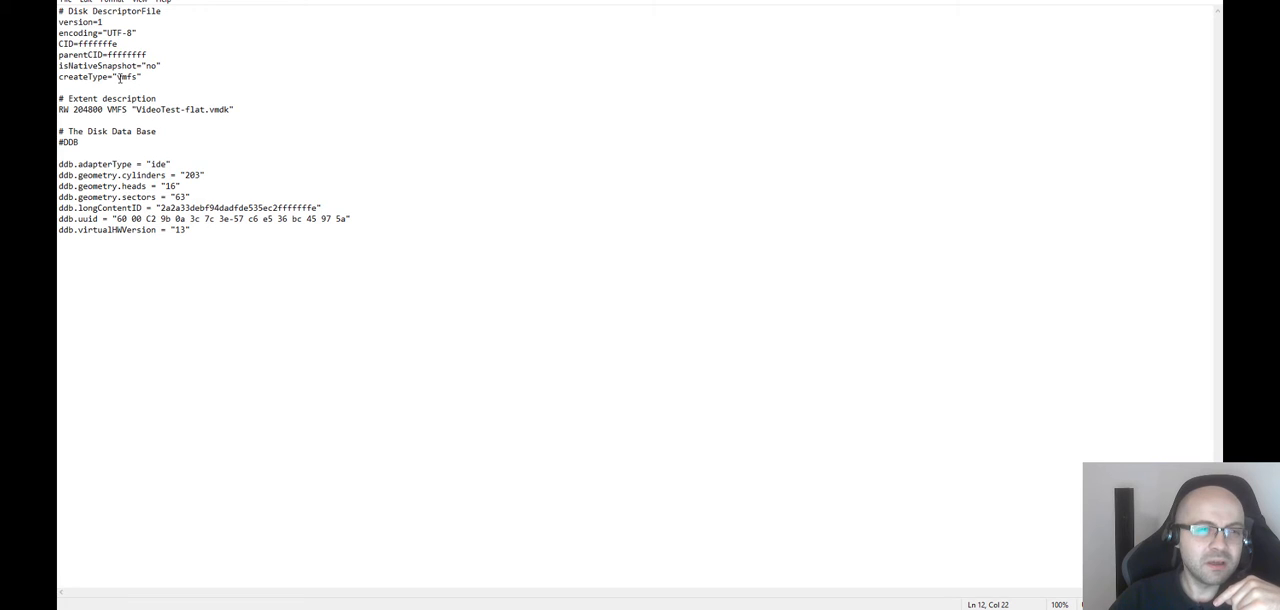
Examine the descriptor's createType, extent file name and disk database geometry entries, and return to the datastore browser
drag(122, 78, 175, 80)
click(173, 81)
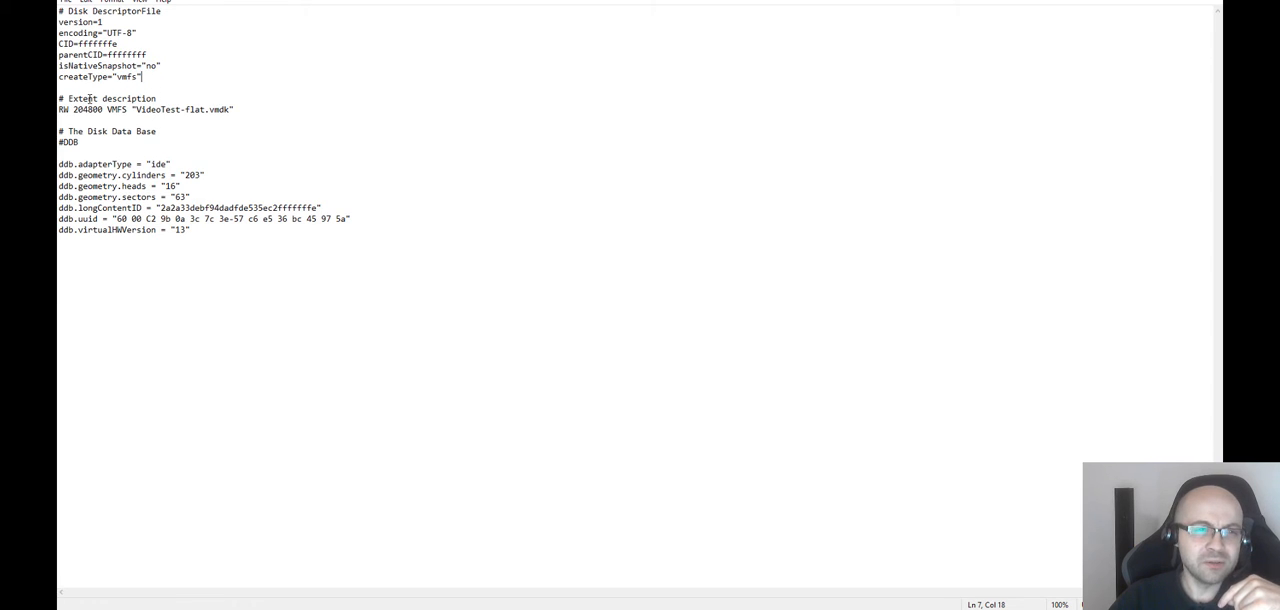
drag(131, 110, 238, 110)
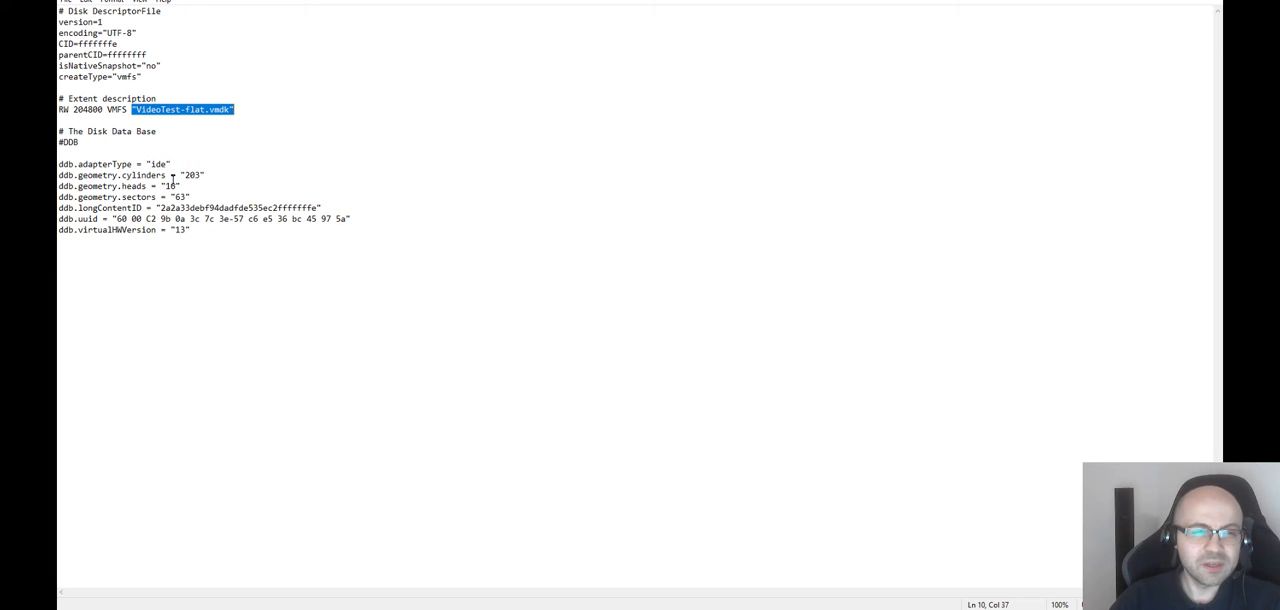
drag(150, 164, 150, 187)
drag(263, 233, 142, 176)
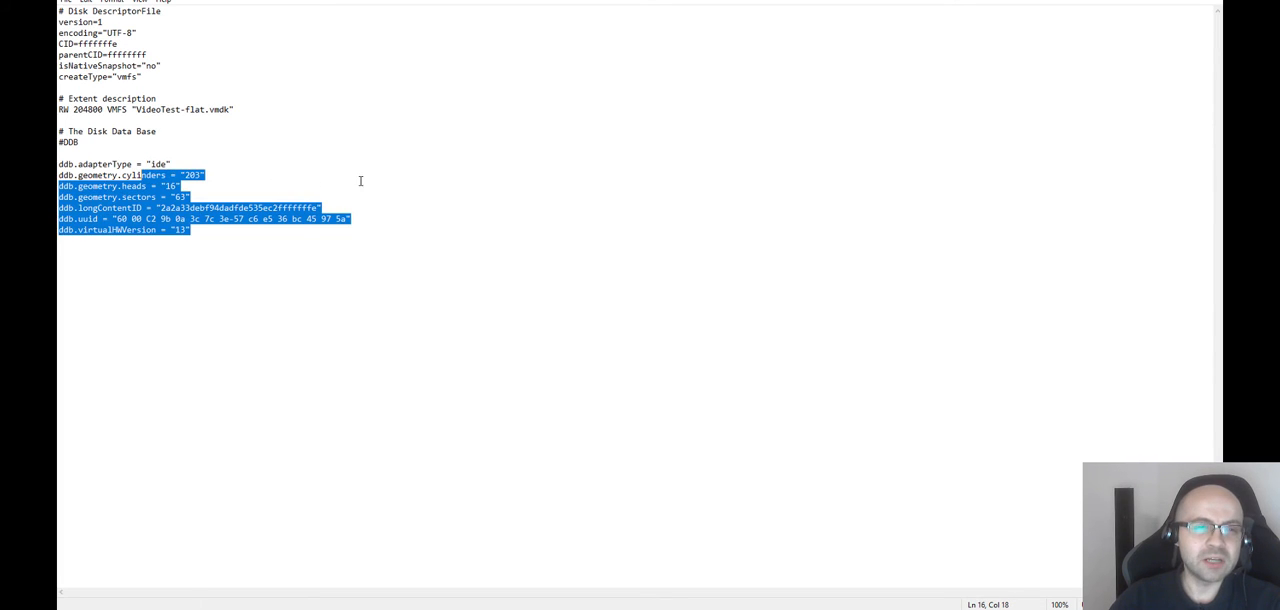
click(363, 184)
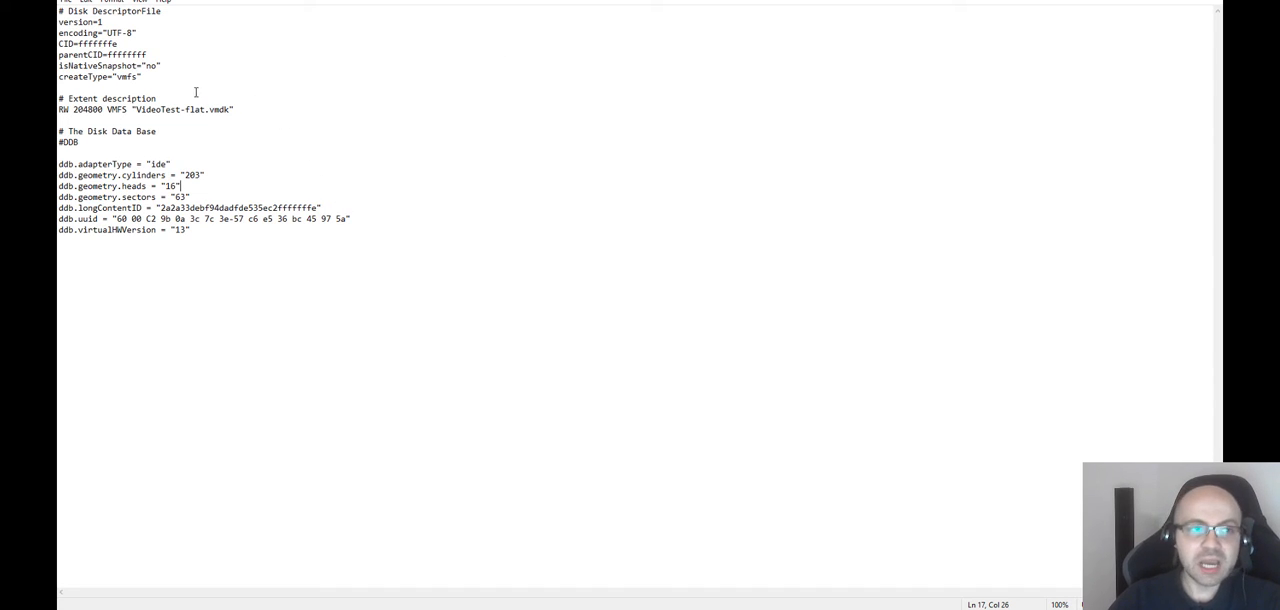
key(alt+Tab)
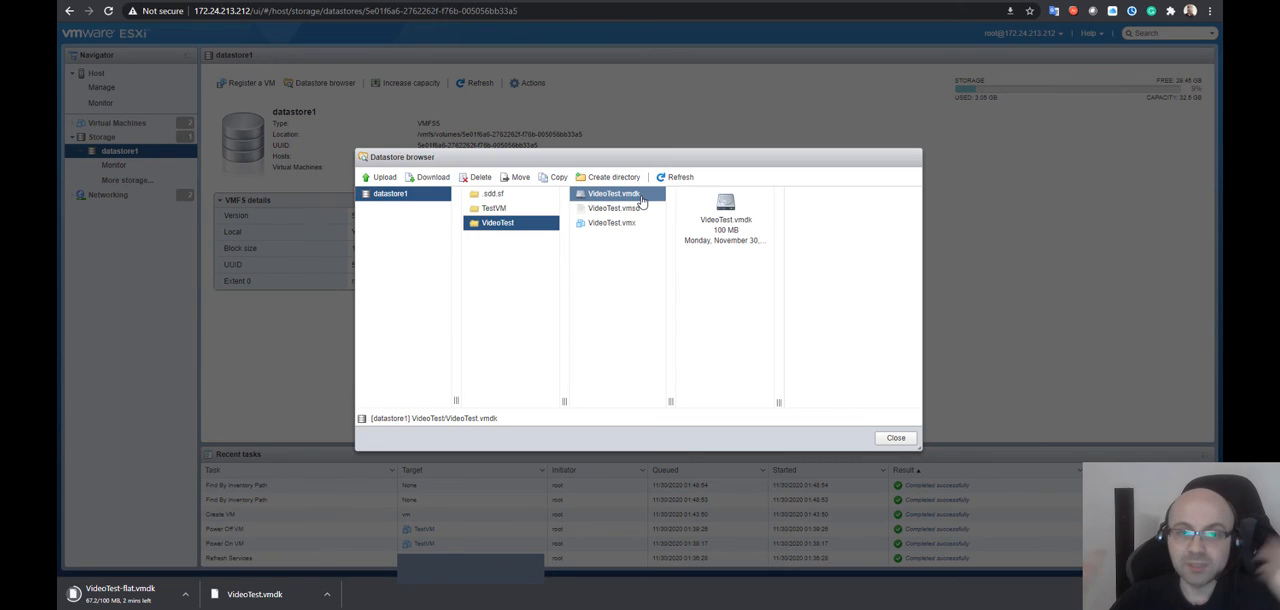
Download VideoTest.vmsd from the VideoTest folder and open the downloaded copy in Notepad
click(640, 208)
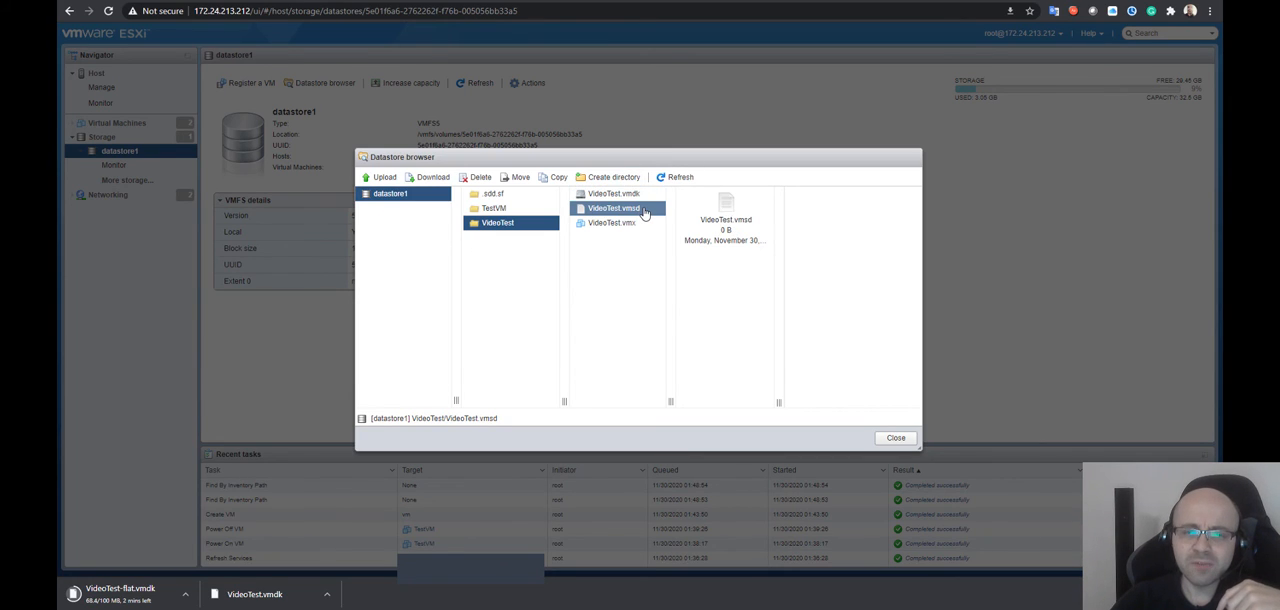
right_click(641, 209)
click(674, 251)
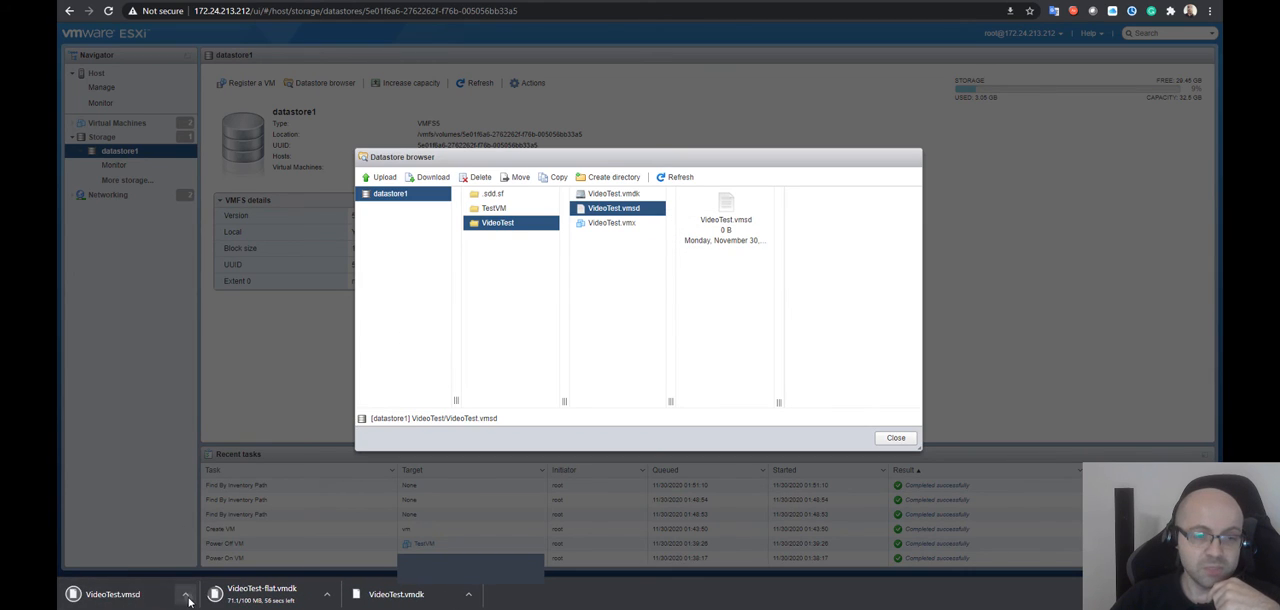
click(185, 594)
click(207, 518)
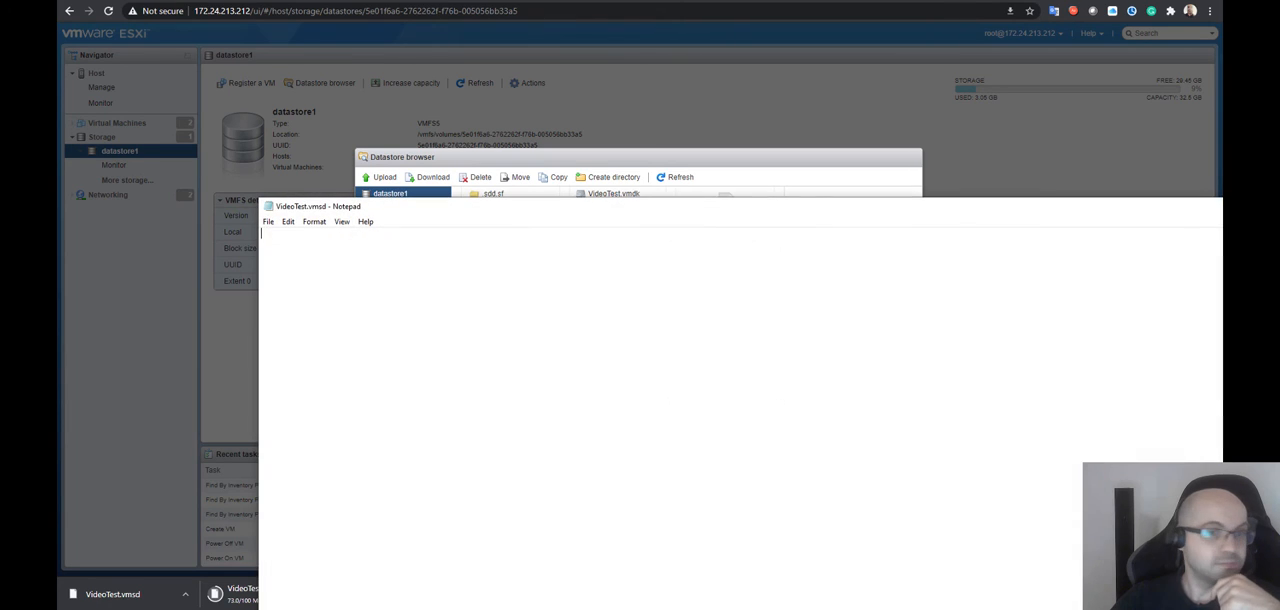
Look over the contents of VideoTest.vmsd and close its Notepad window
drag(358, 207, 483, 108)
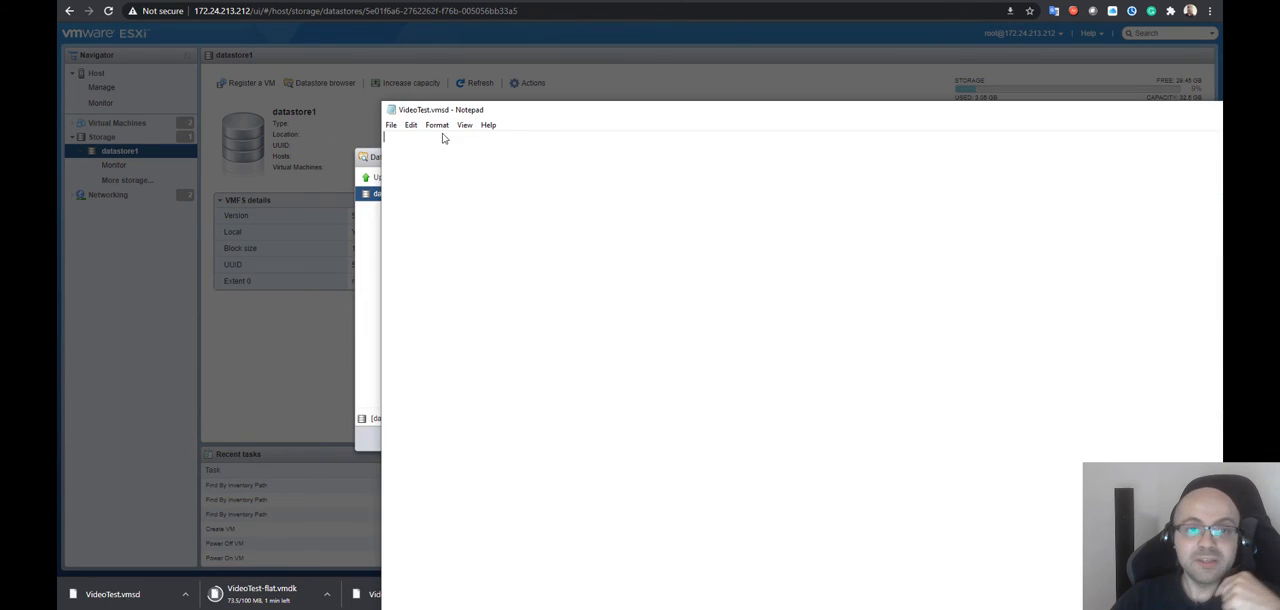
drag(514, 110, 277, 80)
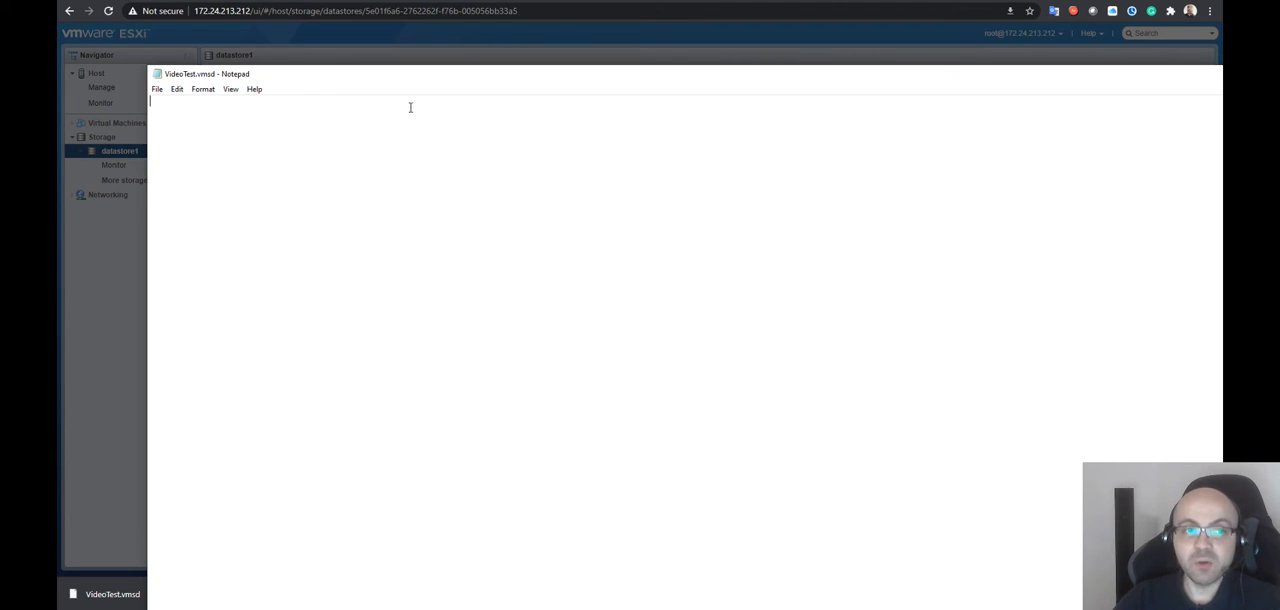
drag(377, 77, 288, 305)
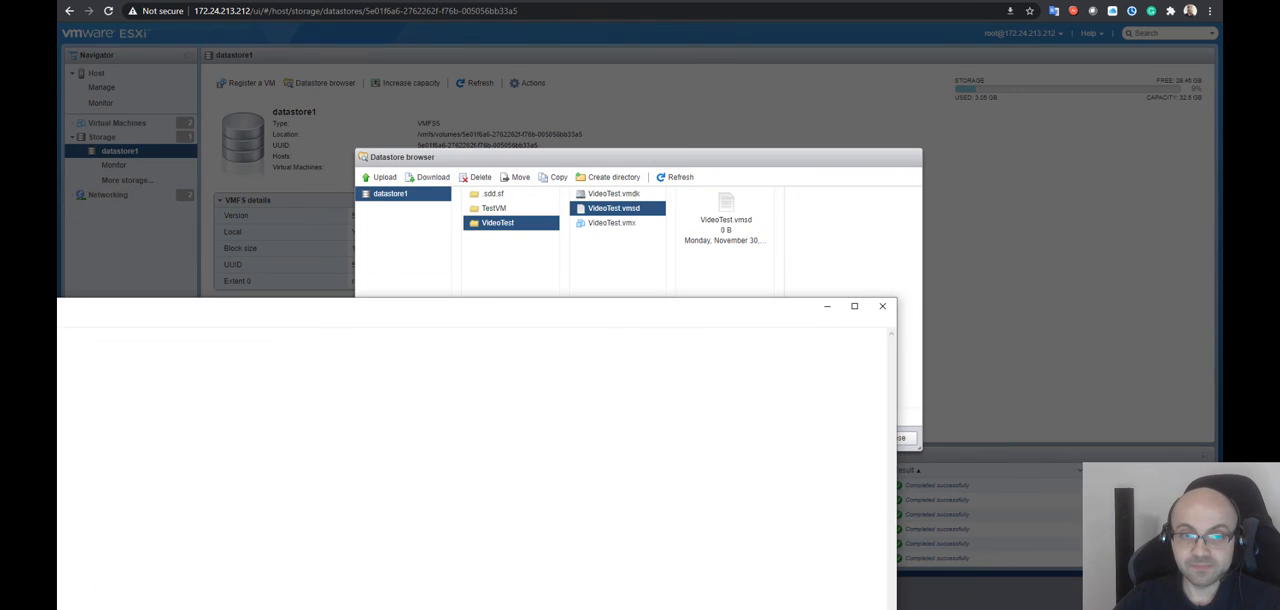
click(882, 305)
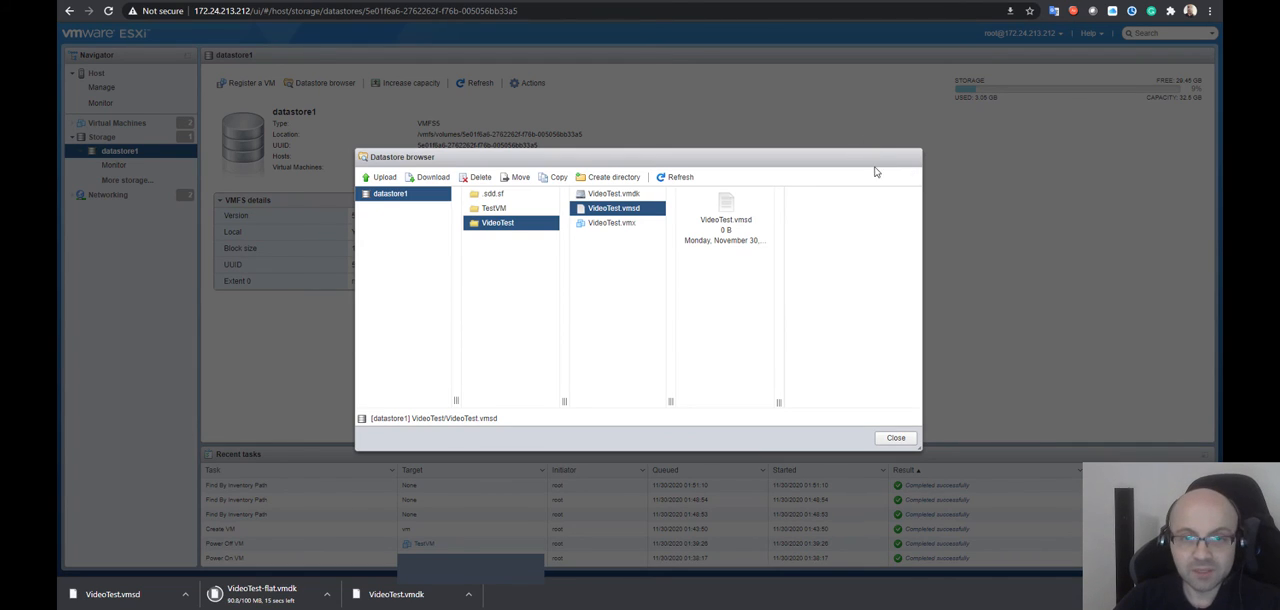
Download VideoTest.vmx from the VideoTest folder and open the downloaded copy in a maximized Notepad window
click(612, 223)
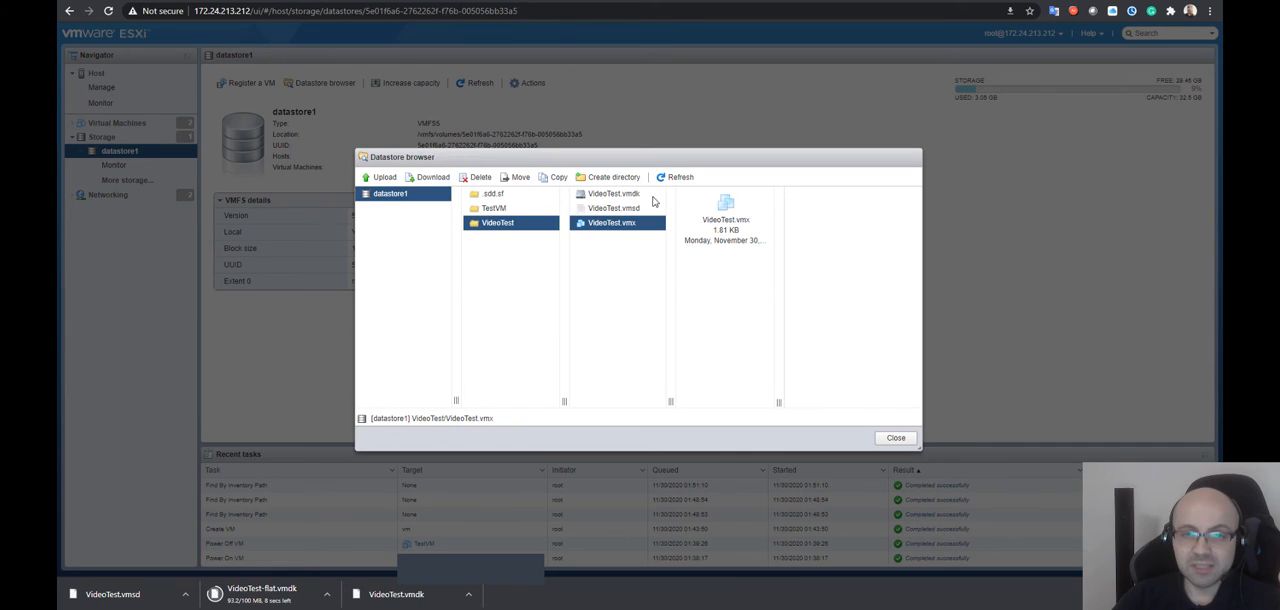
right_click(617, 222)
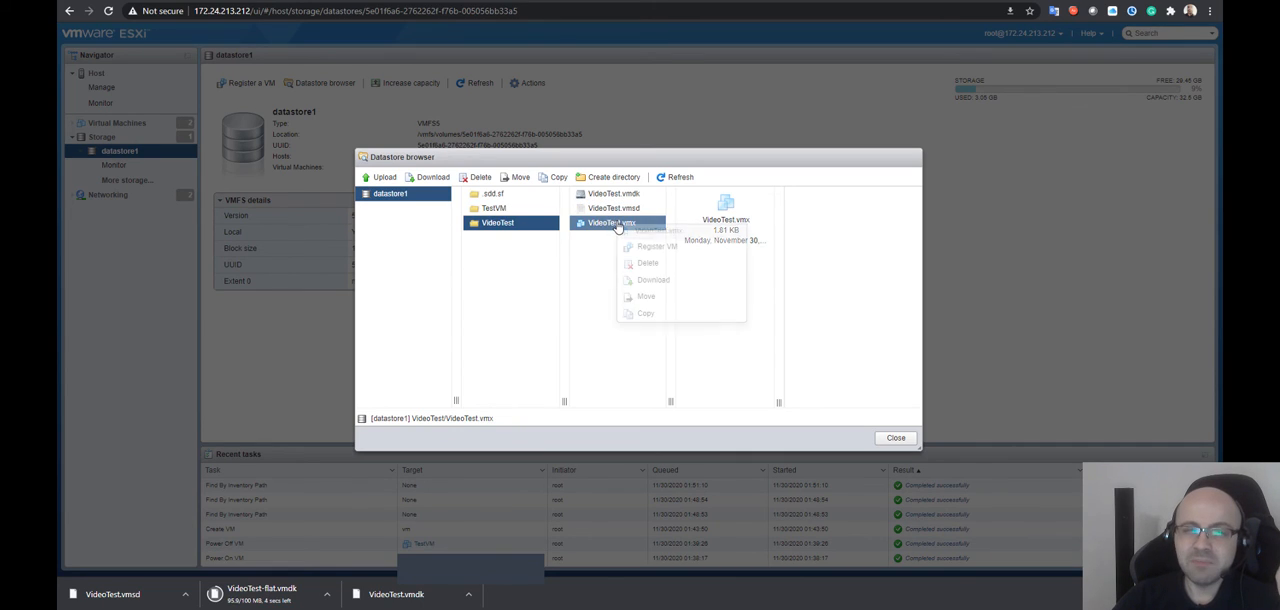
click(673, 280)
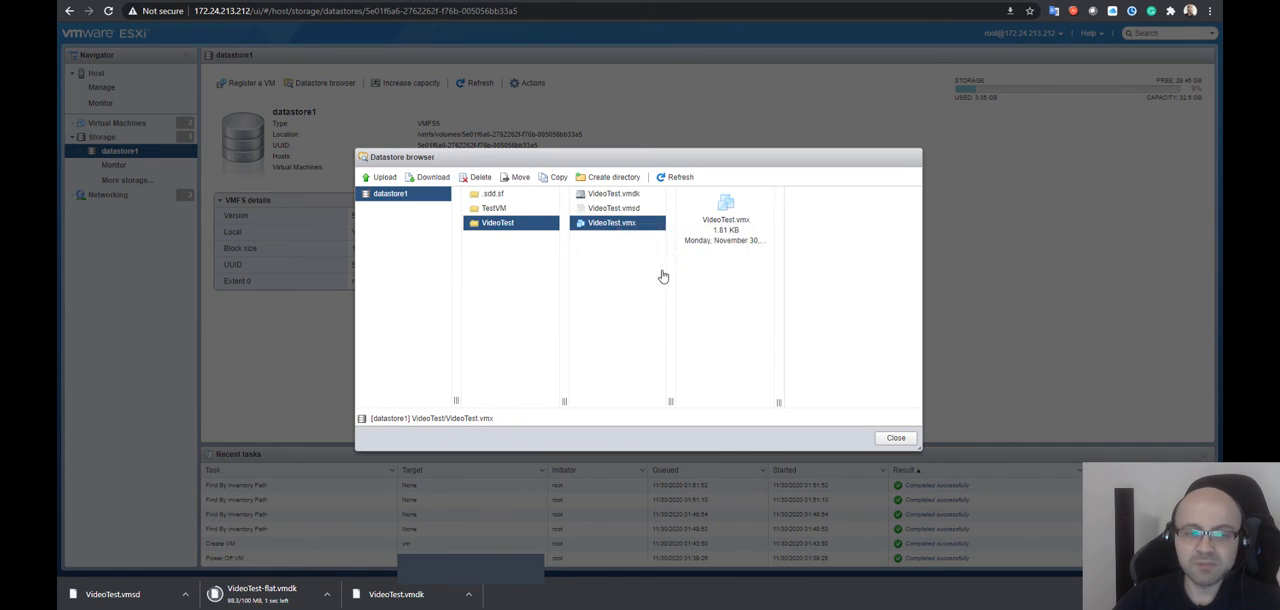
click(185, 594)
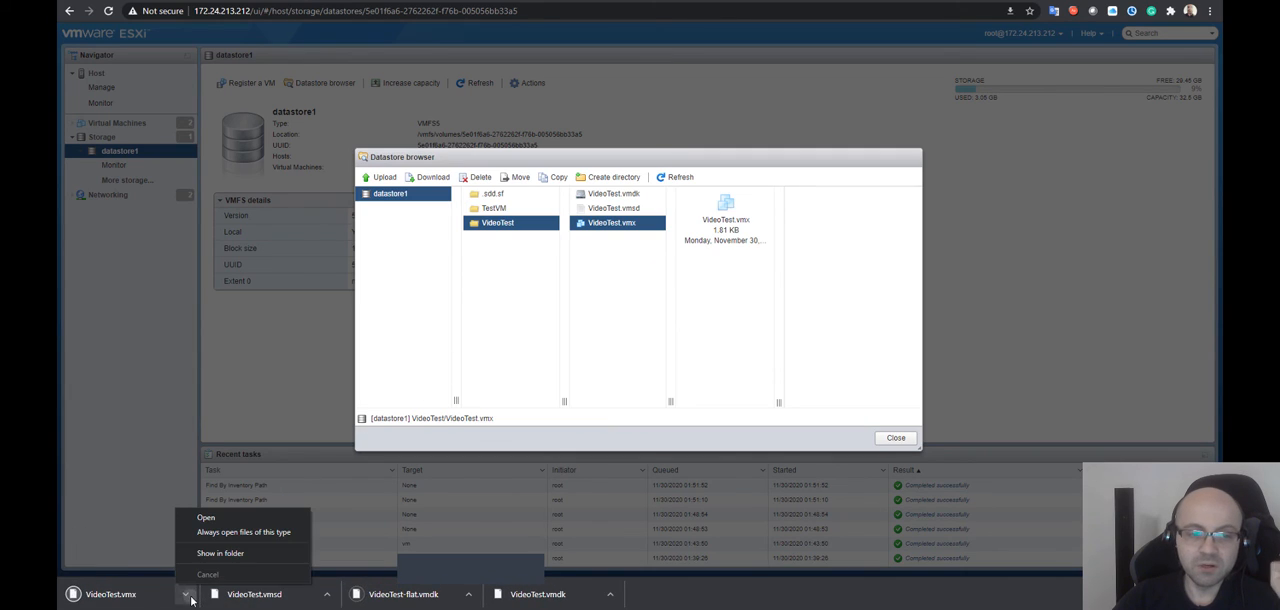
click(240, 518)
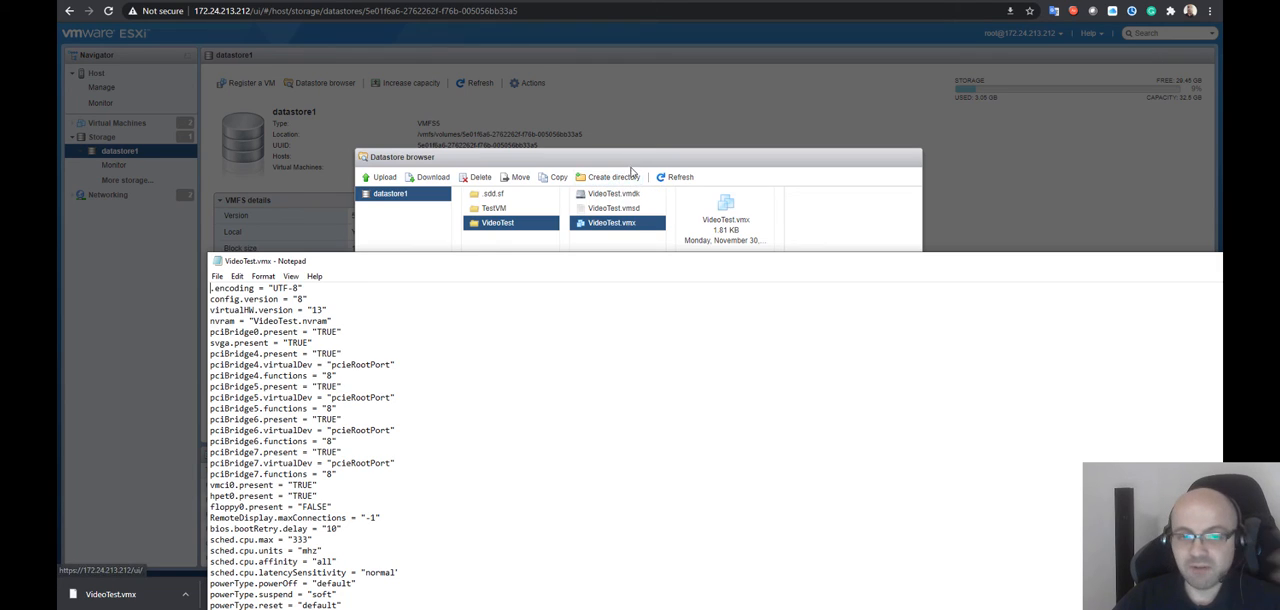
double_click(607, 260)
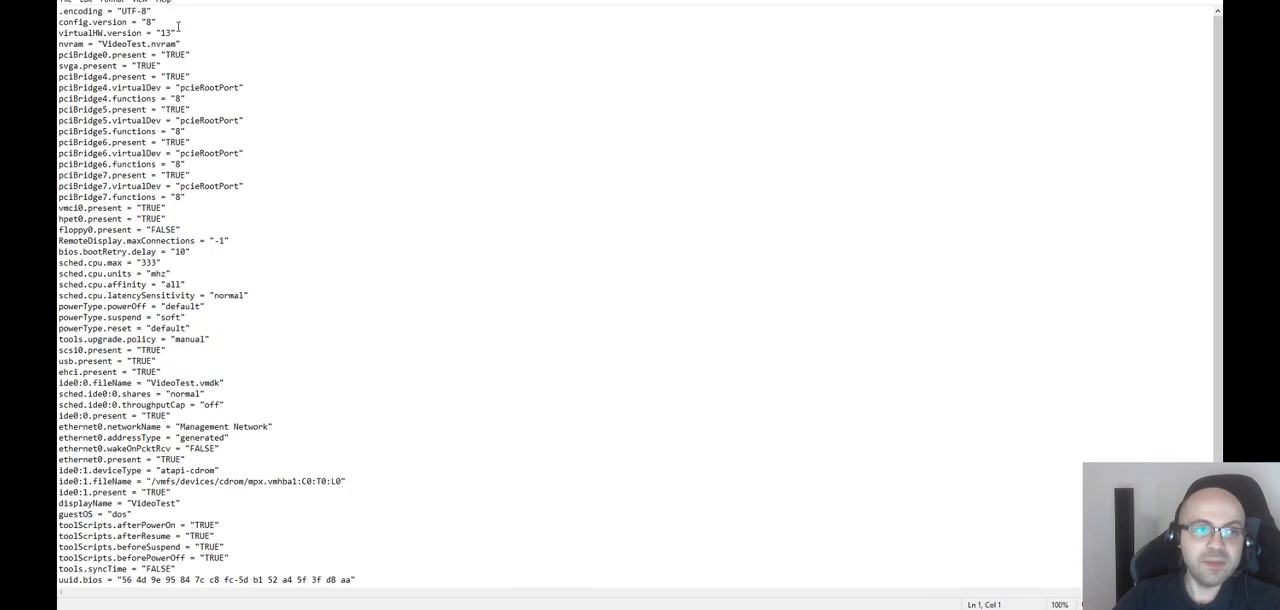
Examine the VideoTest.vmx configuration, including the nvram file name, the PCI bridge entries and the floppy setting
scroll(120, 131, down, 3)
scroll(110, 200, up, 3)
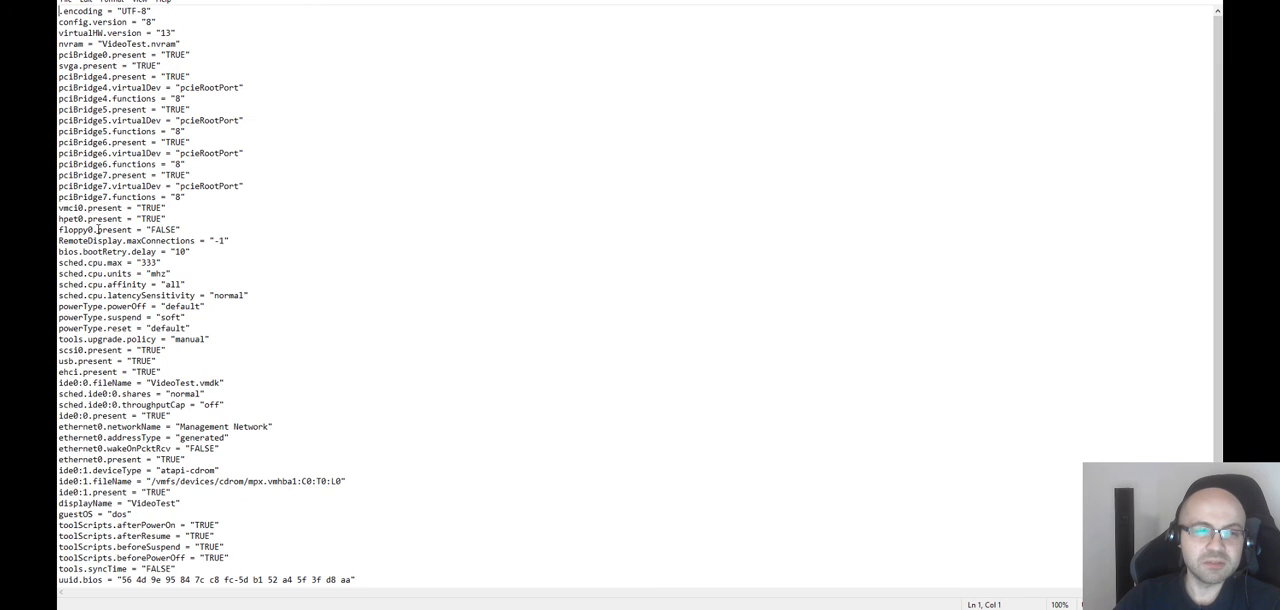
scroll(105, 236, down, 3)
scroll(222, 516, up, 3)
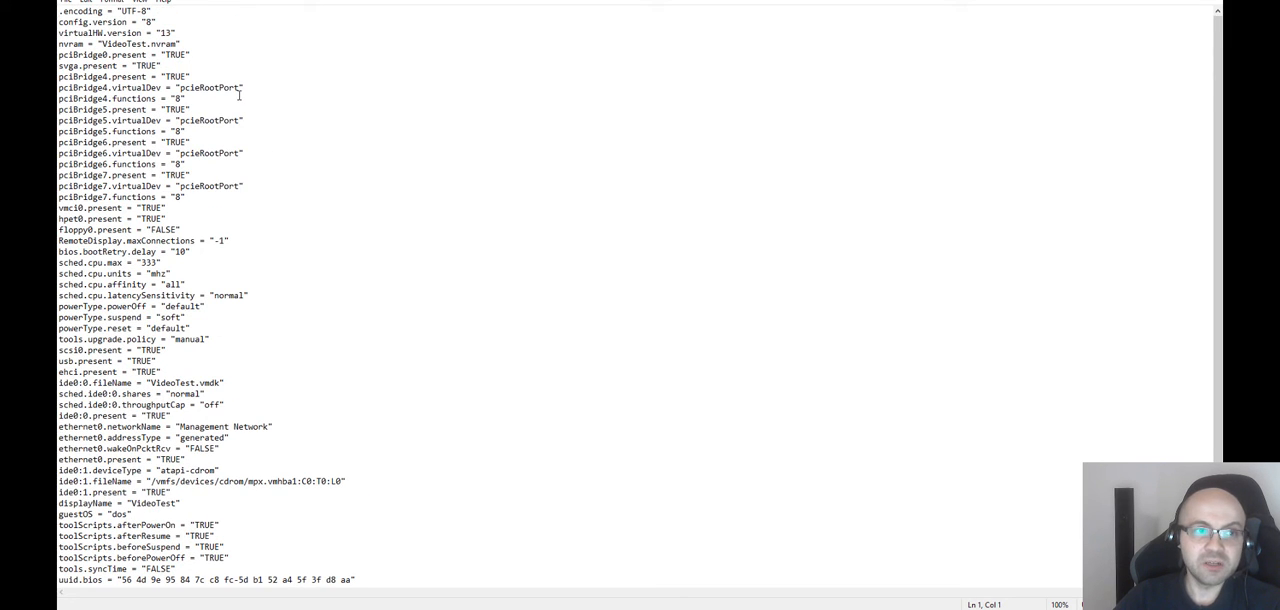
drag(98, 44, 186, 43)
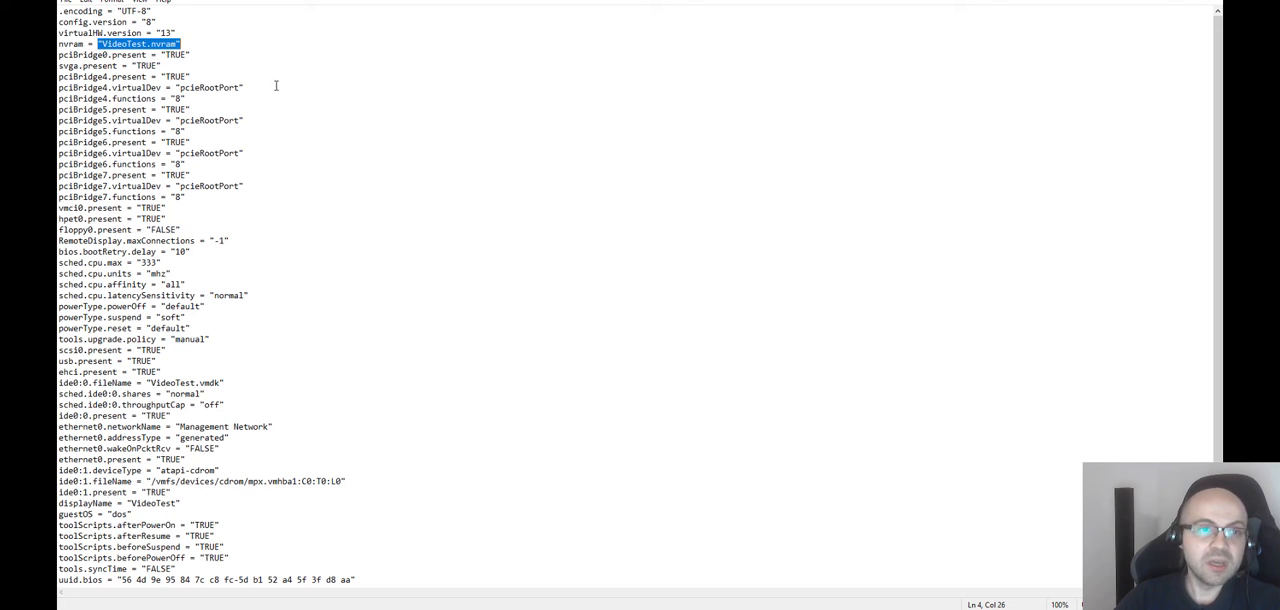
drag(136, 68, 255, 218)
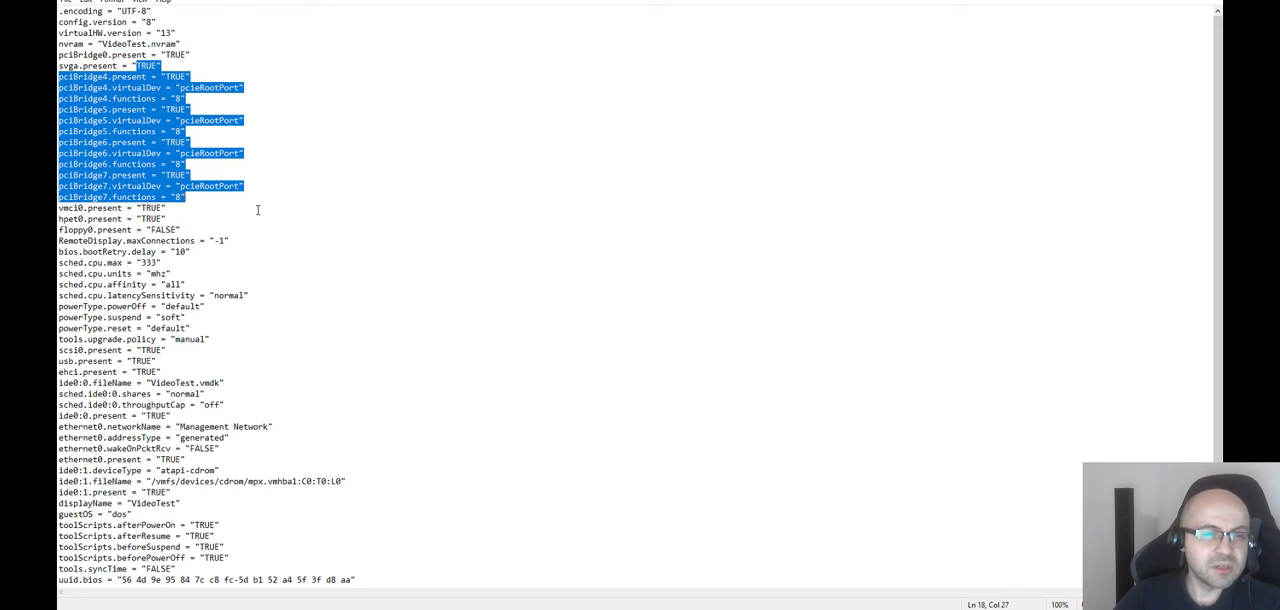
click(257, 210)
drag(64, 231, 241, 226)
click(309, 225)
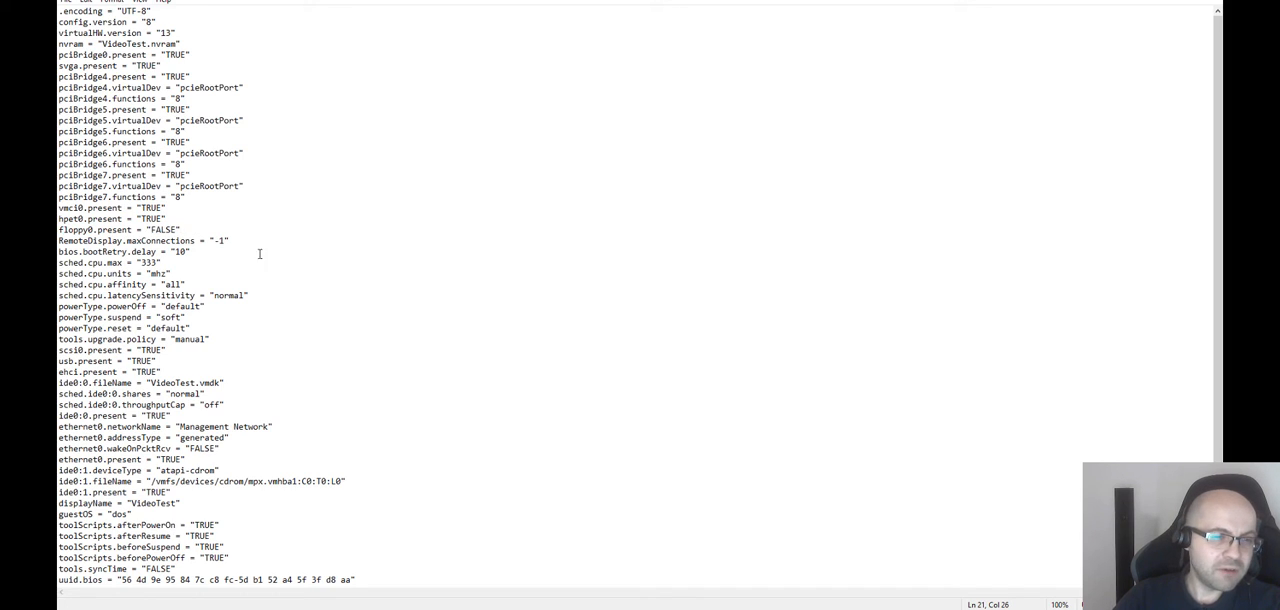
Examine the CPU maximum, the ide0:0 disk file name and presence, and the ethernet0 network name in VideoTest.vmx
drag(140, 262, 165, 263)
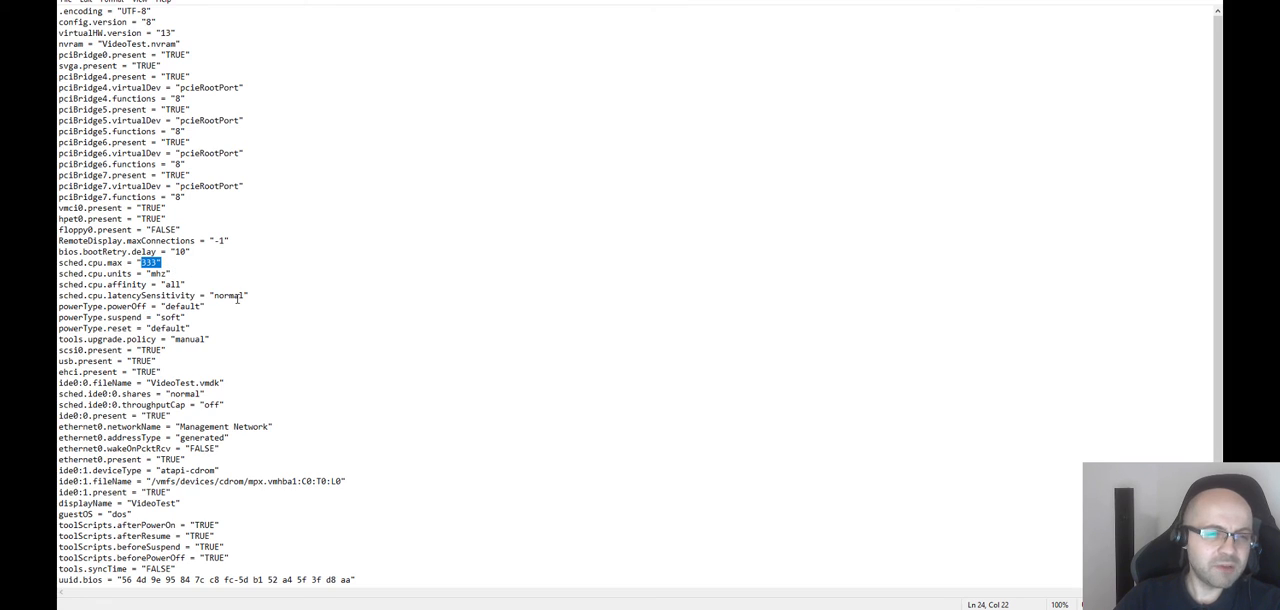
drag(173, 415, 141, 415)
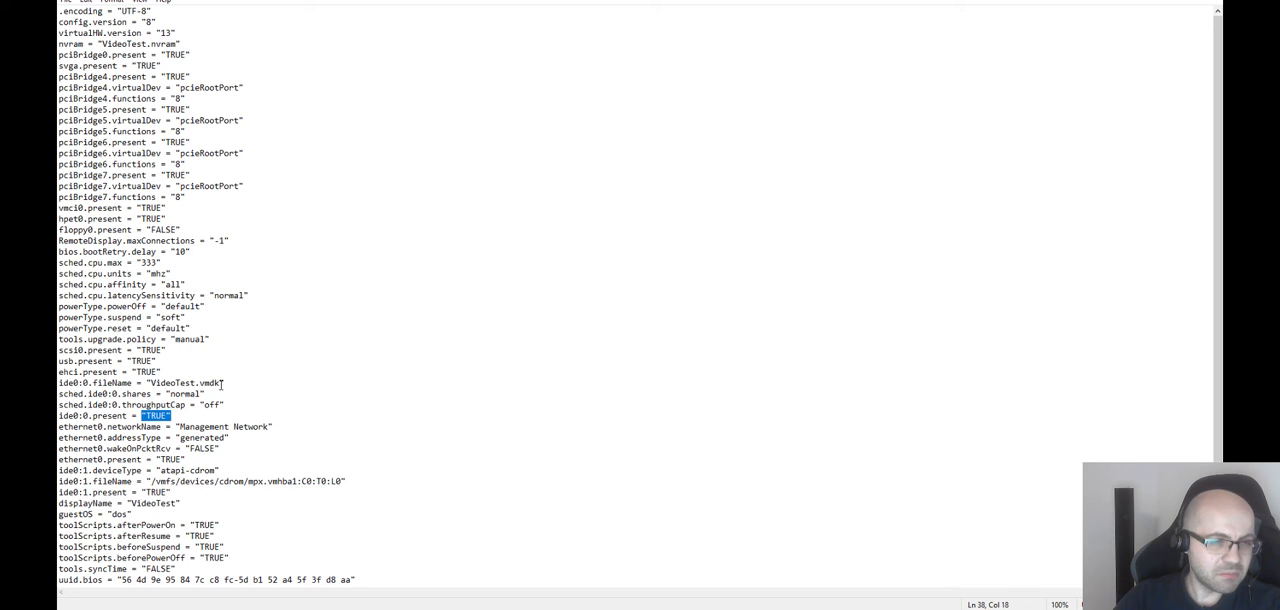
drag(222, 383, 151, 383)
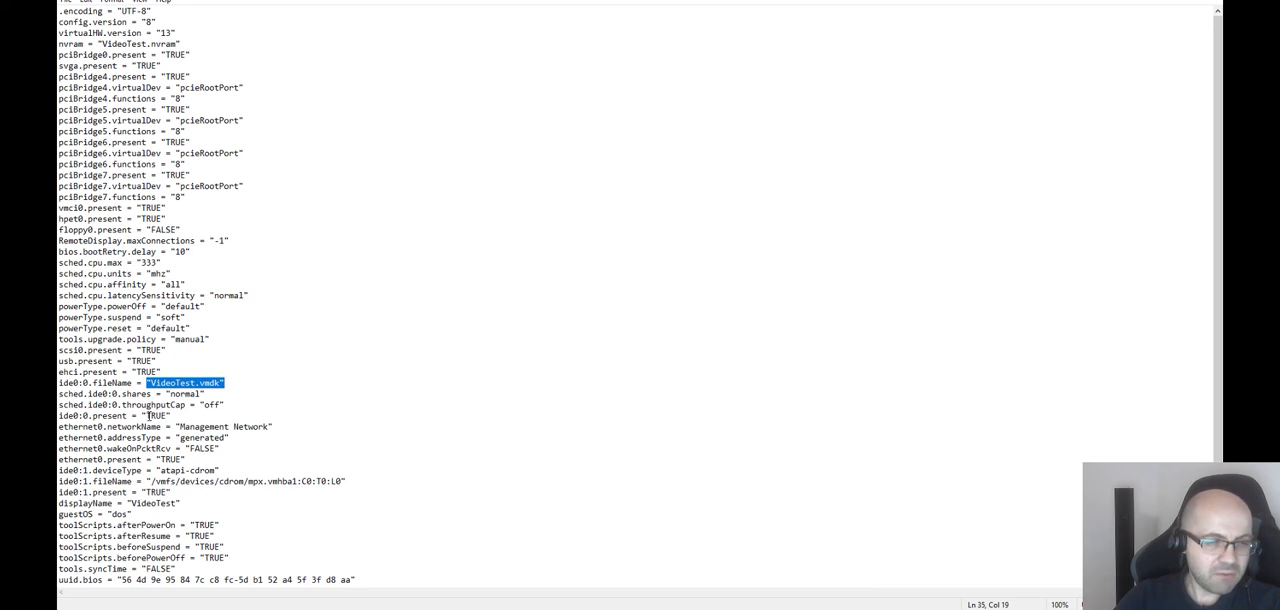
scroll(142, 568, down, 3)
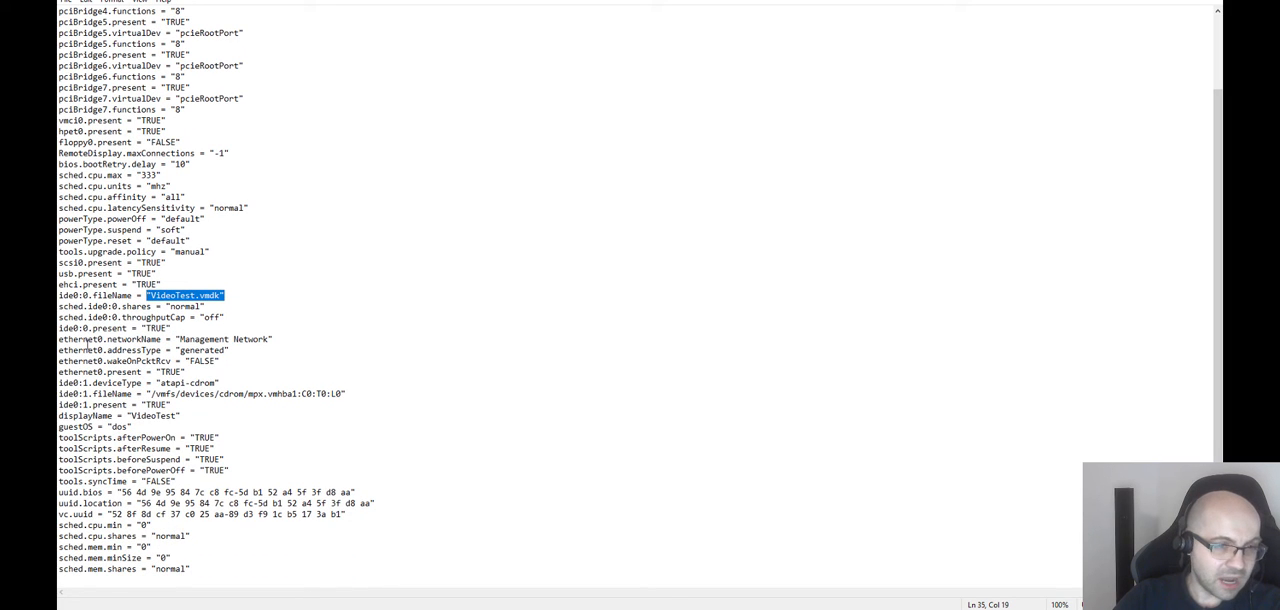
drag(92, 344, 244, 342)
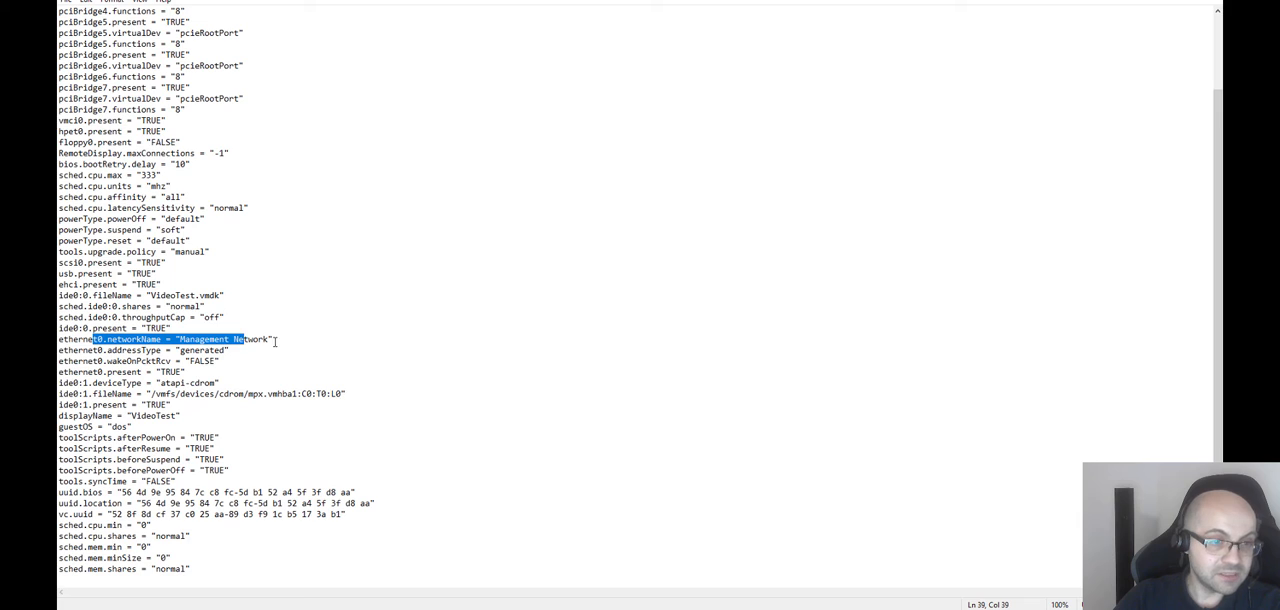
click(275, 341)
scroll(340, 353, up, 3)
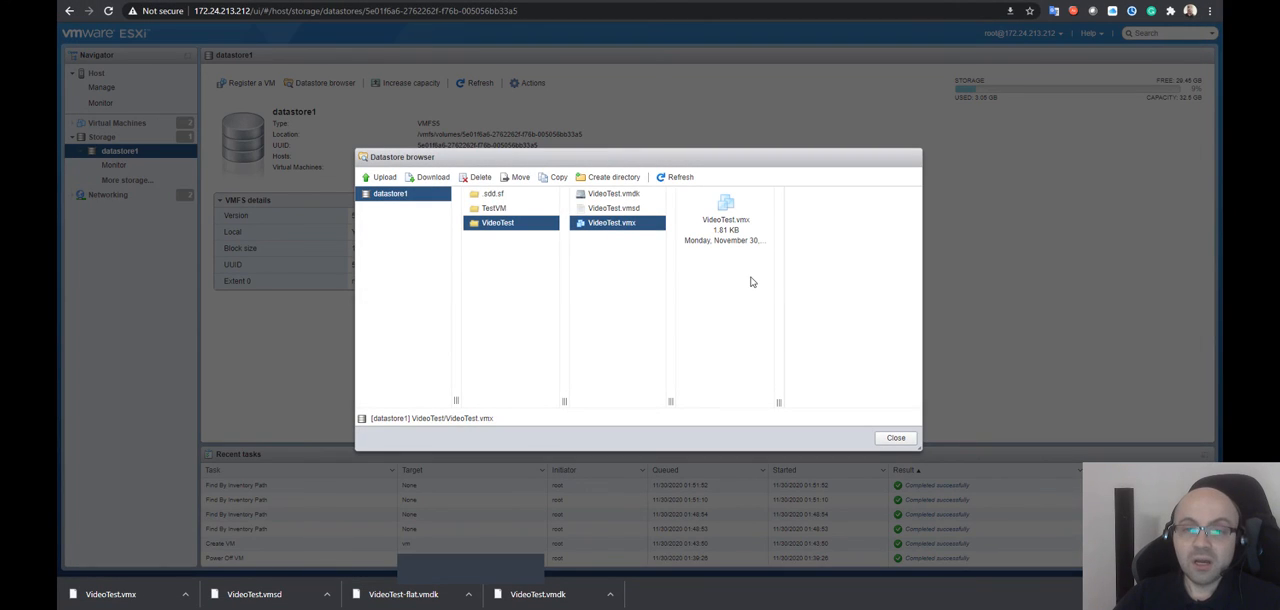
Close the datastore browser and load the ESXi host's base address without the datastore path
click(882, 442)
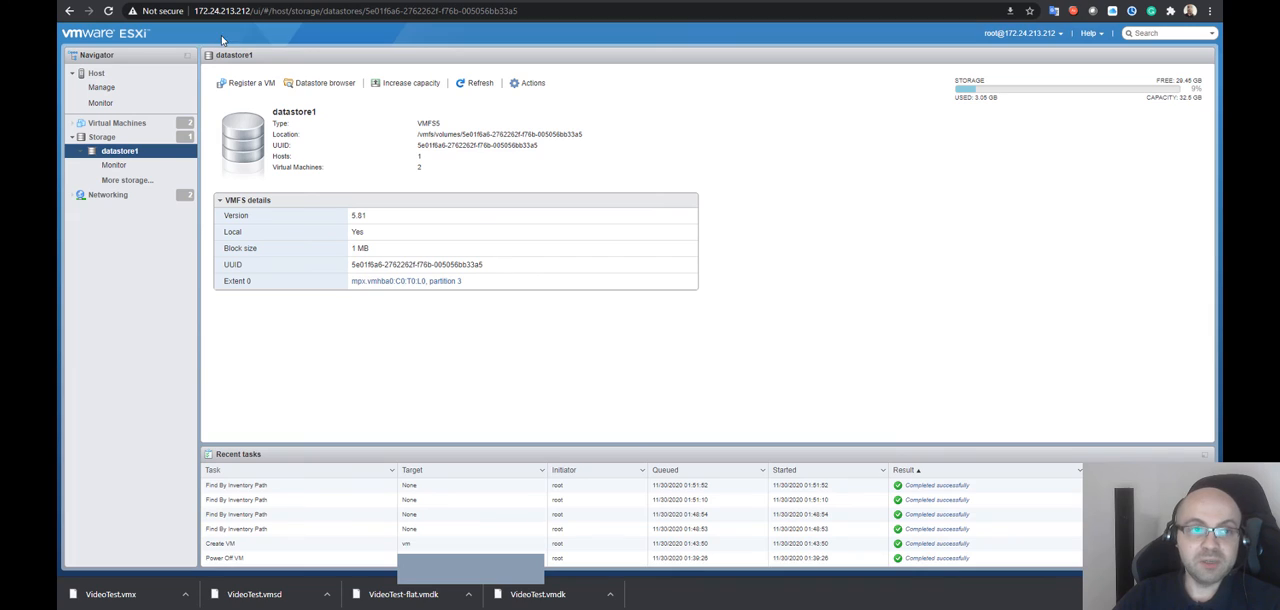
drag(278, 11, 189, 13)
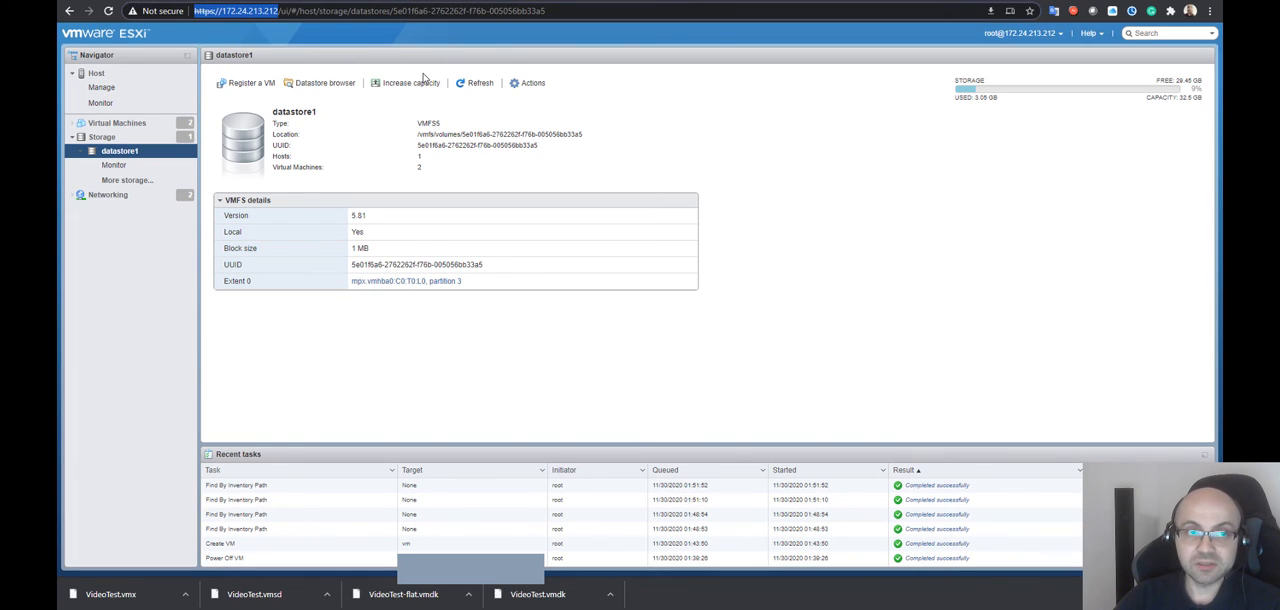
drag(546, 11, 279, 20)
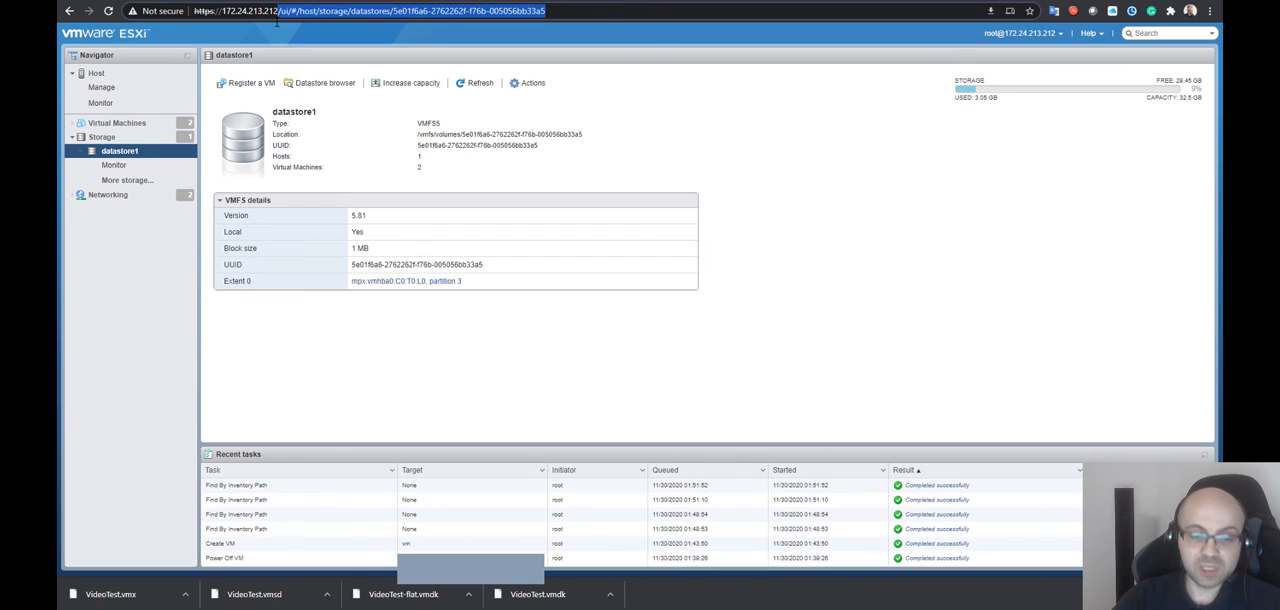
key(BackSpace)
key(Return)
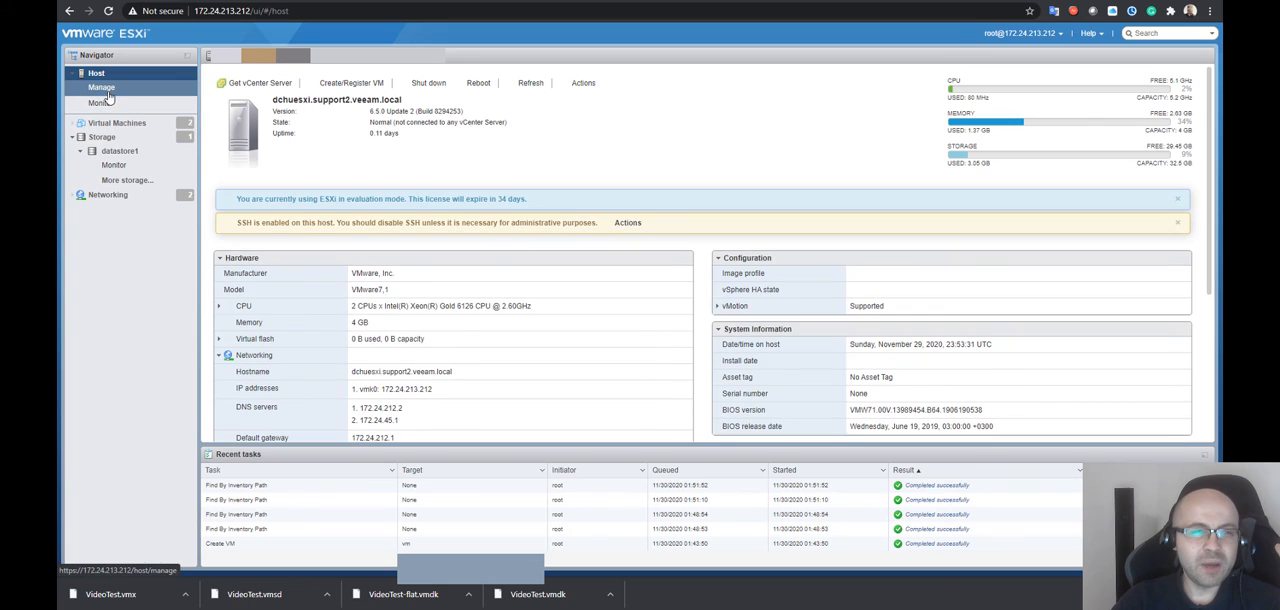
Review the host's management pages for services, packages, security roles and advanced system settings
click(122, 94)
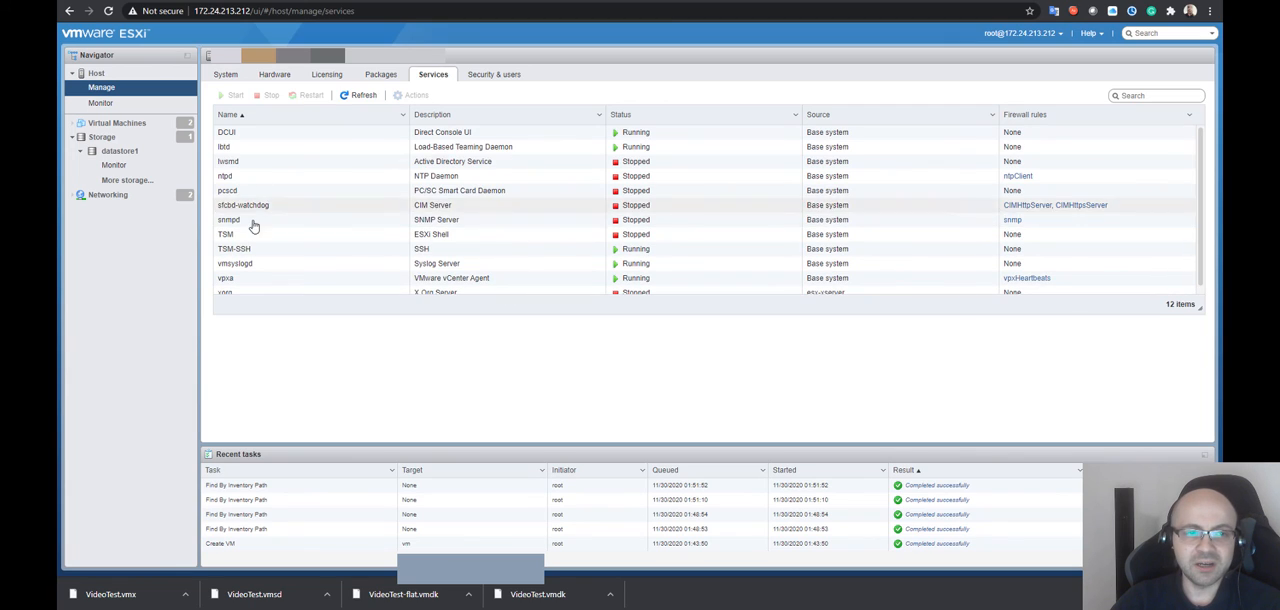
click(380, 75)
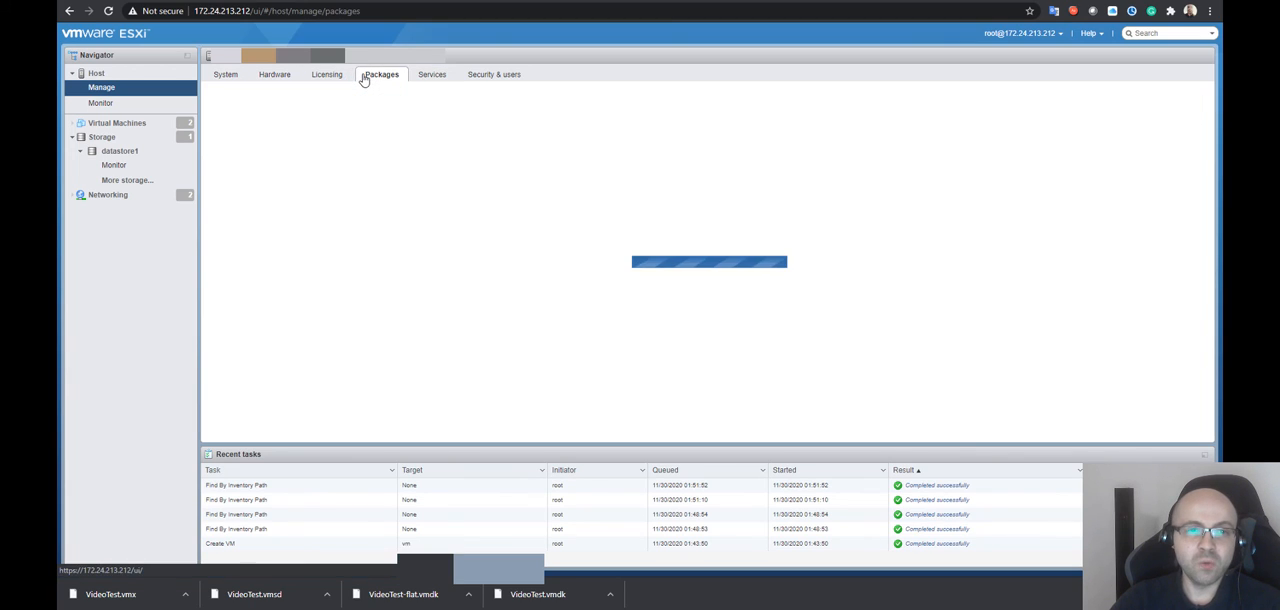
click(494, 75)
click(265, 160)
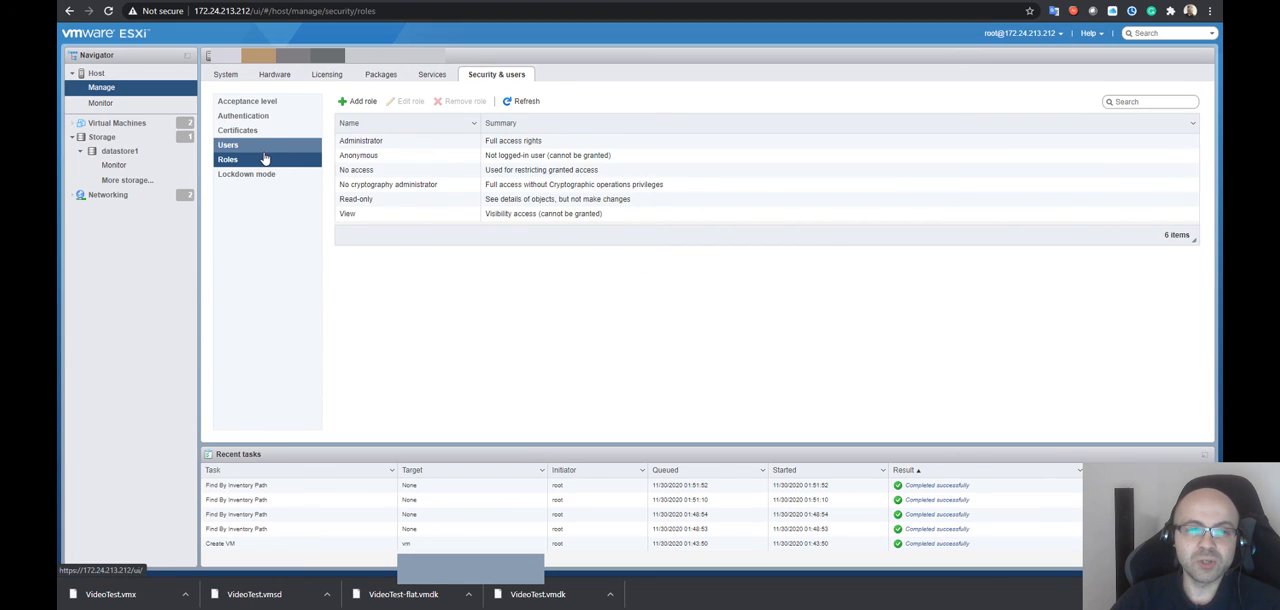
click(226, 75)
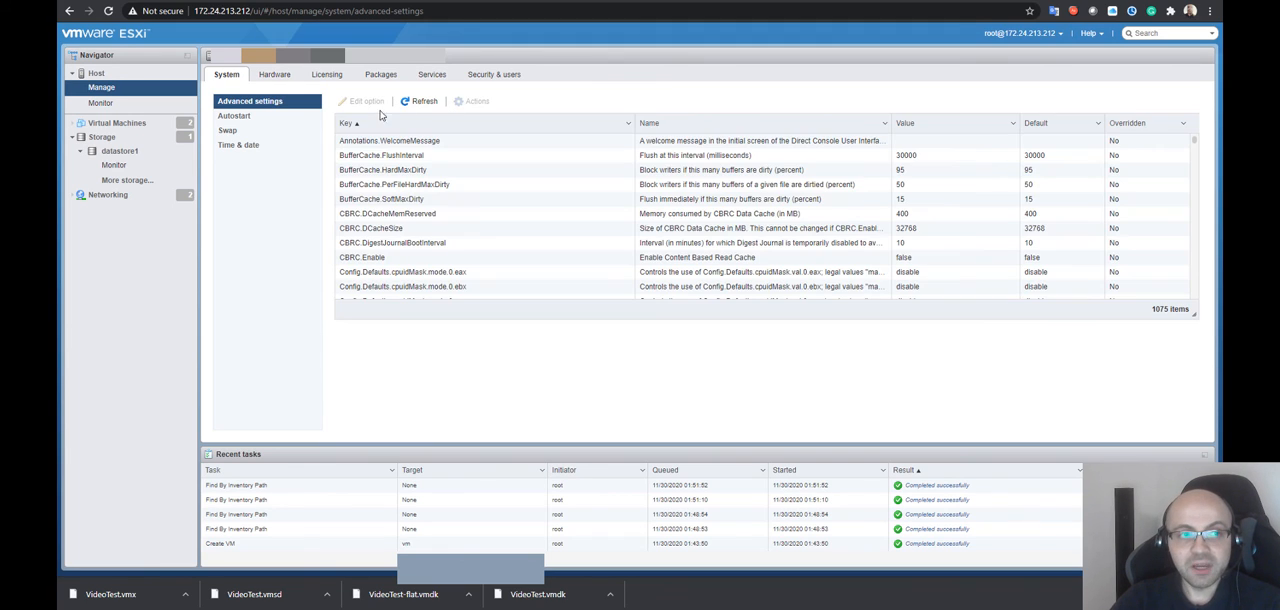
View the virtual machine list, then browse datastore1 and compare the contents of the TestVM and VideoTest folders
click(116, 122)
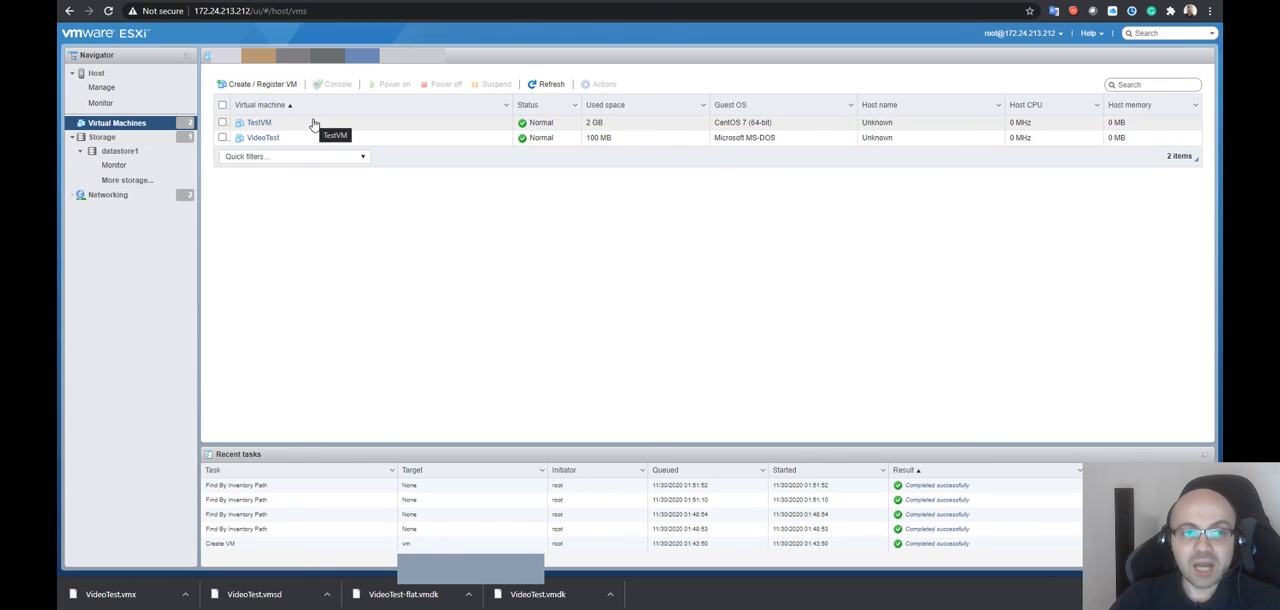
click(127, 152)
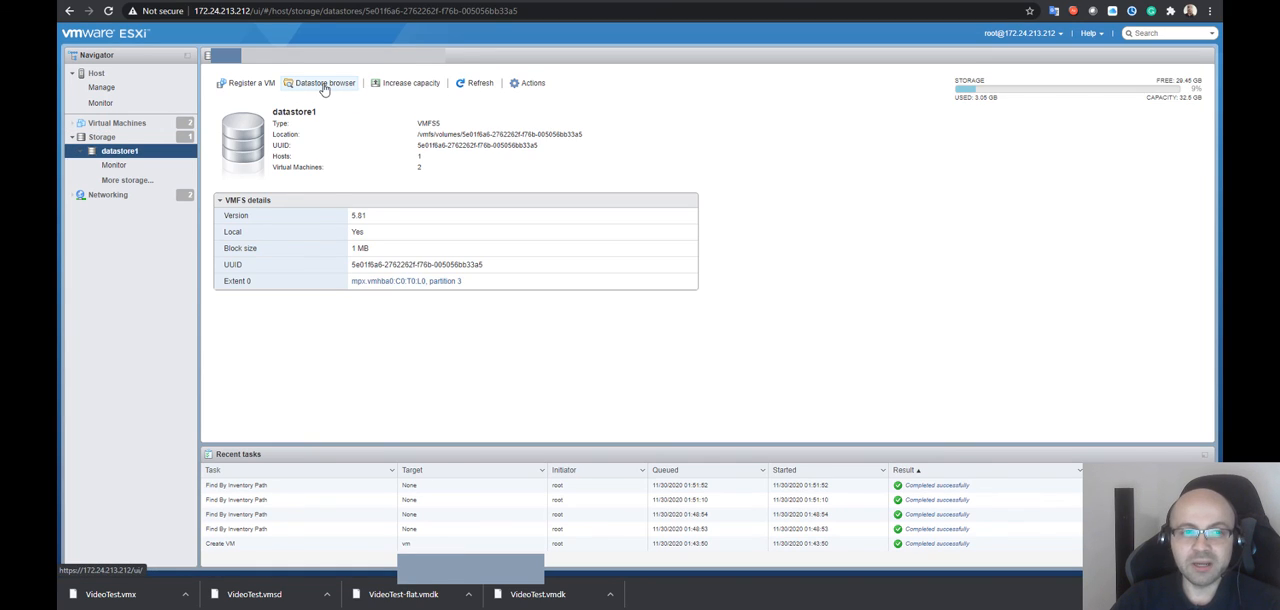
click(323, 87)
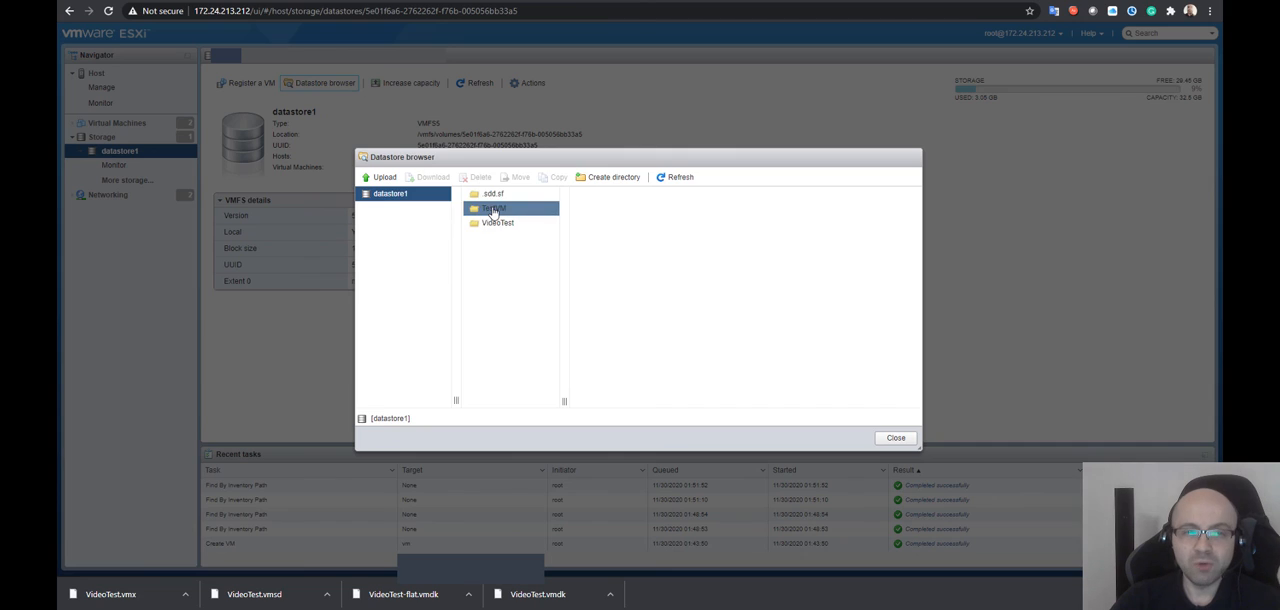
click(493, 210)
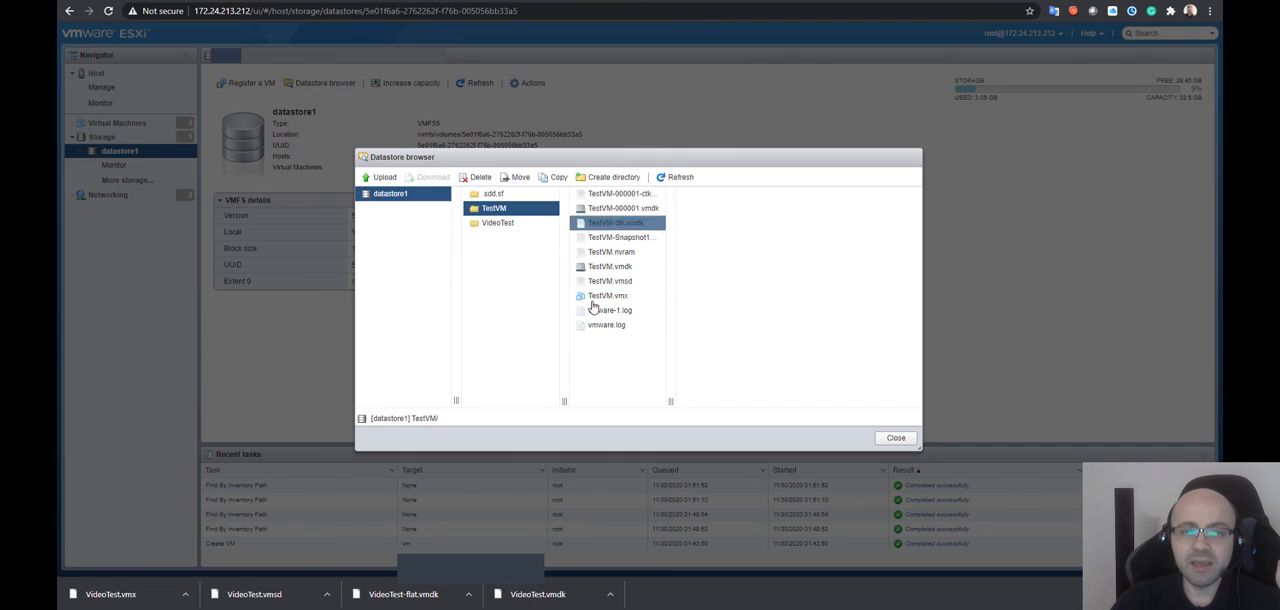
click(505, 224)
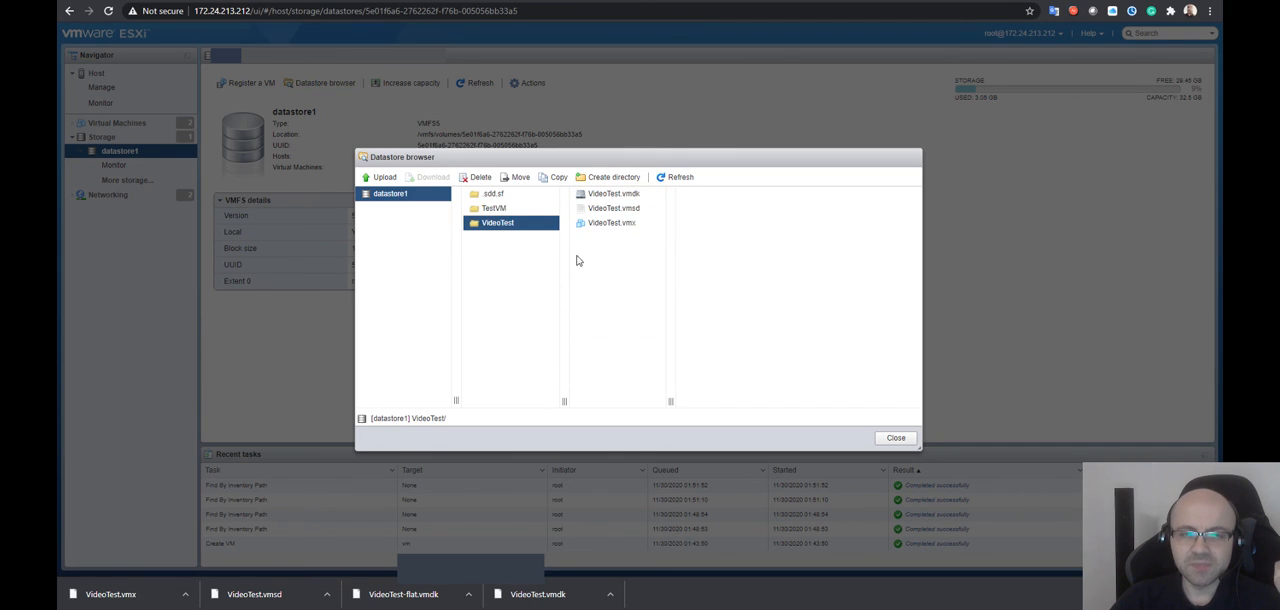
Inspect the details of the nvram file, vmware-1.log and vmware.log in the TestVM folder
click(503, 212)
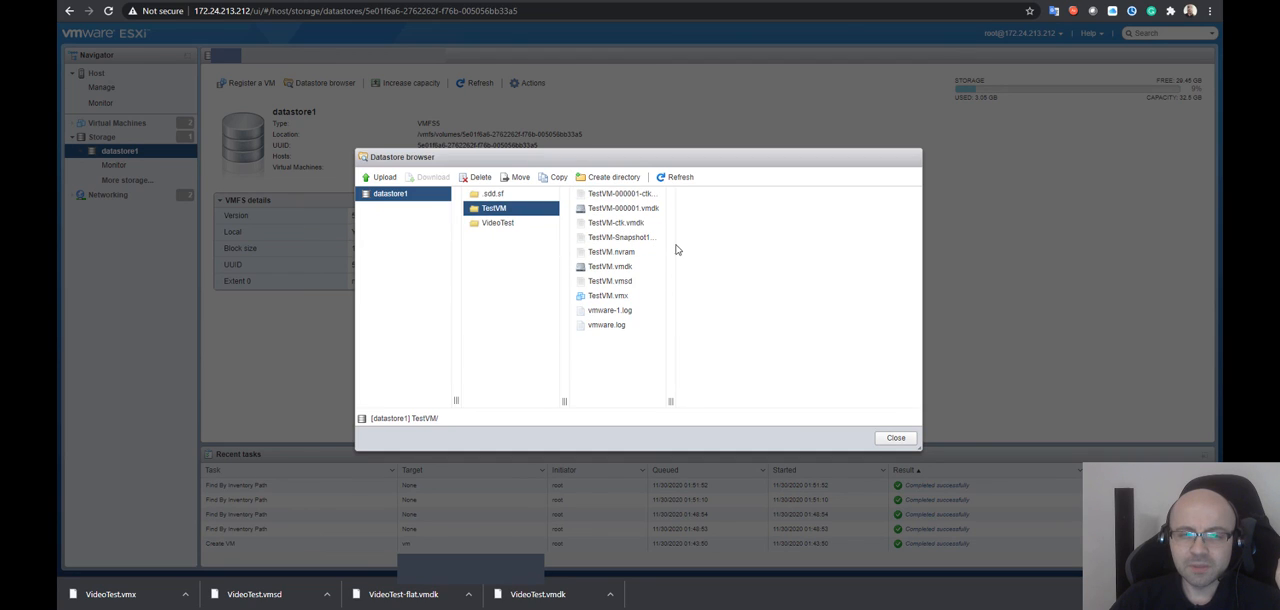
click(612, 251)
click(616, 310)
click(608, 326)
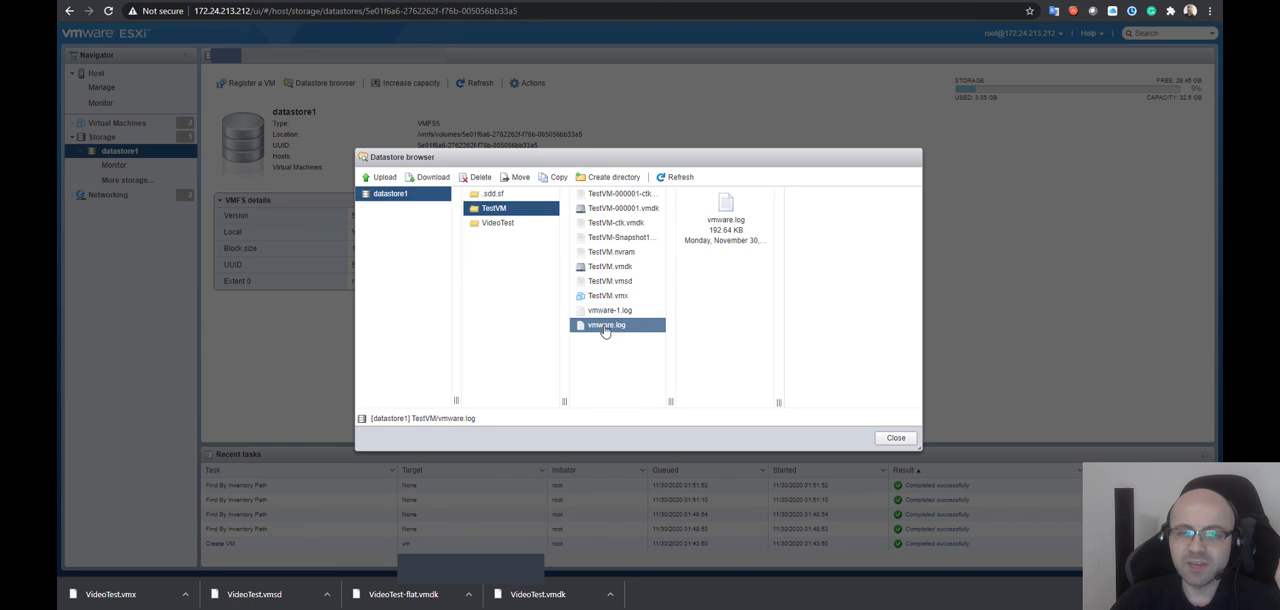
click(612, 312)
click(612, 326)
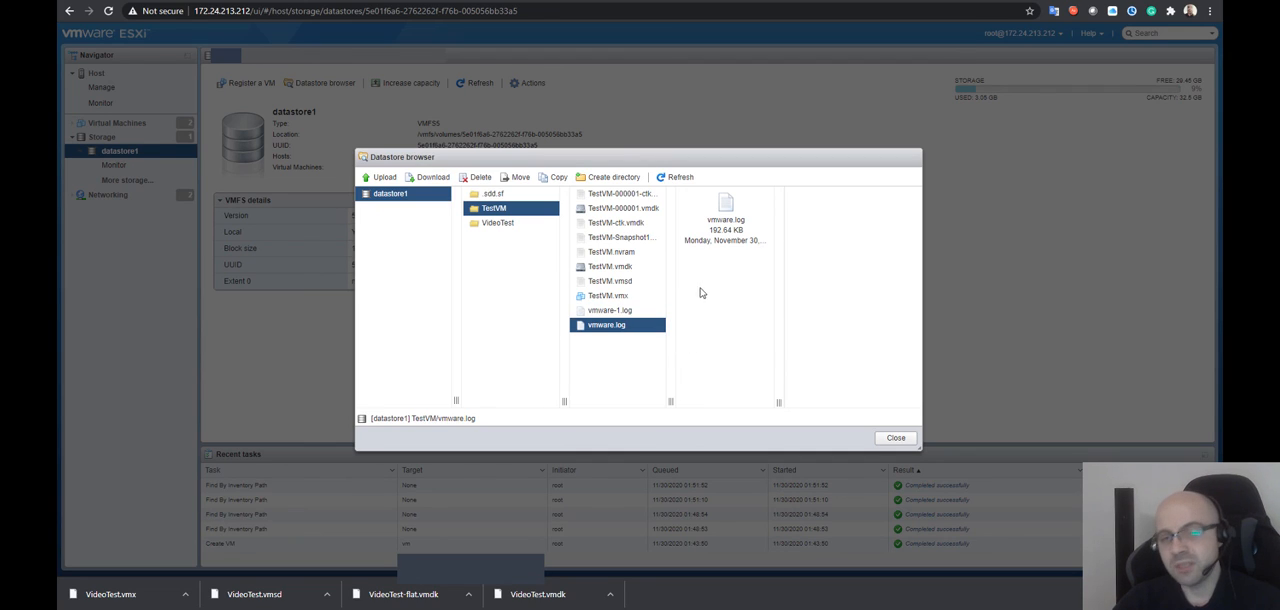
Inspect TestVM's vmsd, snapshot and TestVM-ctk.vmdk files, and close the datastore browser
click(635, 281)
click(633, 240)
click(648, 226)
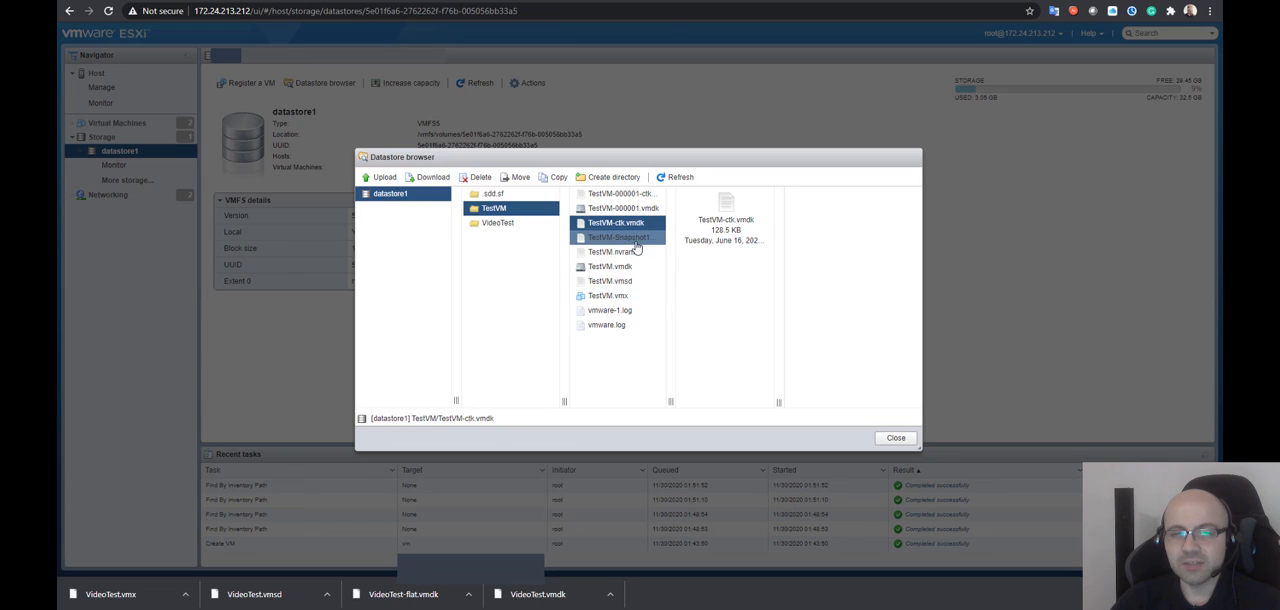
click(637, 240)
drag(636, 224, 639, 212)
click(603, 223)
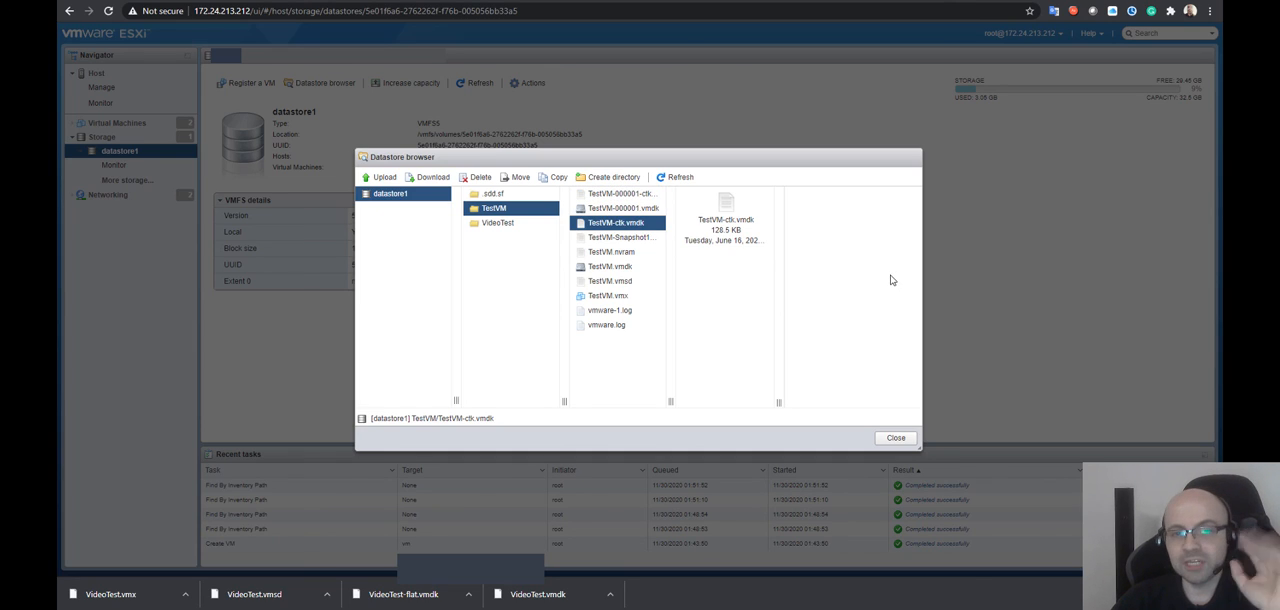
click(896, 437)
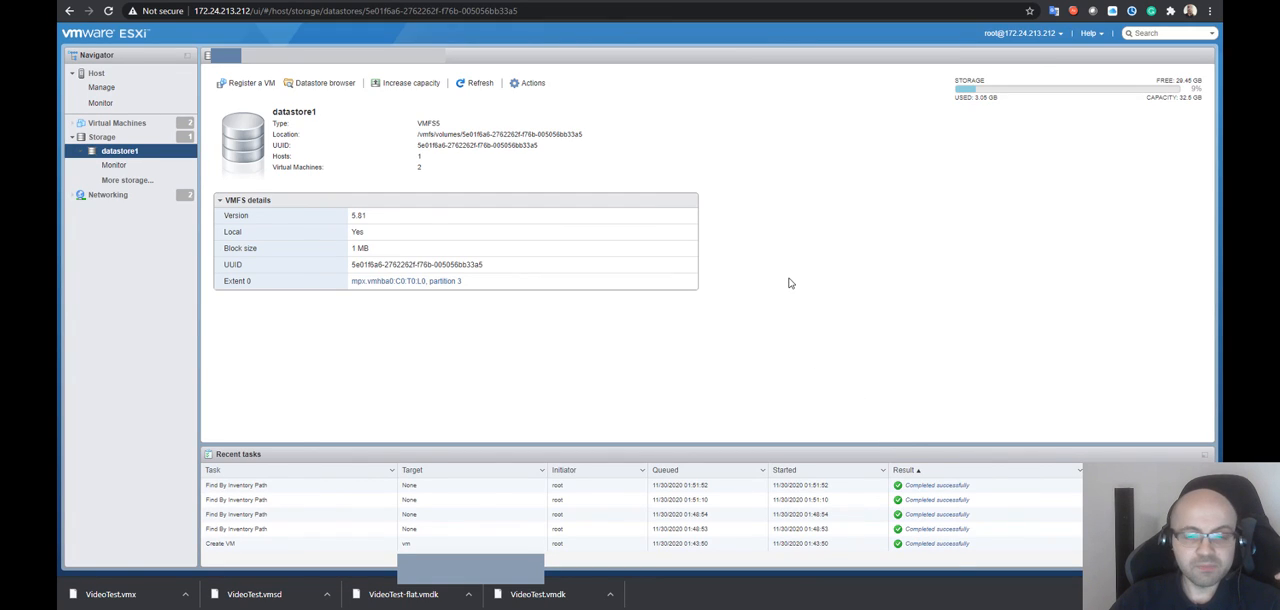
Look through the recent tasks, including the Create VM and Find By Inventory Path entries
click(287, 517)
click(289, 534)
click(316, 544)
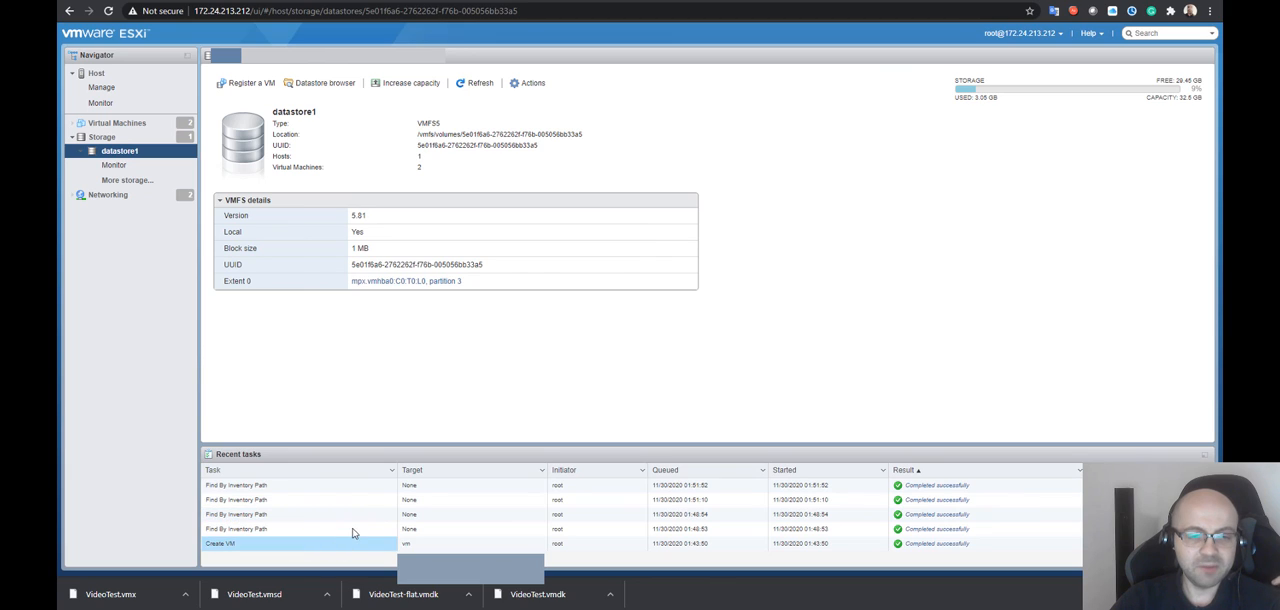
click(340, 502)
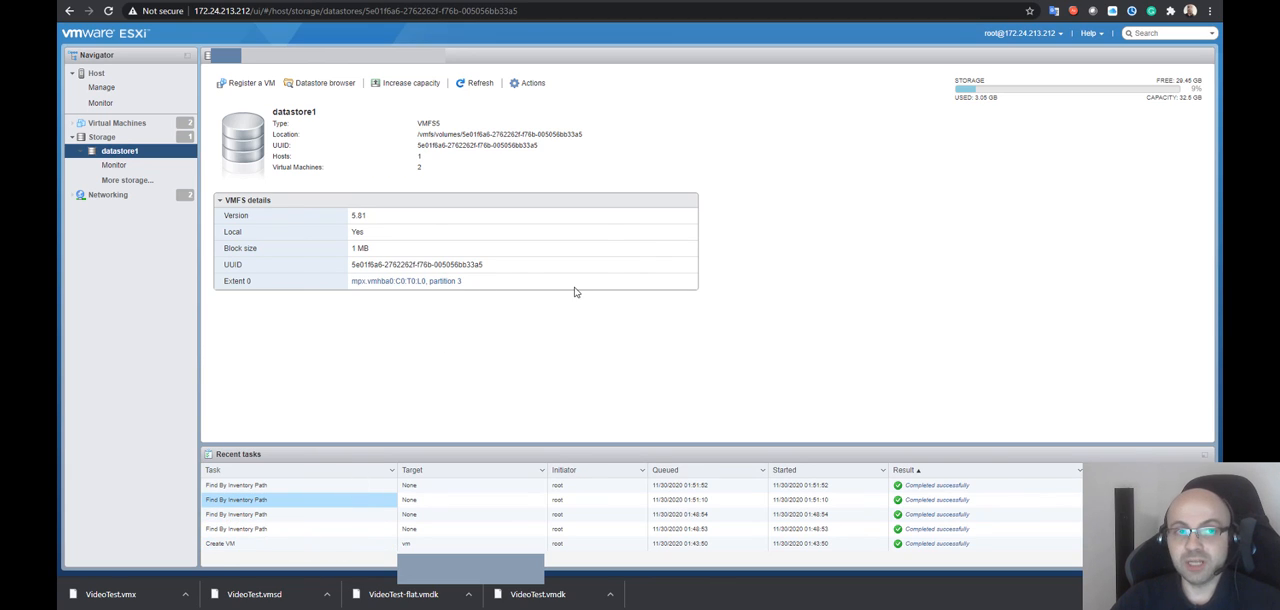